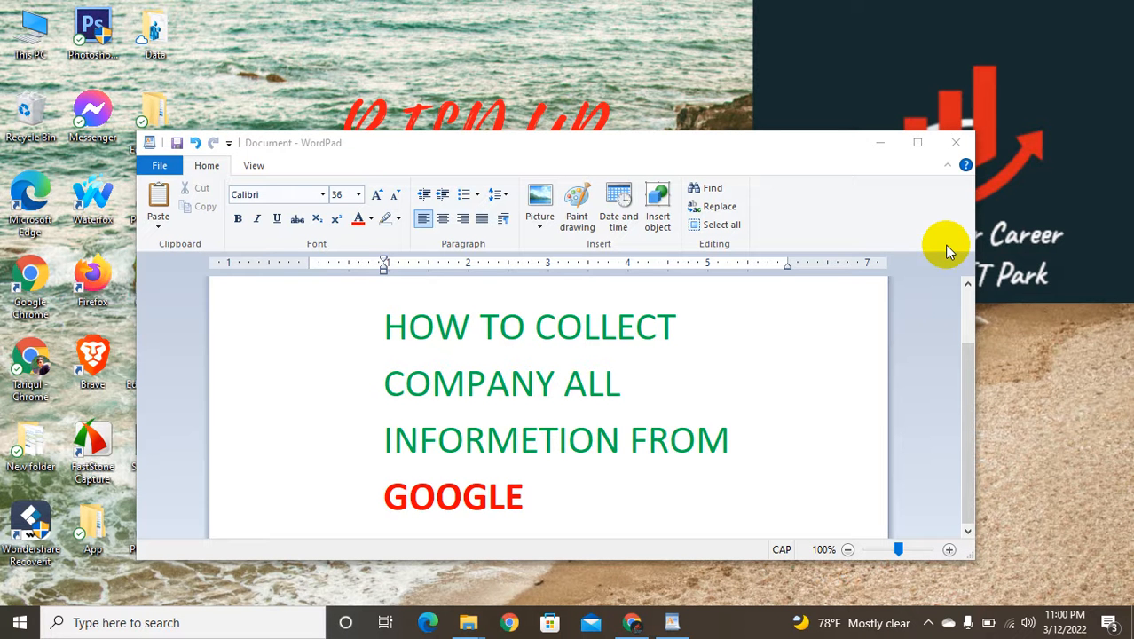
# Maximize the WordPad document, then switch to the "new project 01" Google Sheets spreadsheet in Chrome.
pyautogui.click(918, 144)
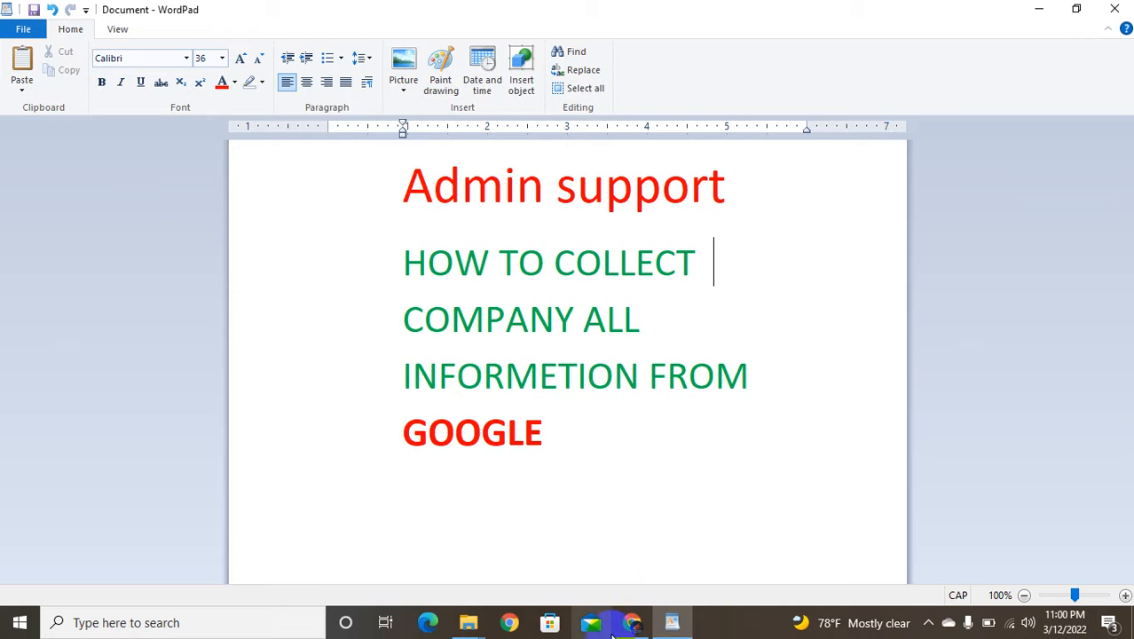
pyautogui.moveTo(628, 626)
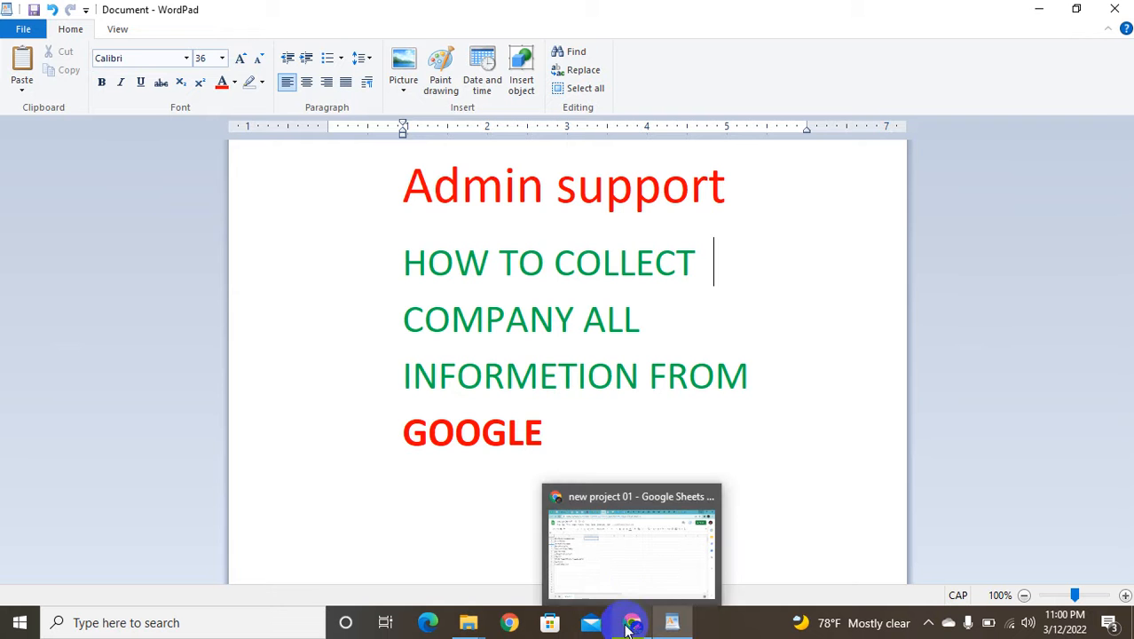
pyautogui.click(620, 573)
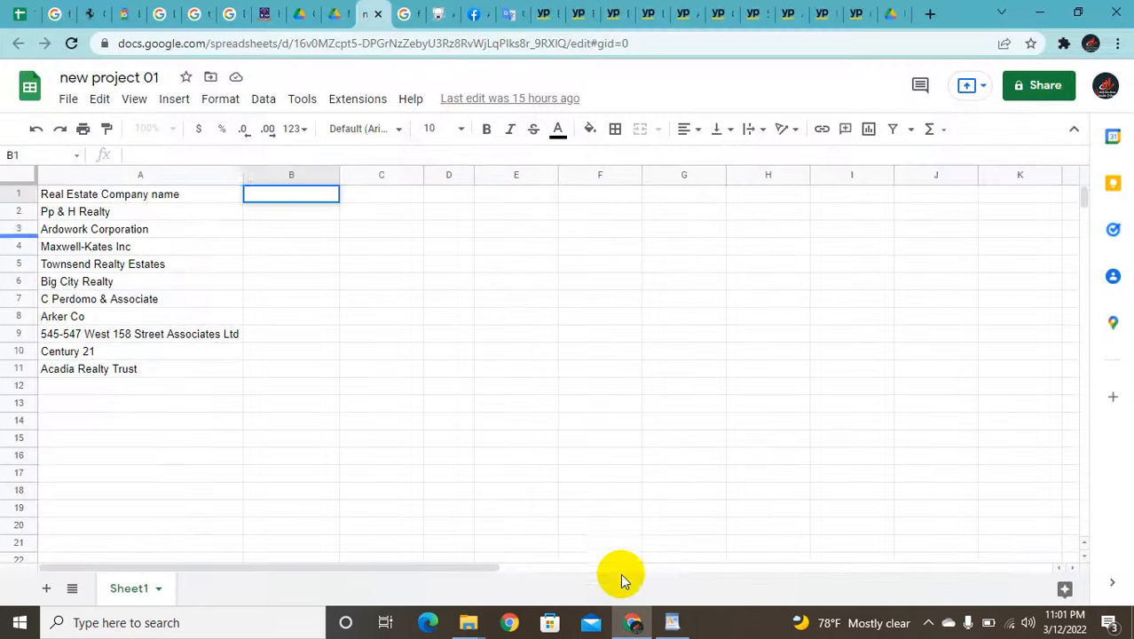
# Colour the "Real Estate Company name" heading in cell A1 with the standard red text colour.
pyautogui.click(187, 198)
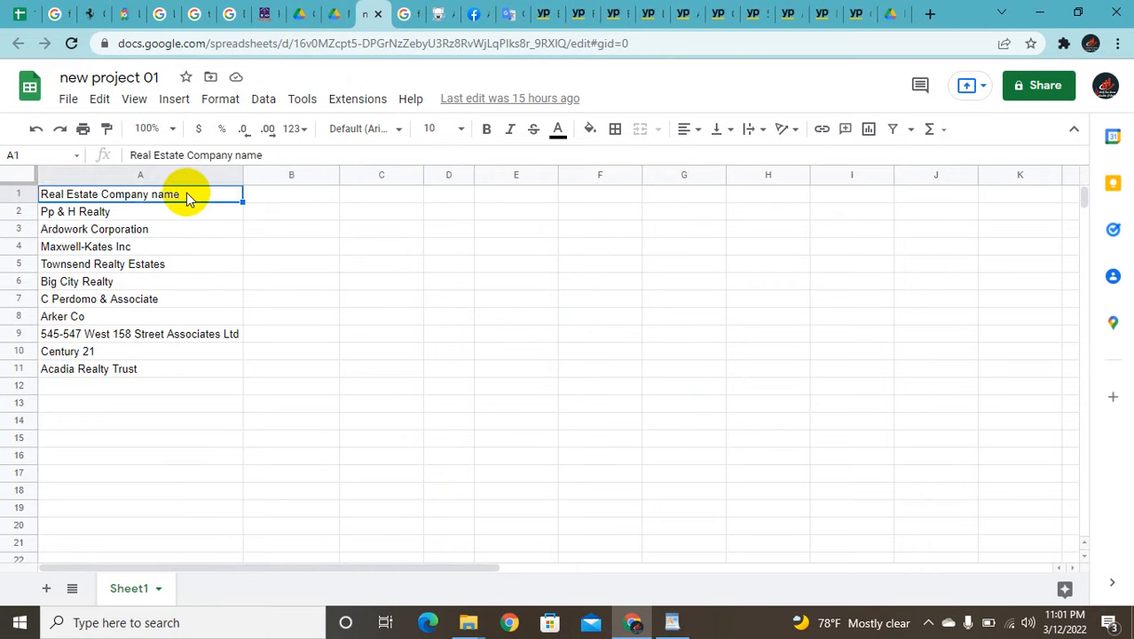
pyautogui.click(557, 133)
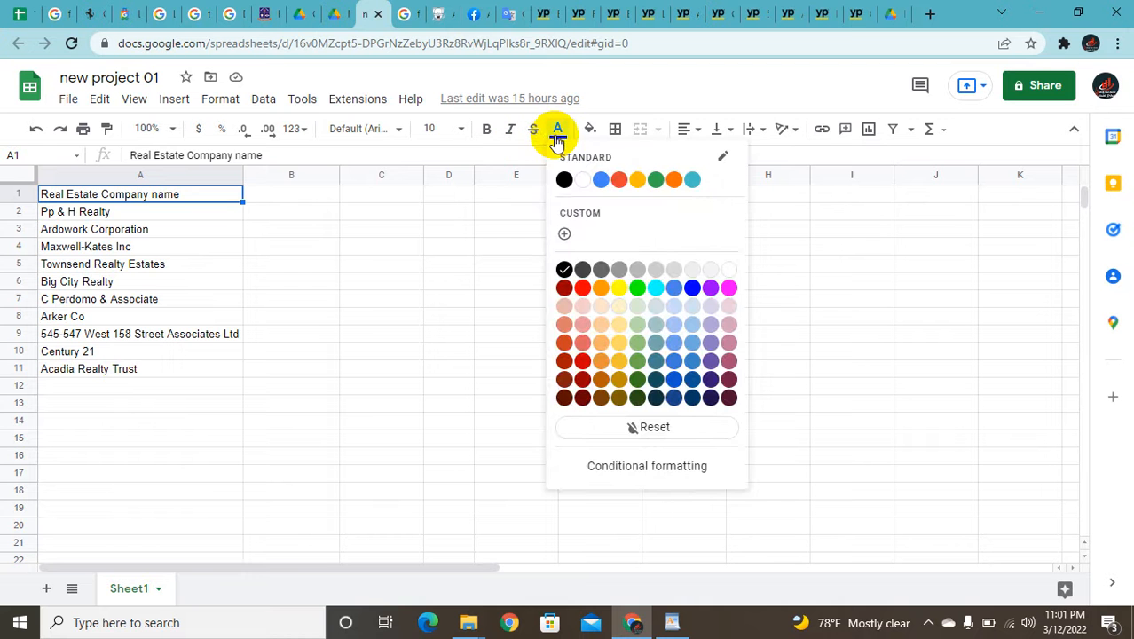
pyautogui.click(619, 180)
pyautogui.click(275, 198)
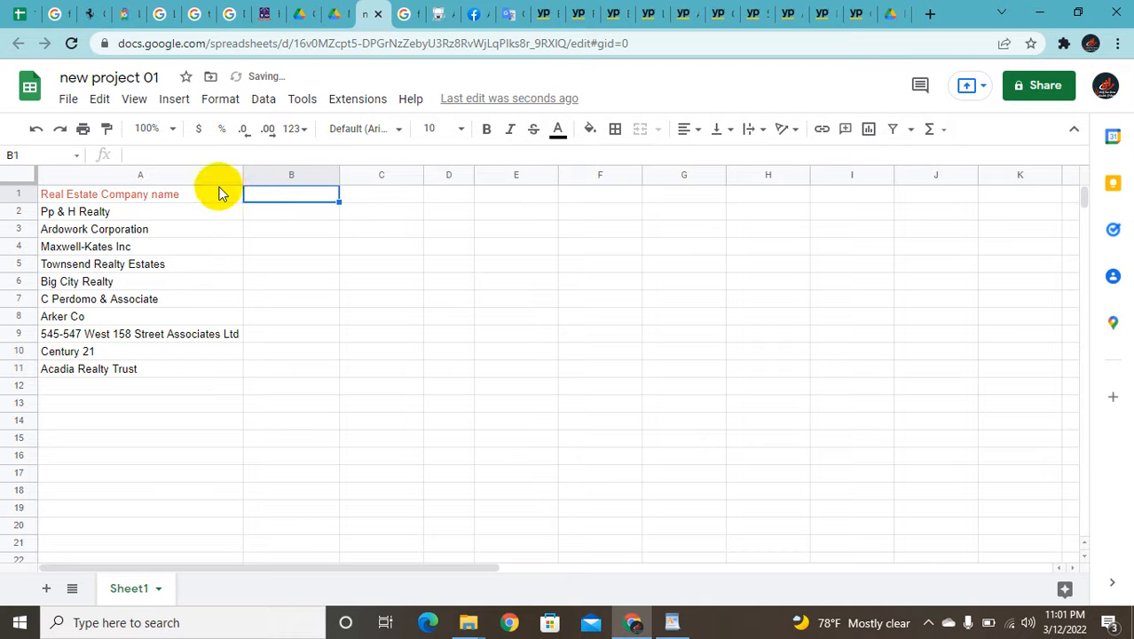
# Try to set the font size of the heading in cell A1 to 14.
pyautogui.click(220, 189)
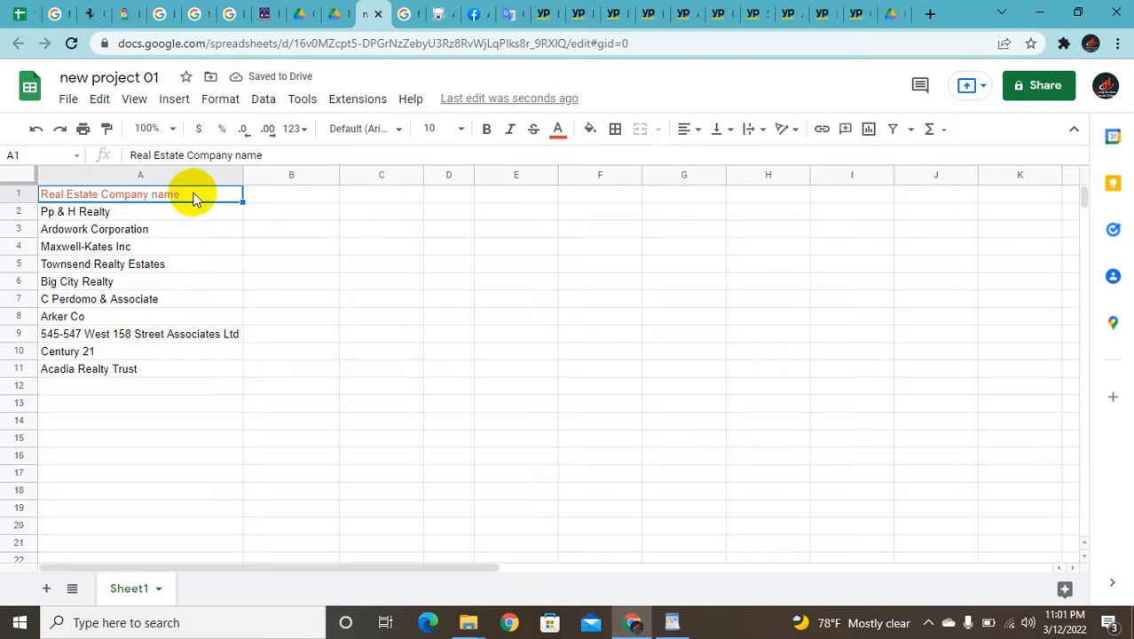
pyautogui.click(186, 195)
pyautogui.doubleClick(187, 196)
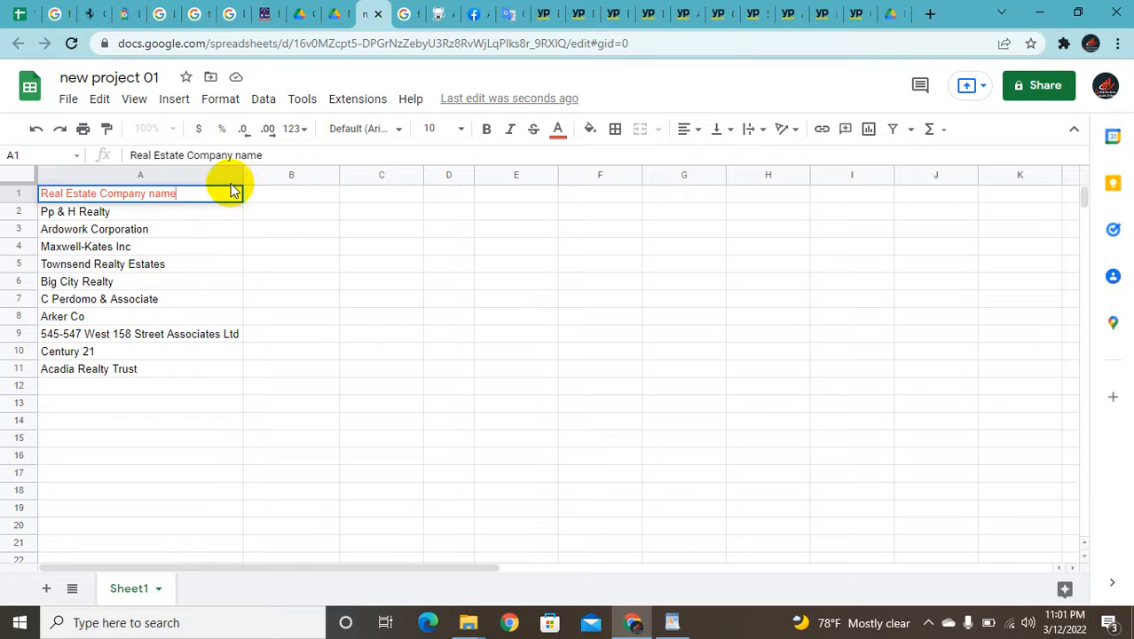
pyautogui.click(461, 132)
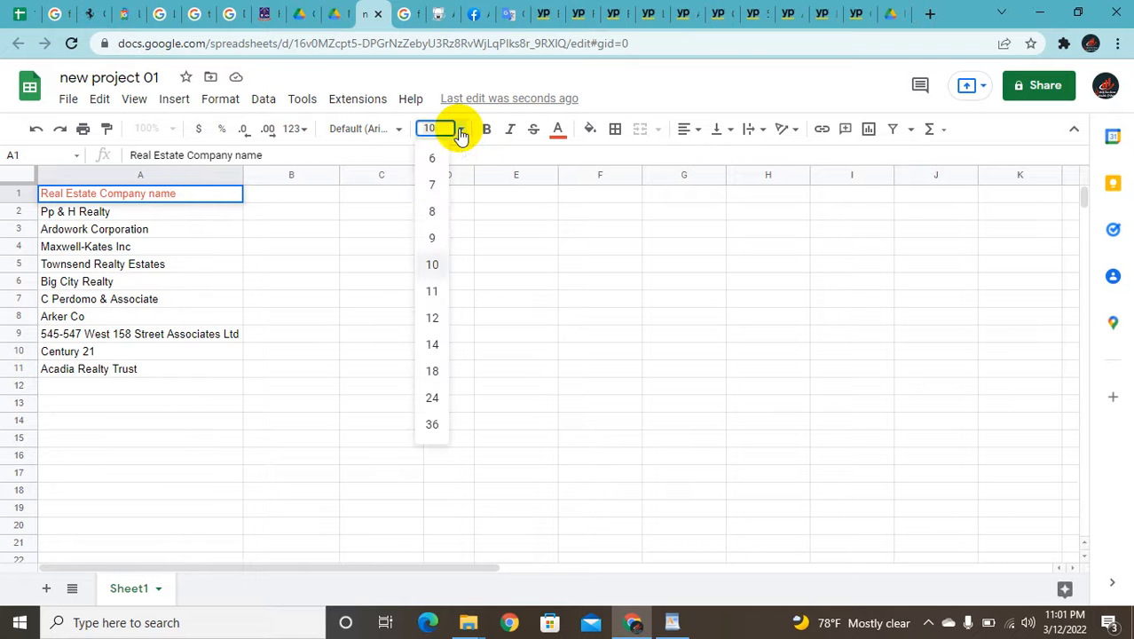
pyautogui.click(431, 343)
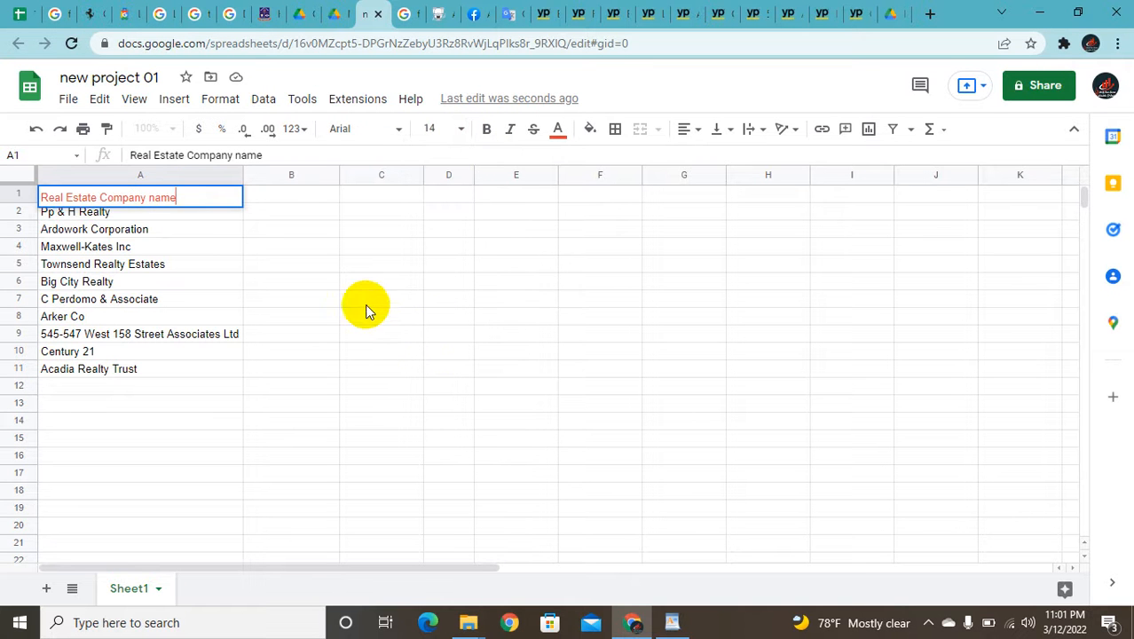
pyautogui.click(313, 261)
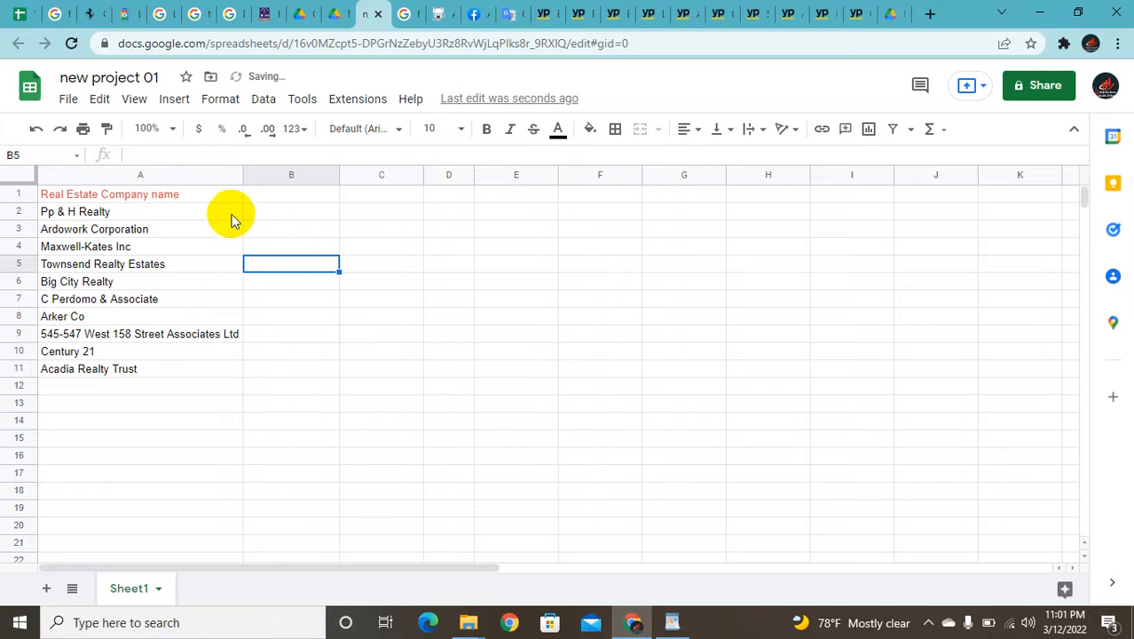
pyautogui.click(197, 200)
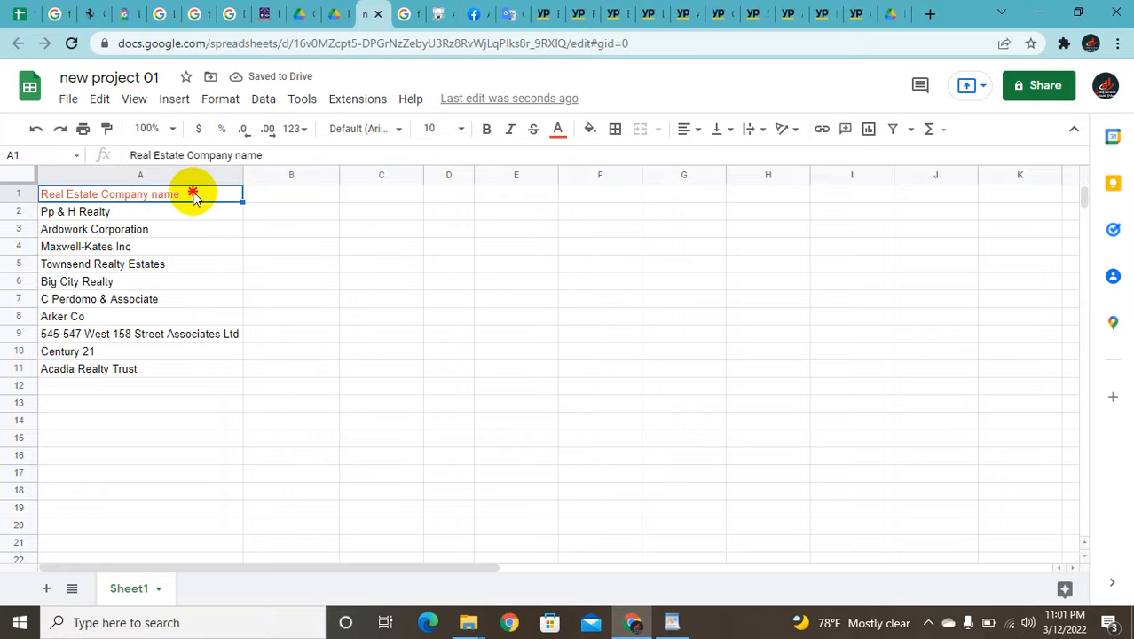
pyautogui.tripleClick(194, 197)
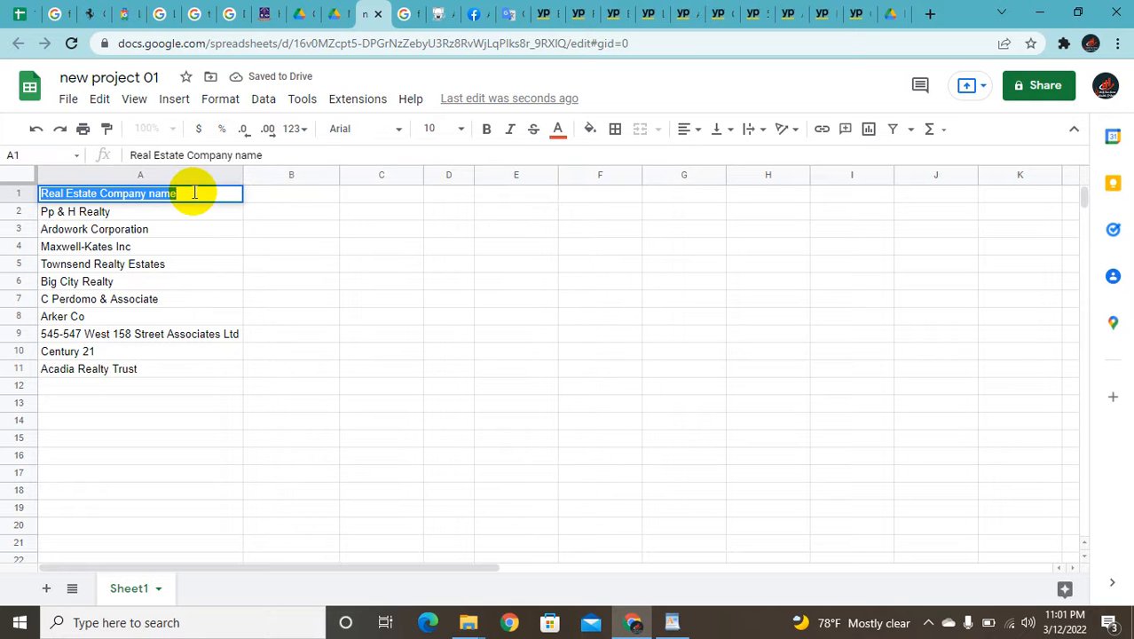
pyautogui.click(445, 129)
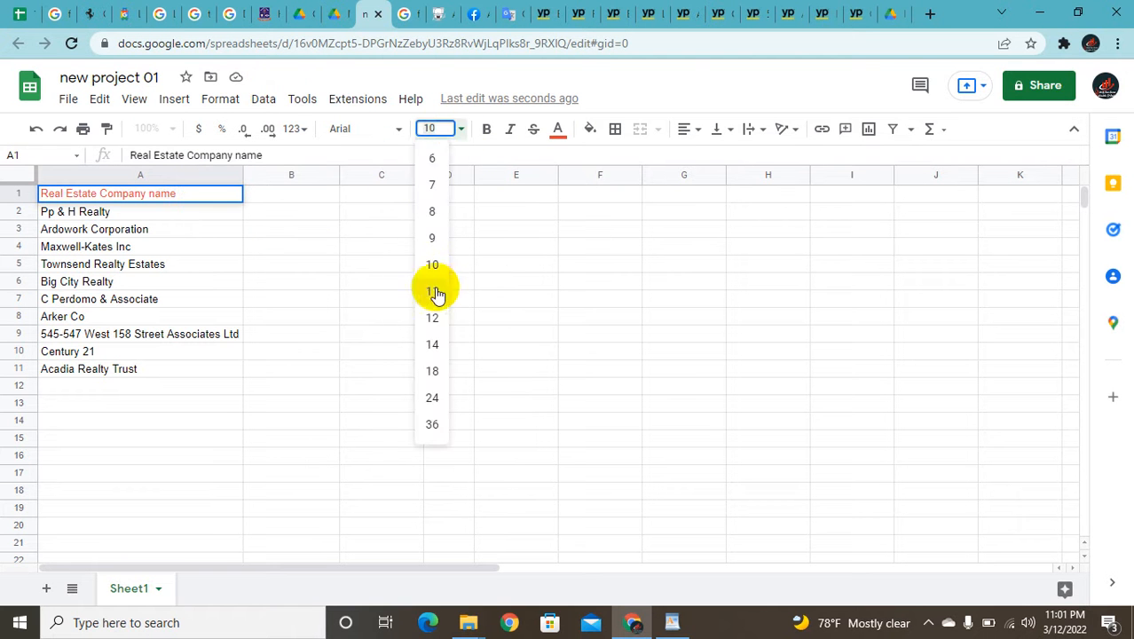
pyautogui.click(216, 189)
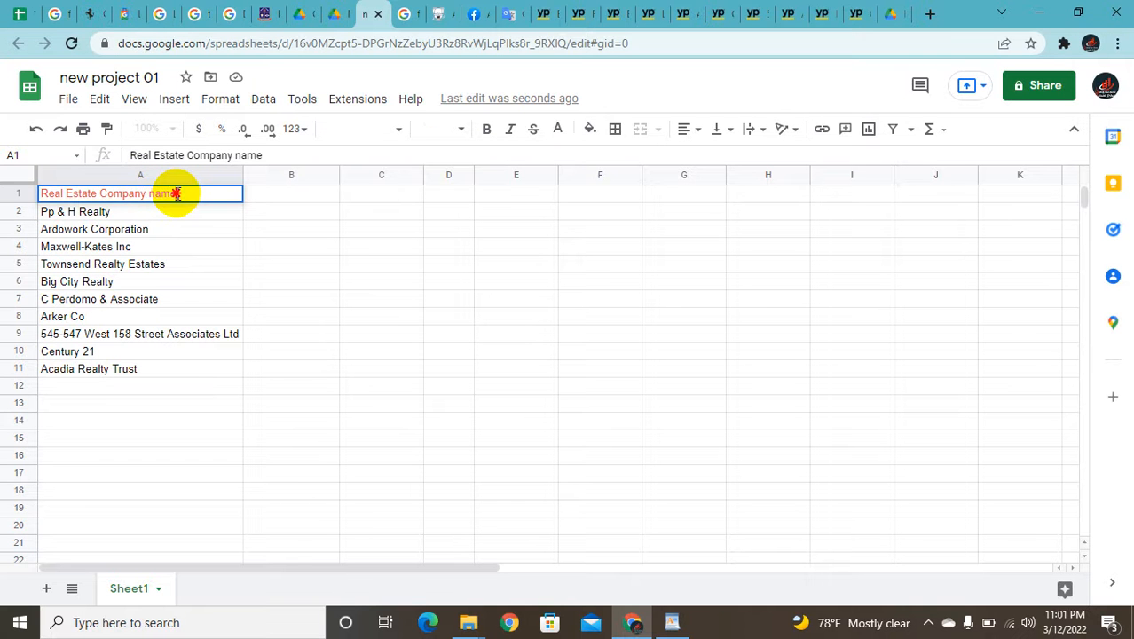
# Select the whole heading text inside cell A1 and set its font size to 14.
pyautogui.tripleClick(176, 193)
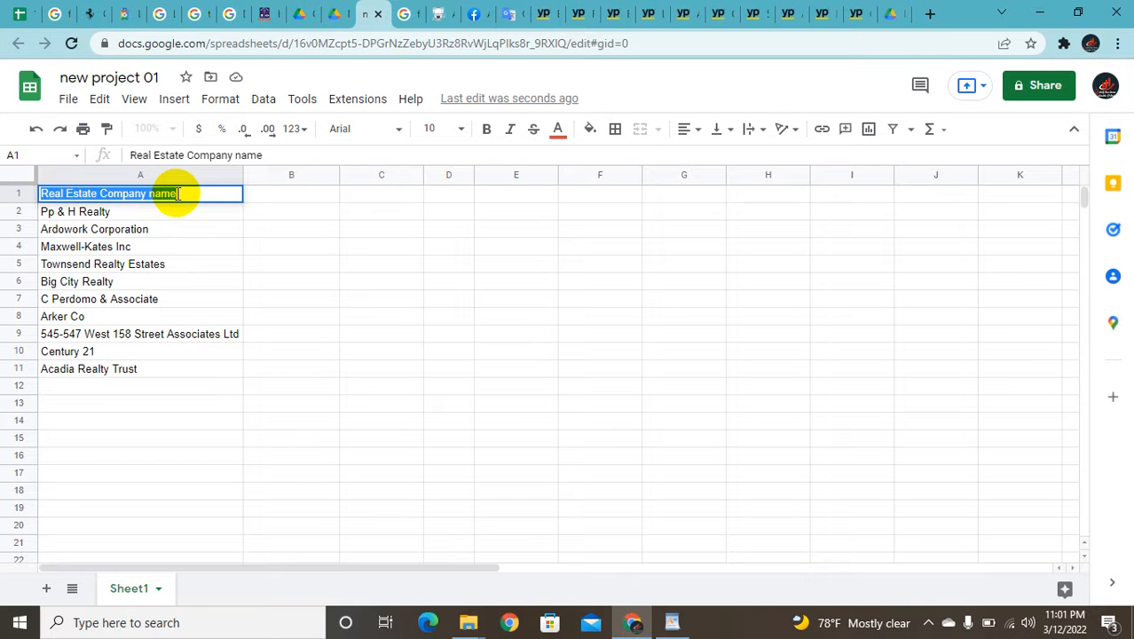
pyautogui.click(460, 133)
pyautogui.click(451, 128)
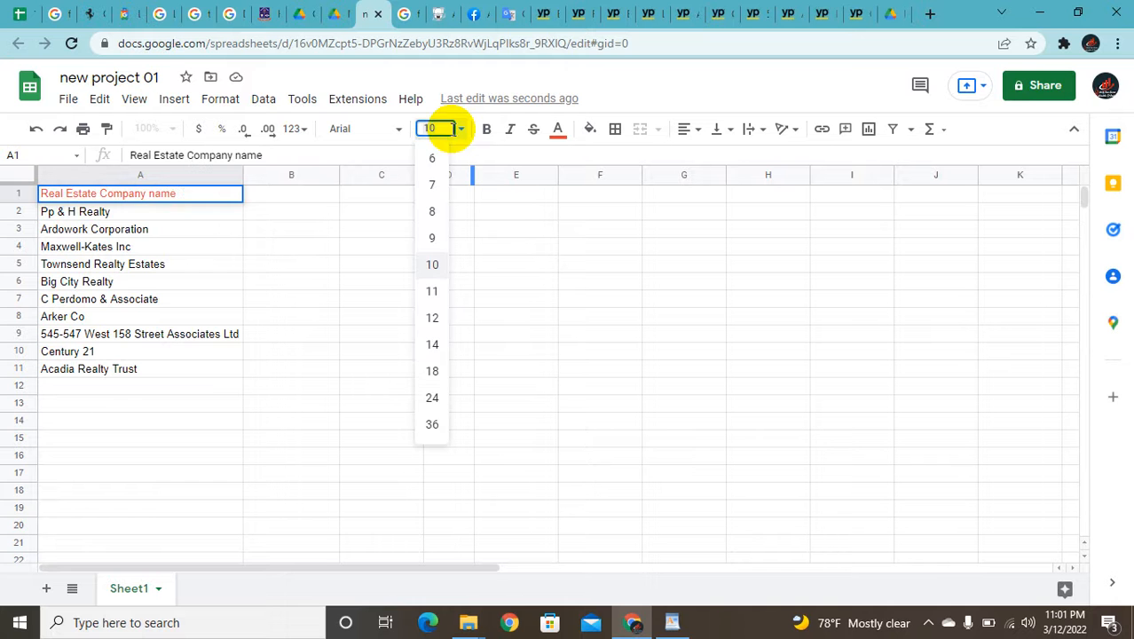
pyautogui.click(432, 346)
pyautogui.click(374, 286)
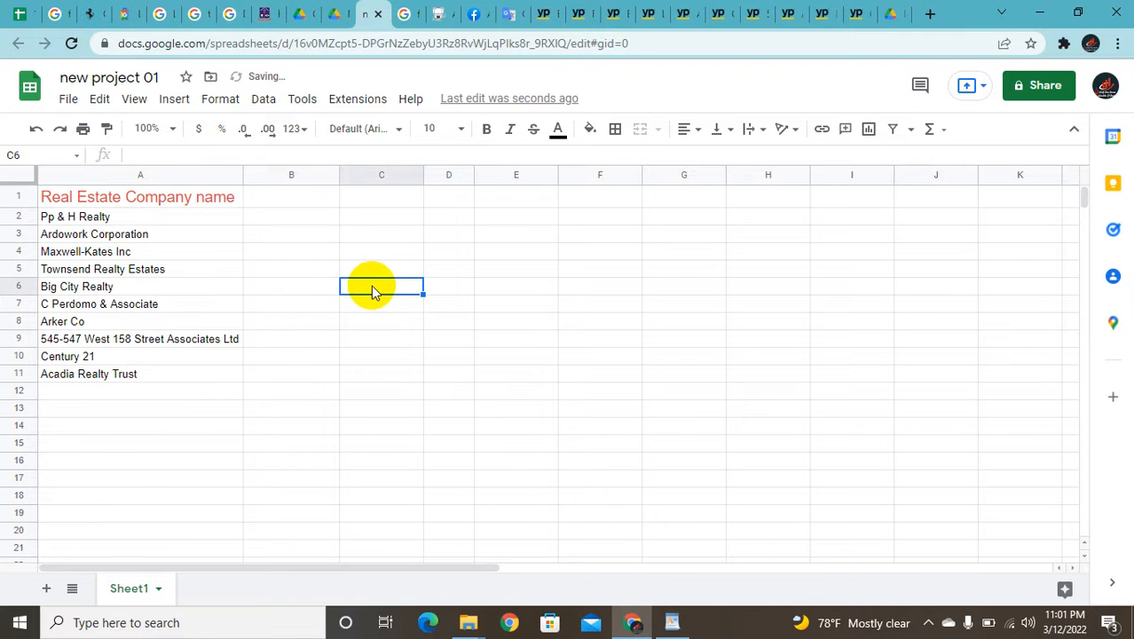
# Copy the company name "Pp & H Realty" from cell A2.
pyautogui.click(175, 219)
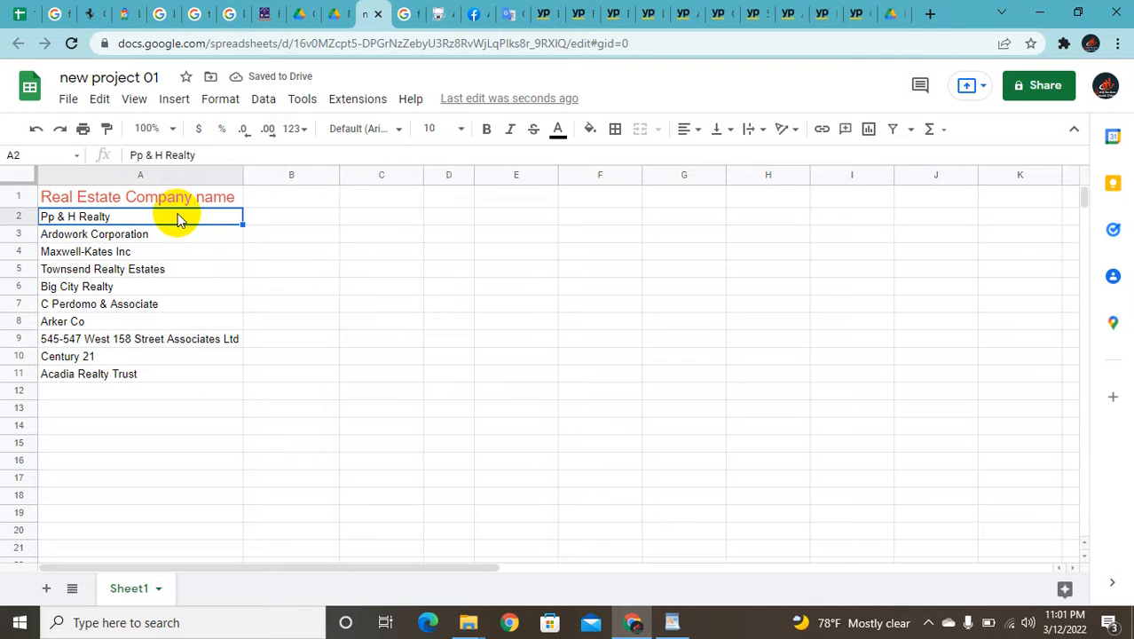
pyautogui.doubleClick(182, 216)
pyautogui.hotkey('ctrl', 'c')
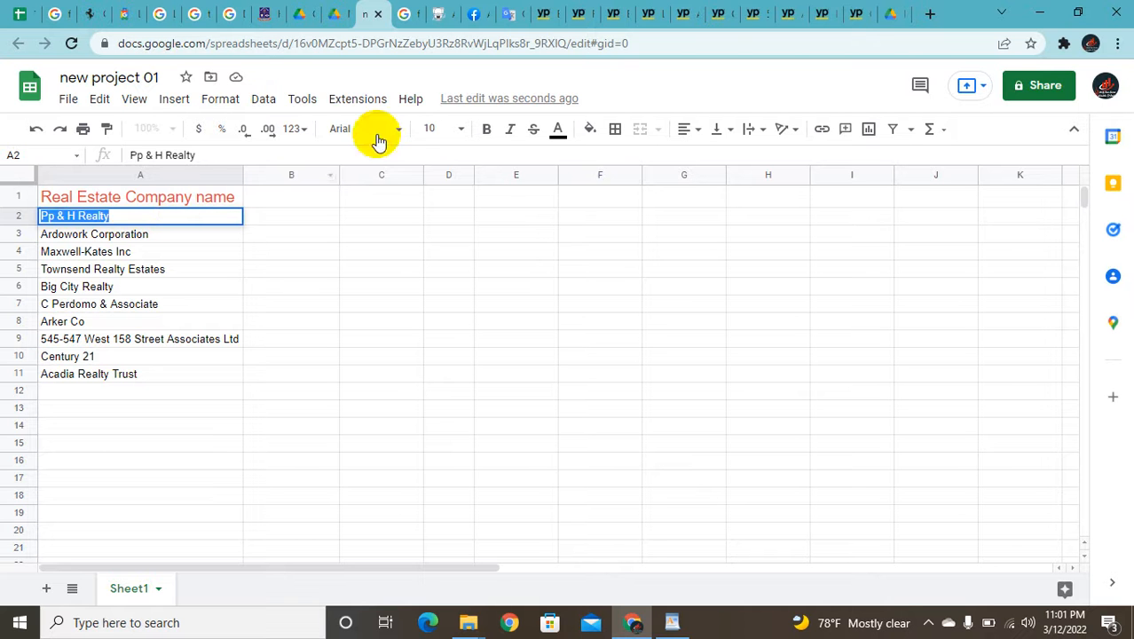
# Open the Google home page in a new browser tab by way of a google.com search.
pyautogui.click(919, 14)
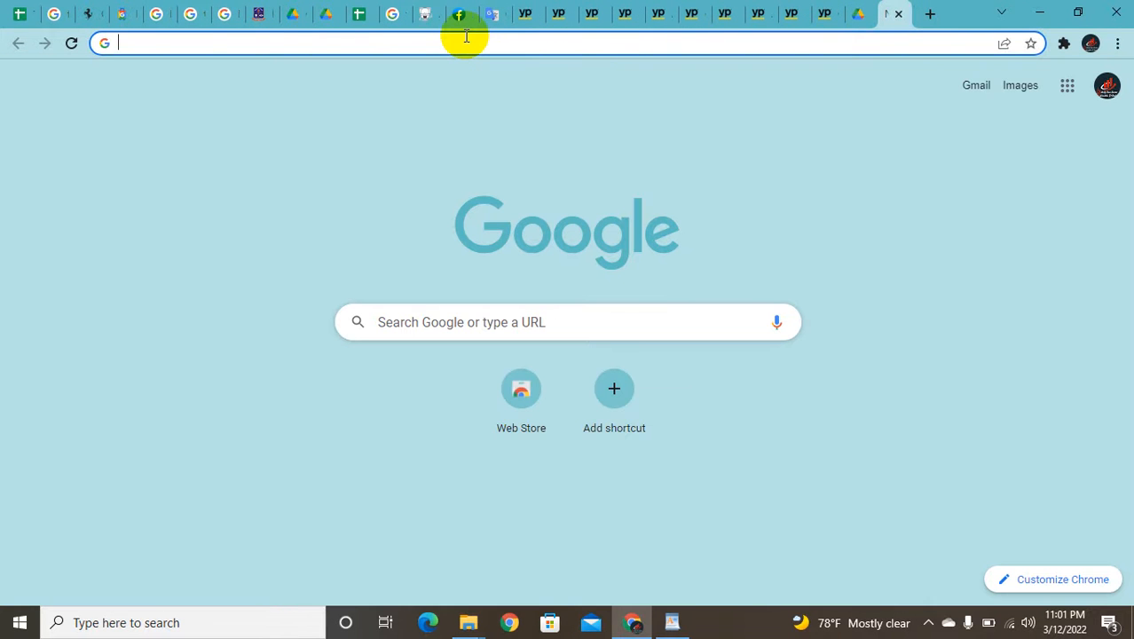
pyautogui.write('GO')
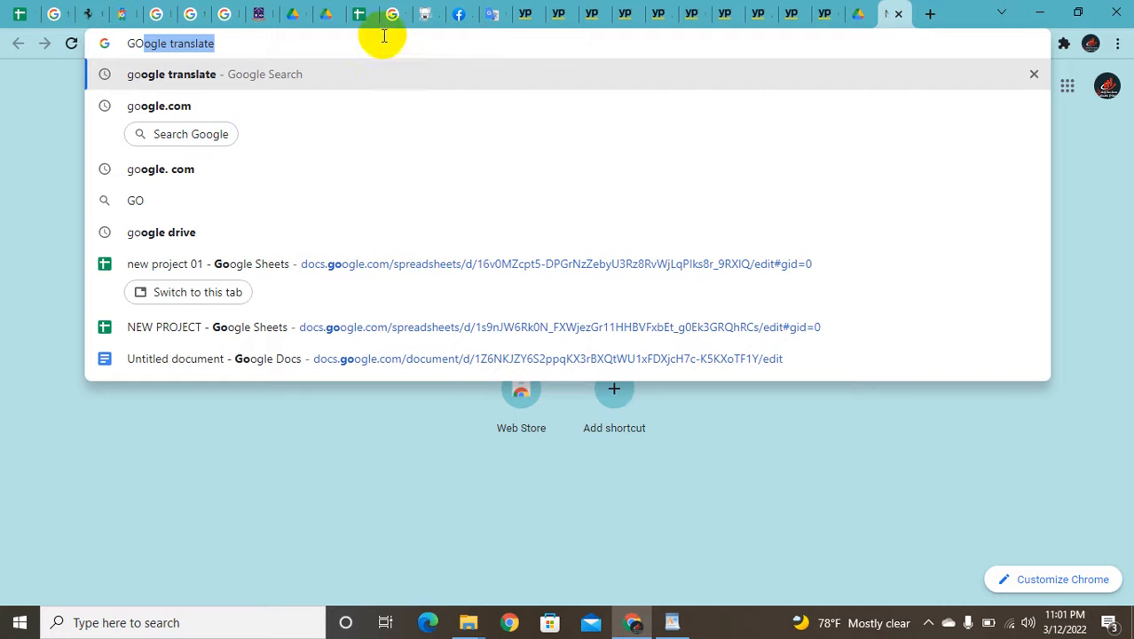
pyautogui.click(191, 106)
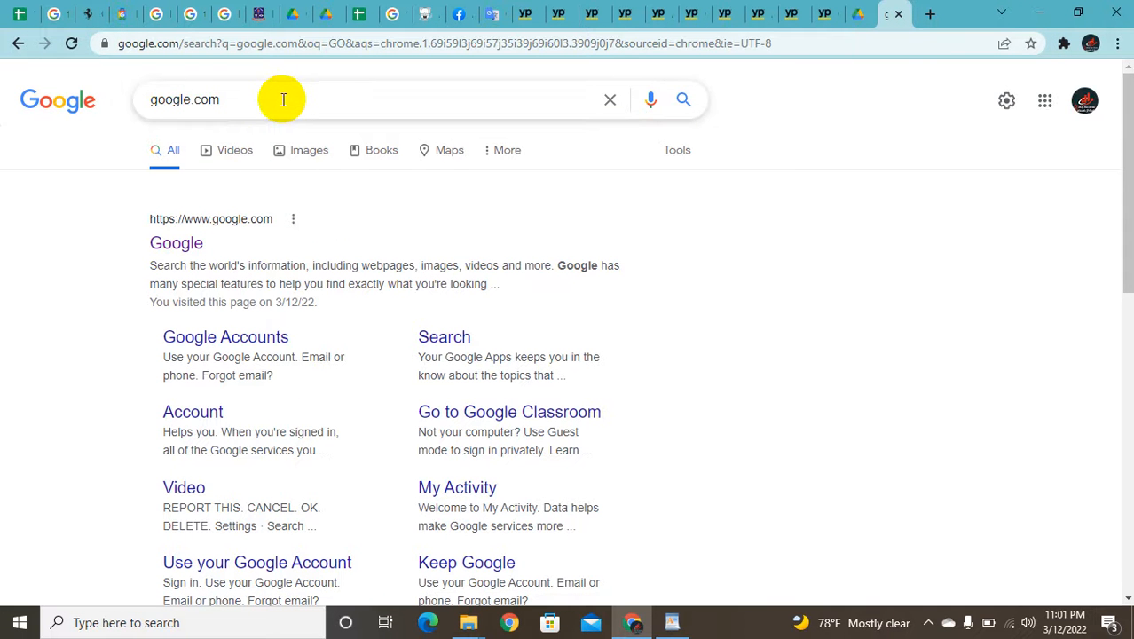
pyautogui.click(188, 246)
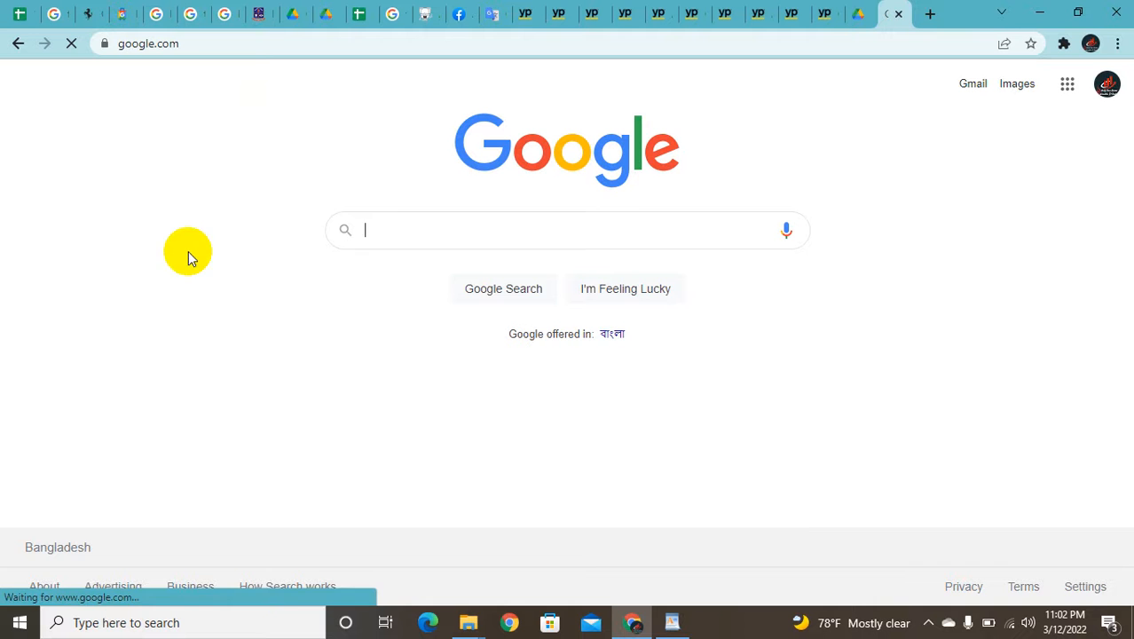
# Search Google for the copied company name, "Pp & H Realty".
pyautogui.click(516, 232)
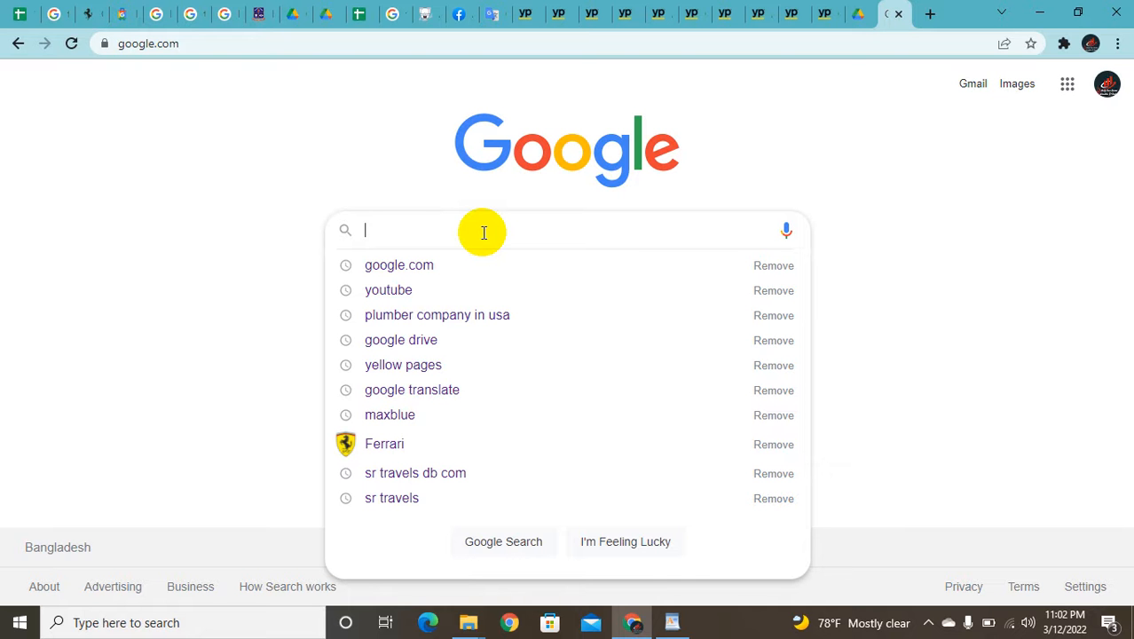
pyautogui.hotkey('ctrl', 'v')
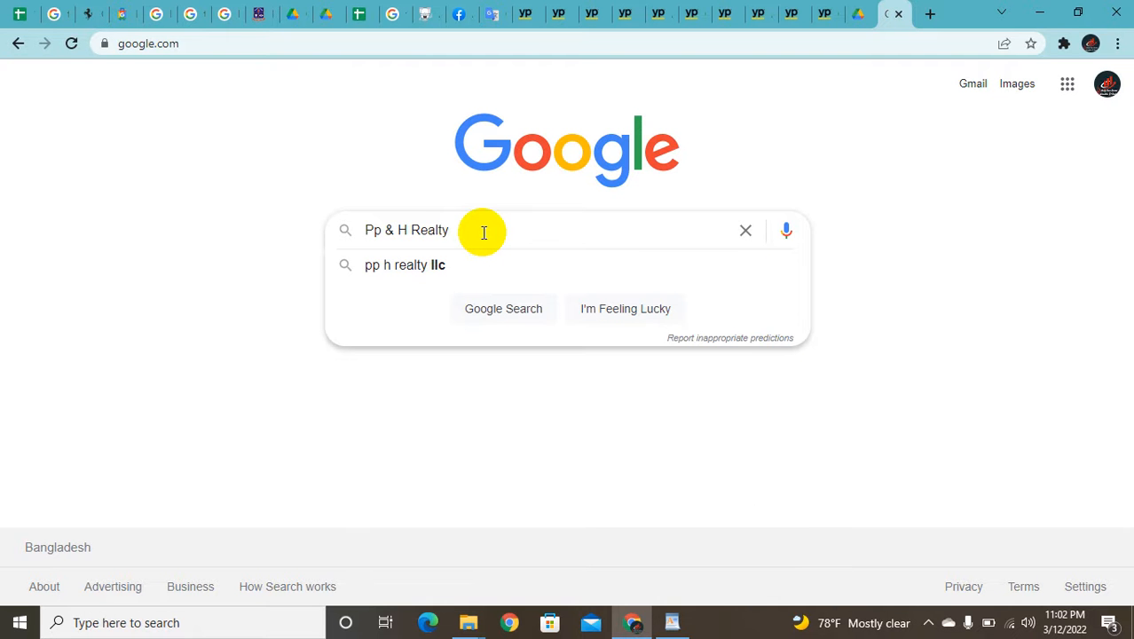
pyautogui.press('Return')
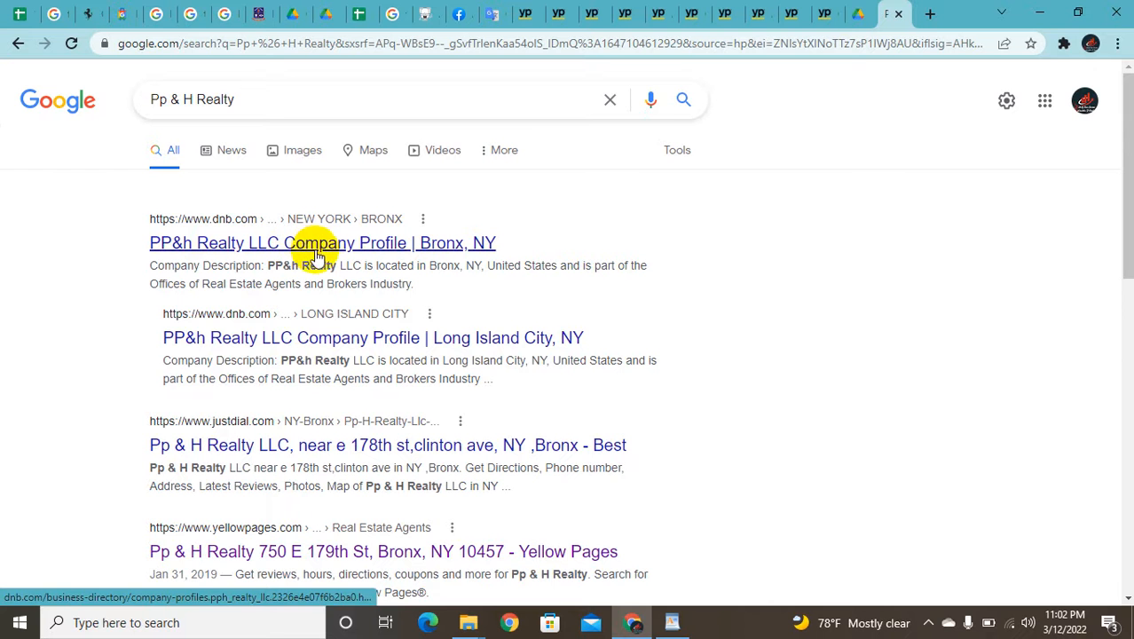
# Open the dnb.com result "PP&h Realty LLC Company Profile | Bronx, NY" in a new tab and switch to it.
pyautogui.rightClick(454, 249)
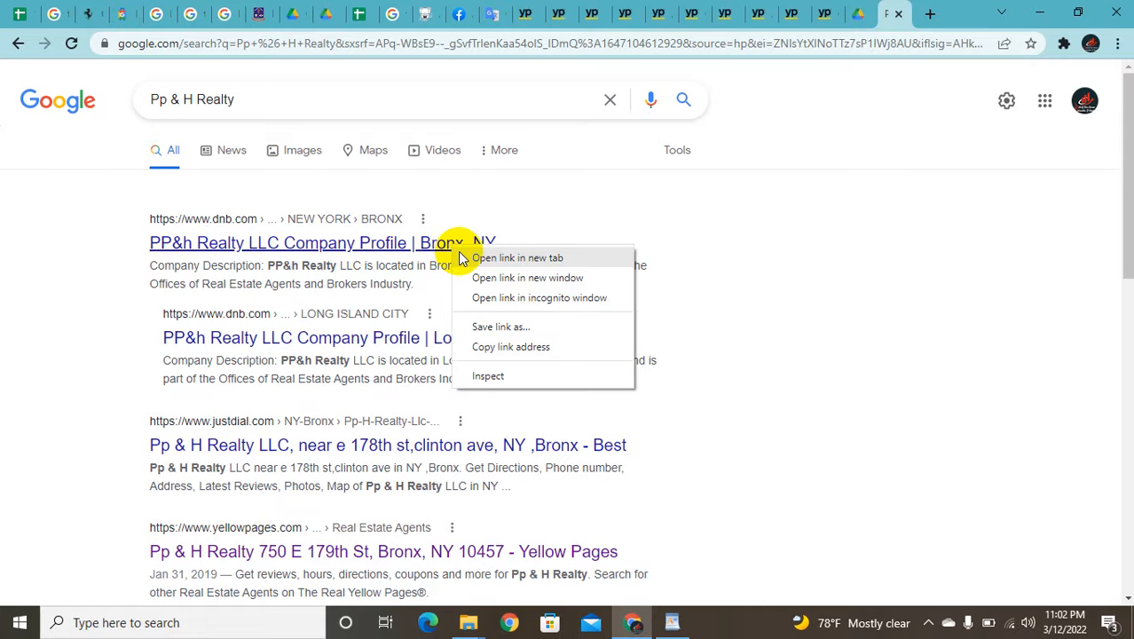
pyautogui.click(461, 257)
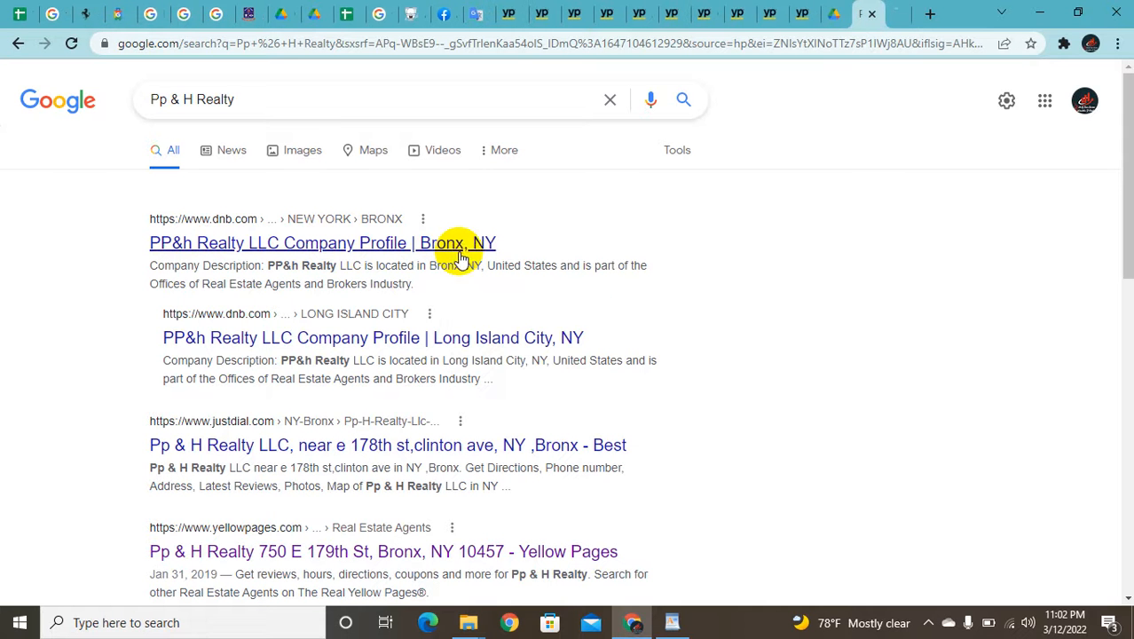
pyautogui.click(874, 25)
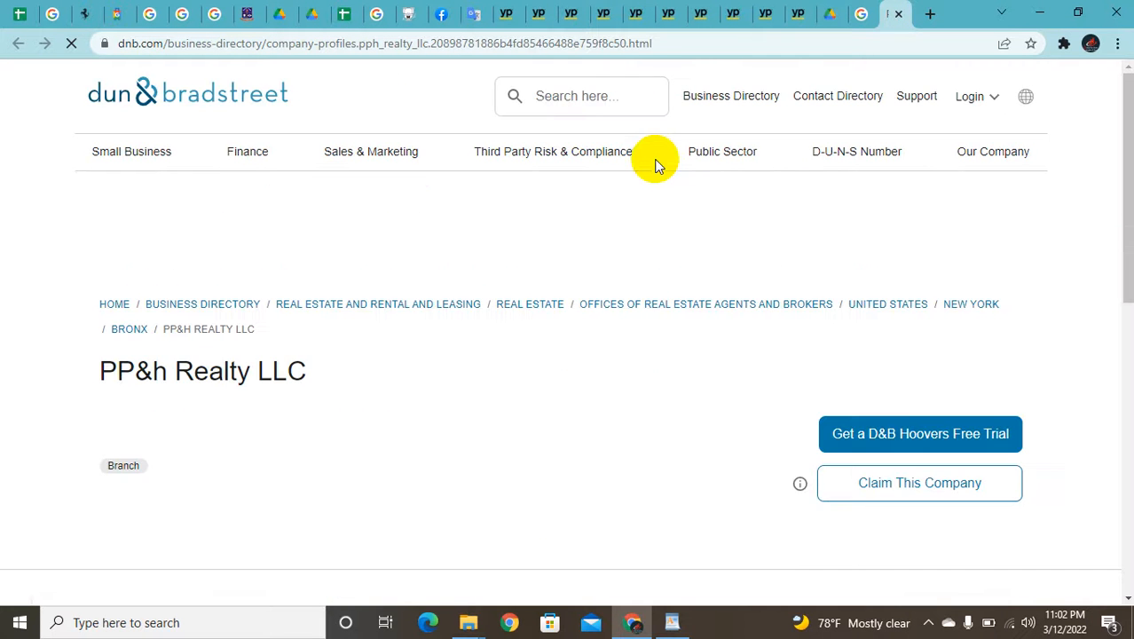
# Examine the PP&h Realty LLC profile for its address, phone, employee, industry and contact information.
pyautogui.scroll(-3, 612, 190)
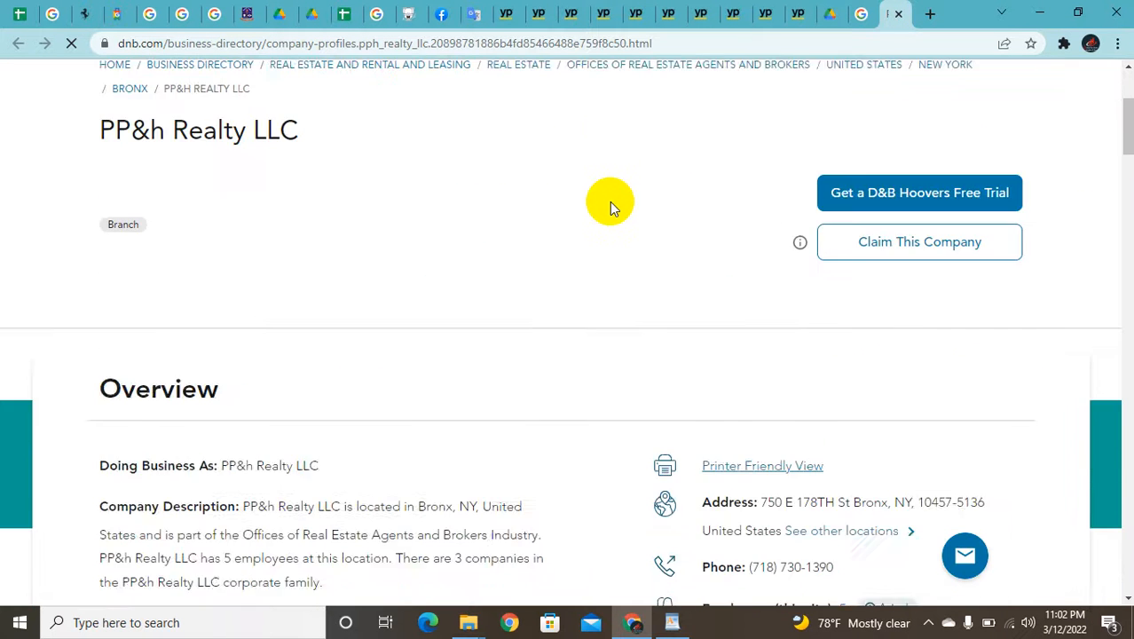
pyautogui.scroll(-3, 609, 208)
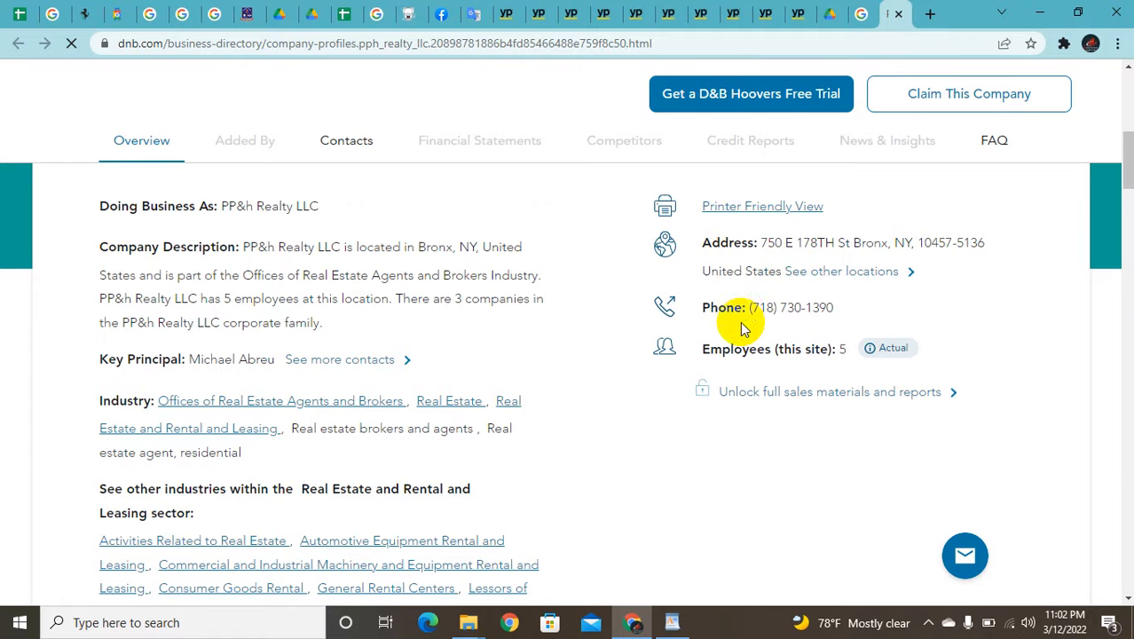
pyautogui.moveTo(871, 350)
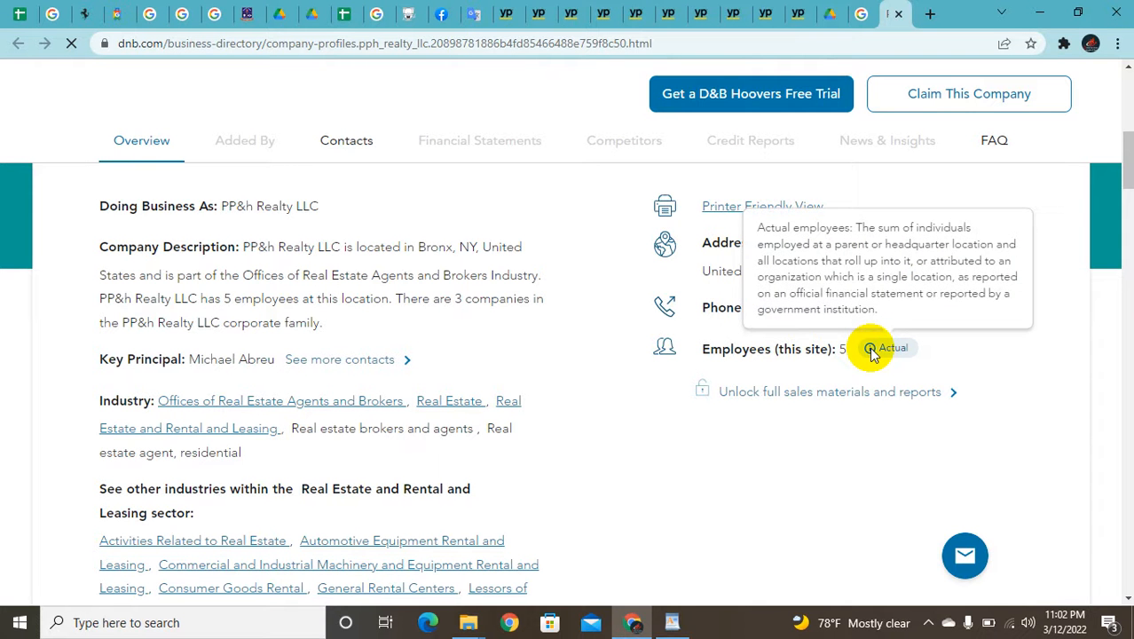
pyautogui.scroll(-3, 760, 408)
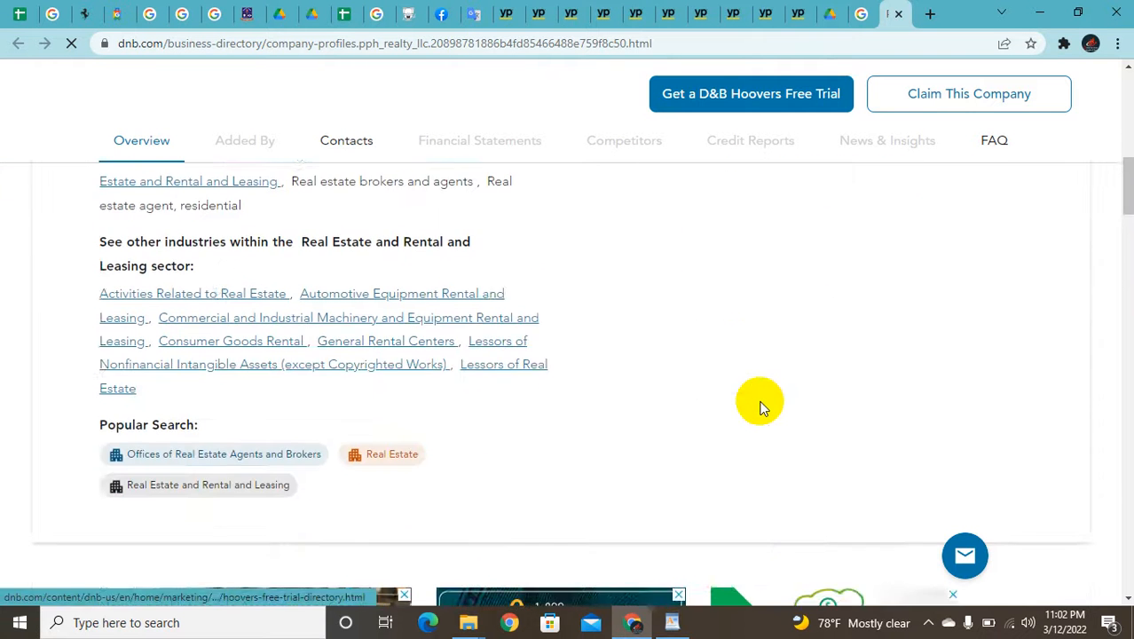
pyautogui.scroll(-6, 760, 407)
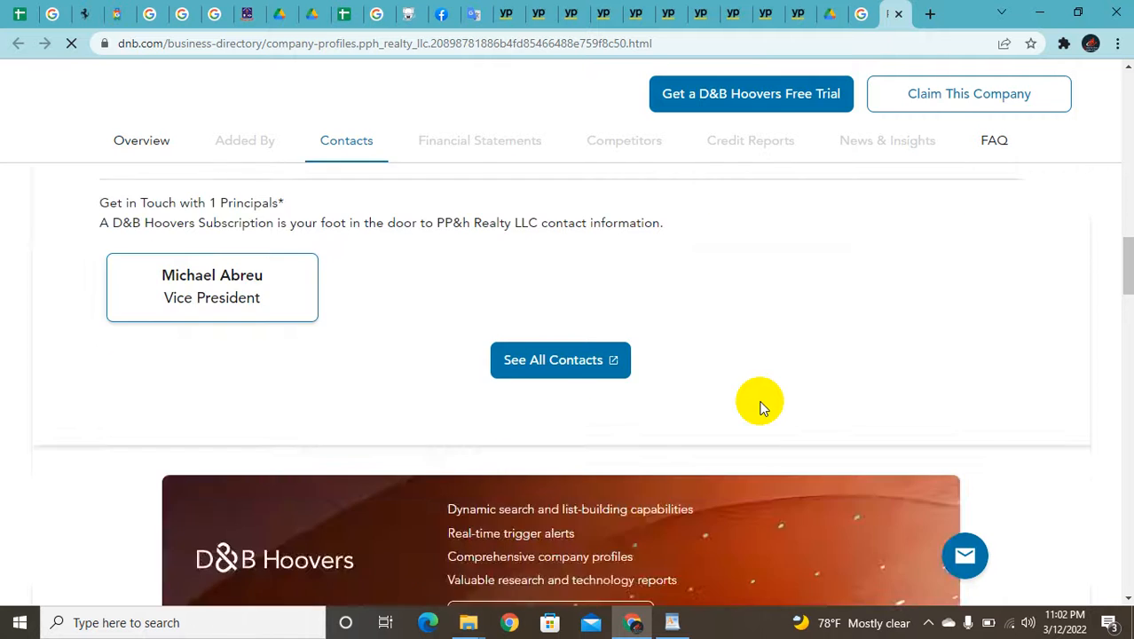
# Look through the rest of the PP&h Realty LLC profile, including corporate family, FAQ and footer, for company information.
pyautogui.scroll(-10, 760, 407)
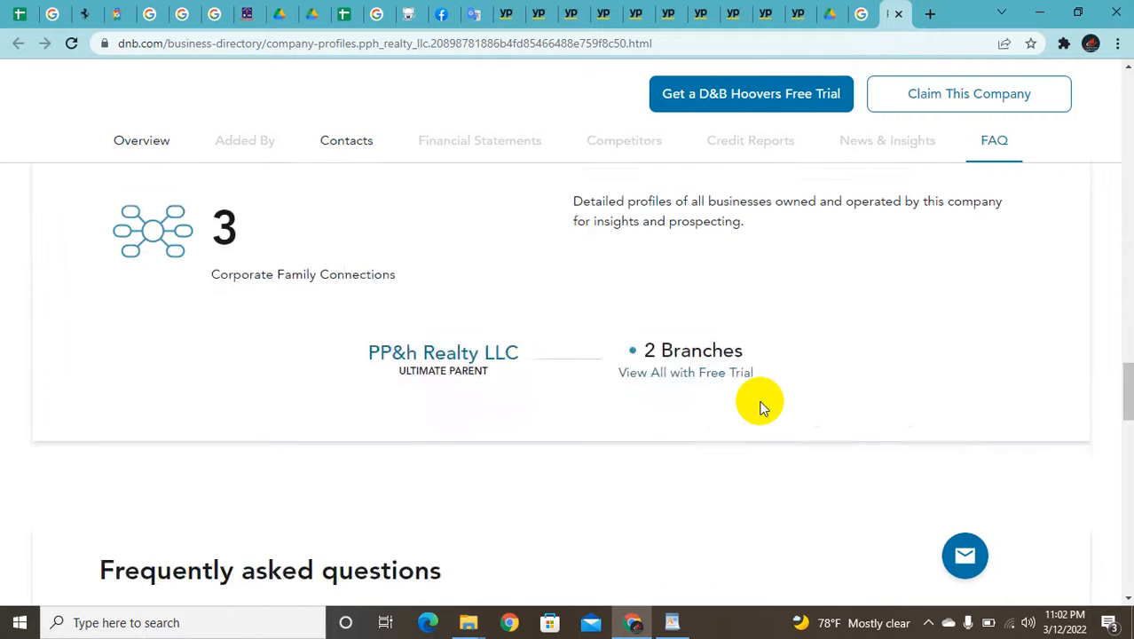
pyautogui.scroll(-12, 760, 407)
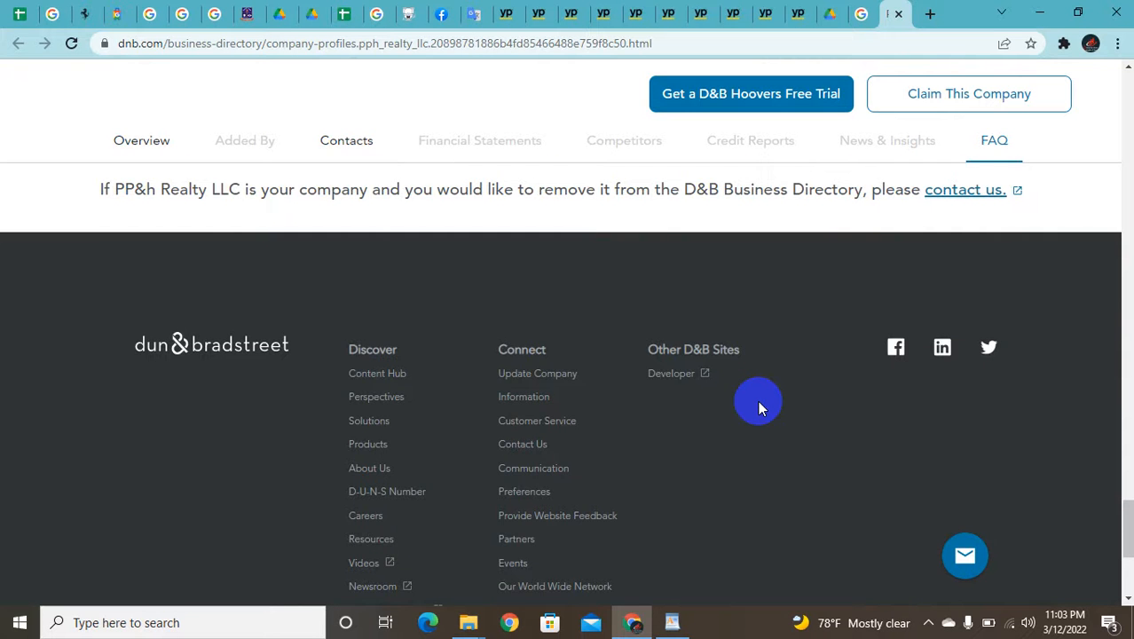
pyautogui.scroll(-3, 760, 408)
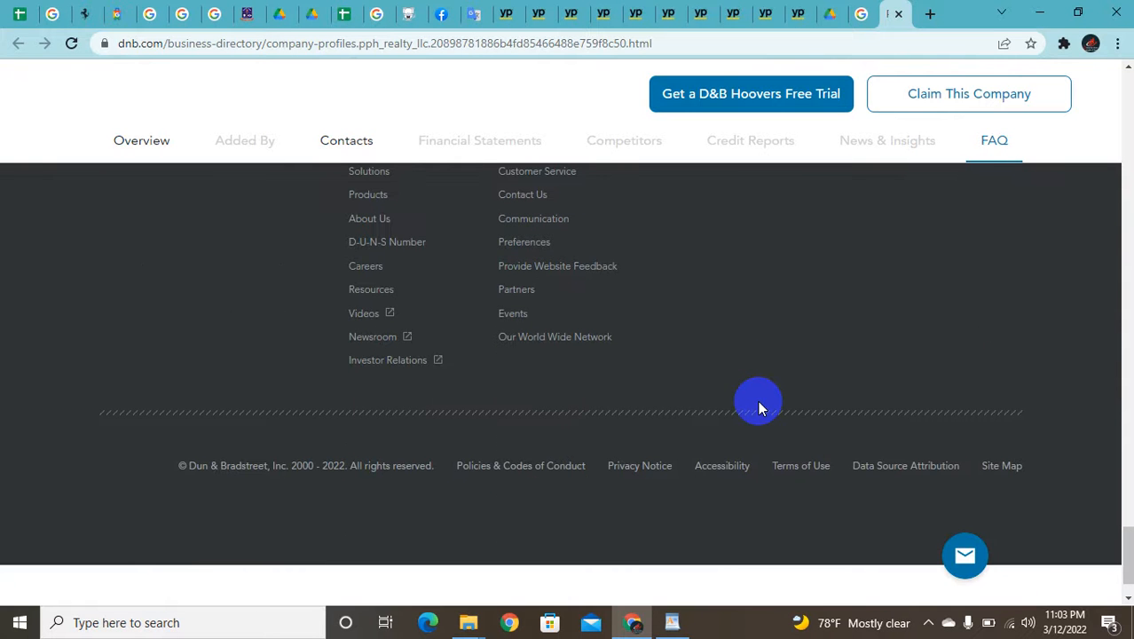
pyautogui.scroll(1, 761, 408)
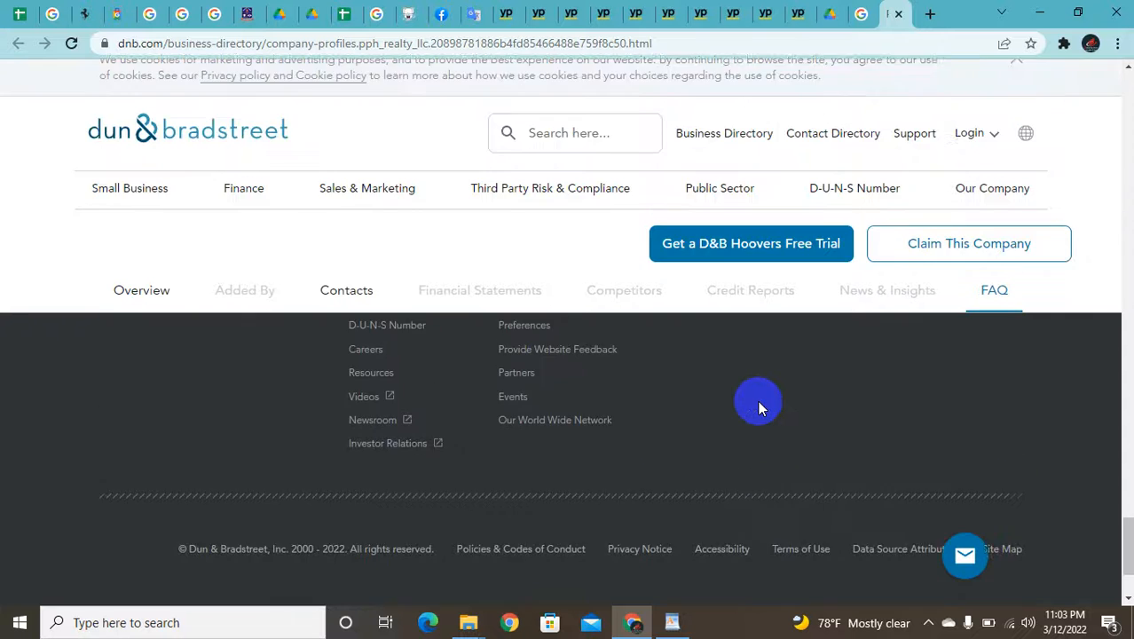
pyautogui.scroll(-2, 760, 409)
pyautogui.scroll(1, 758, 409)
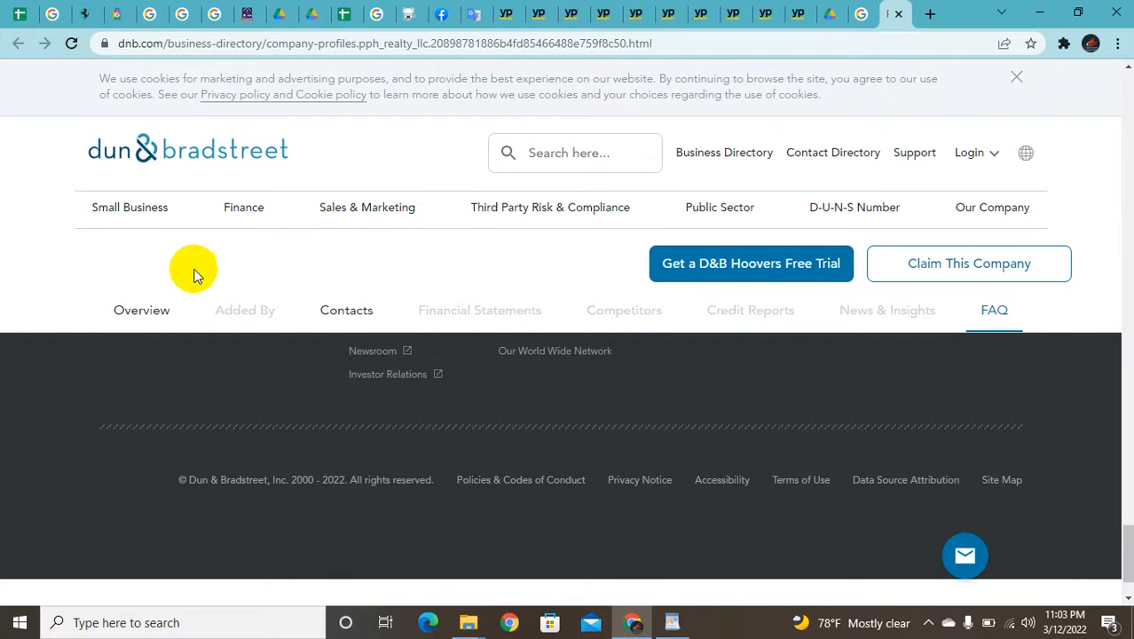
pyautogui.scroll(-1, 194, 271)
pyautogui.scroll(4, 194, 271)
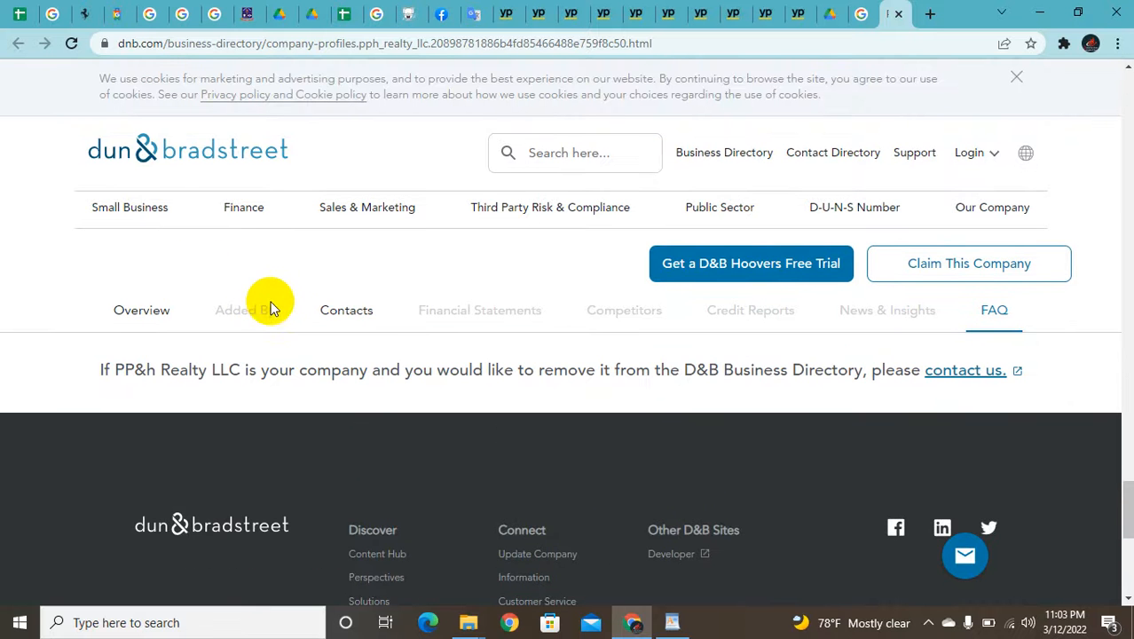
pyautogui.scroll(4, 331, 357)
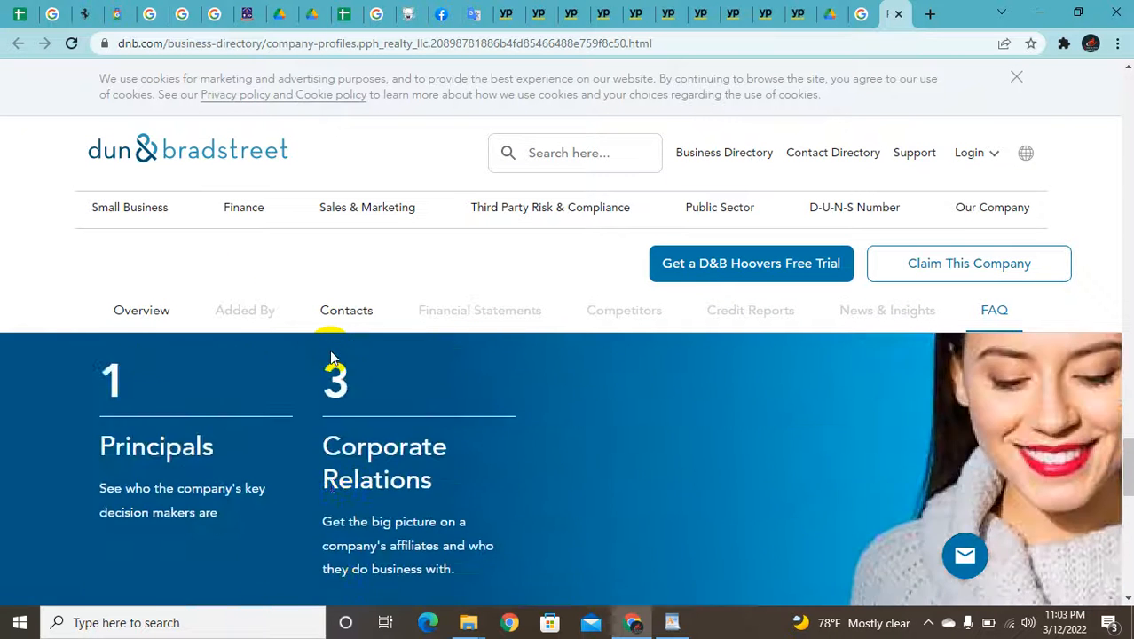
pyautogui.scroll(10, 330, 353)
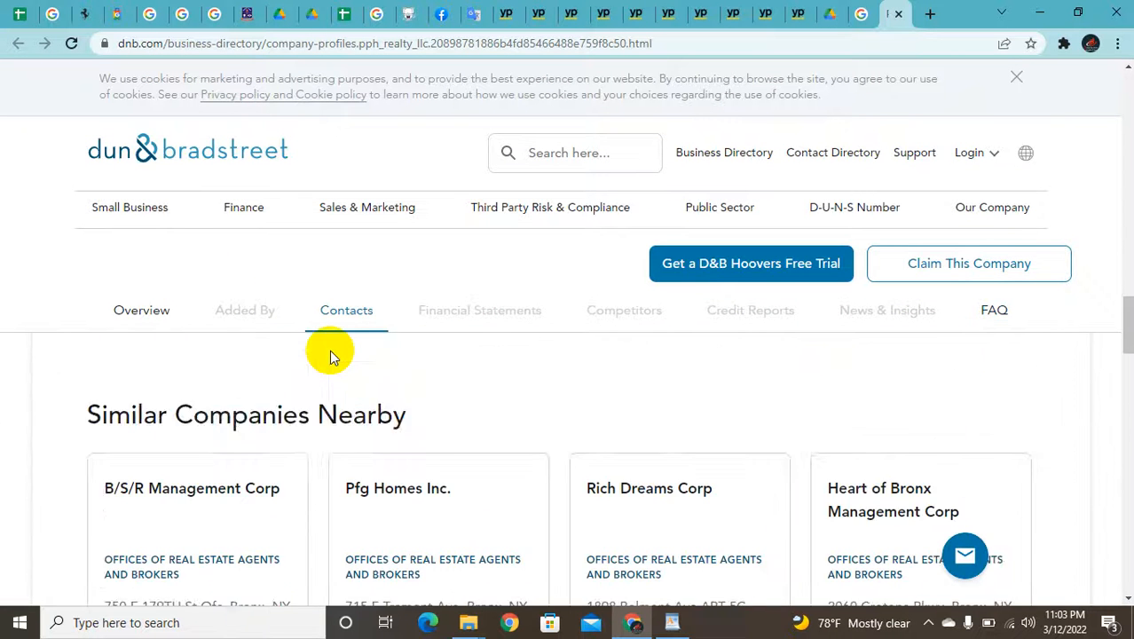
pyautogui.scroll(10, 330, 353)
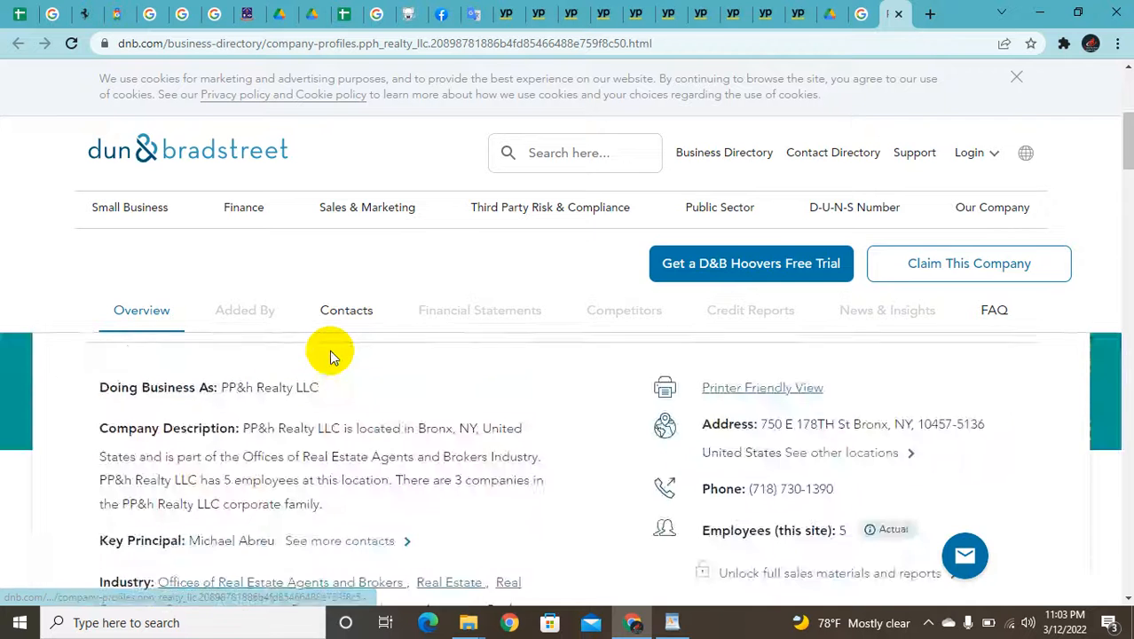
pyautogui.scroll(5, 329, 350)
pyautogui.moveTo(245, 205)
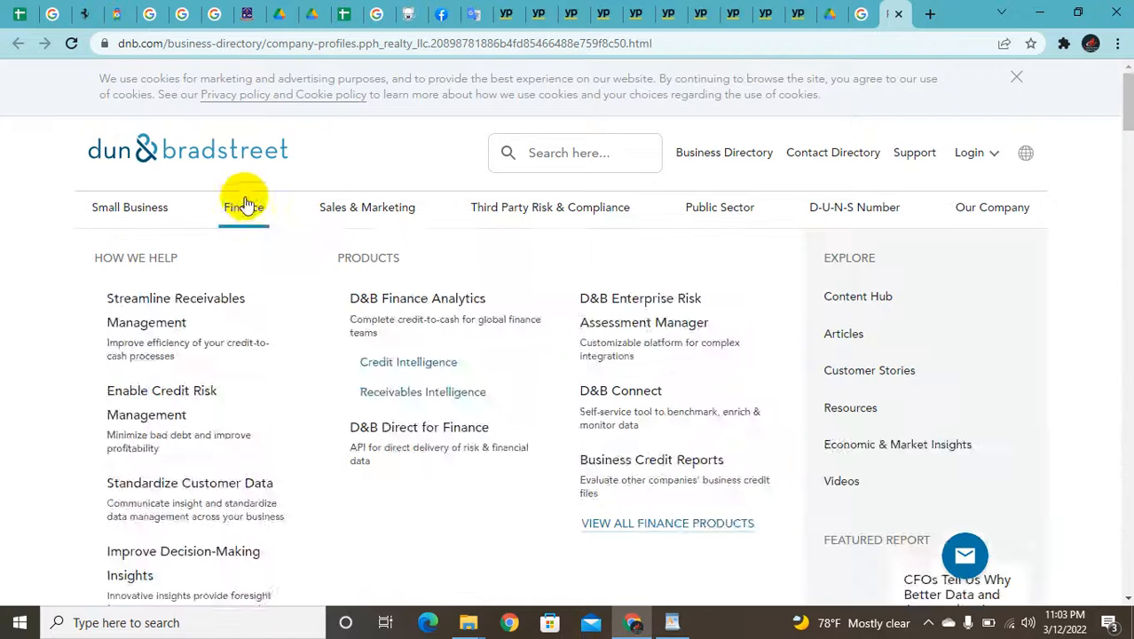
pyautogui.moveTo(331, 222)
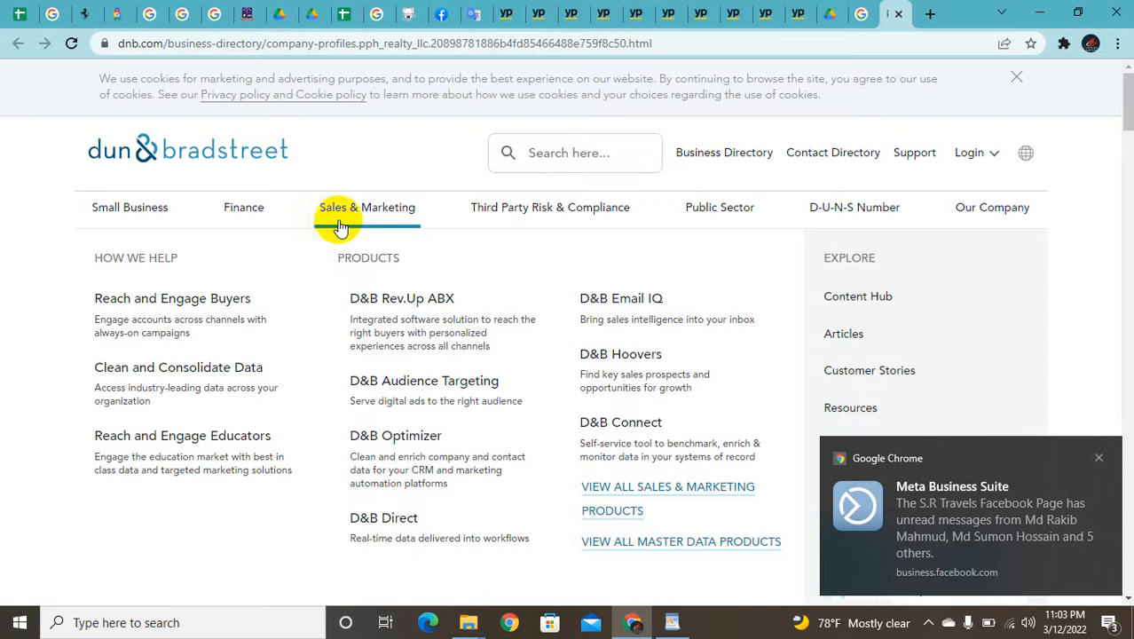
pyautogui.moveTo(752, 218)
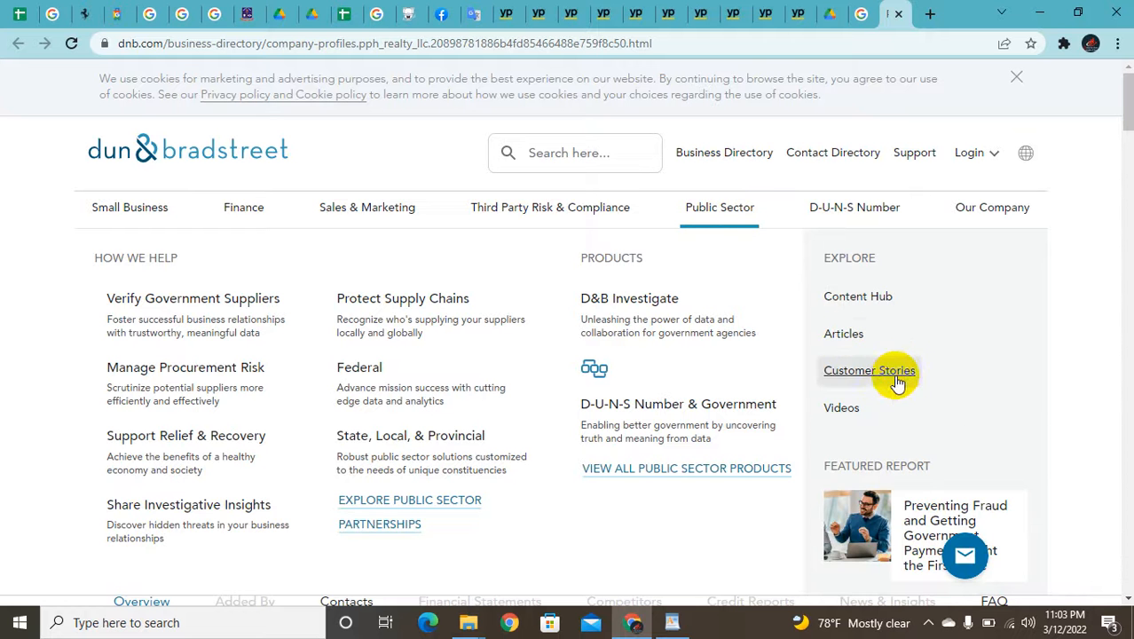
pyautogui.moveTo(983, 190)
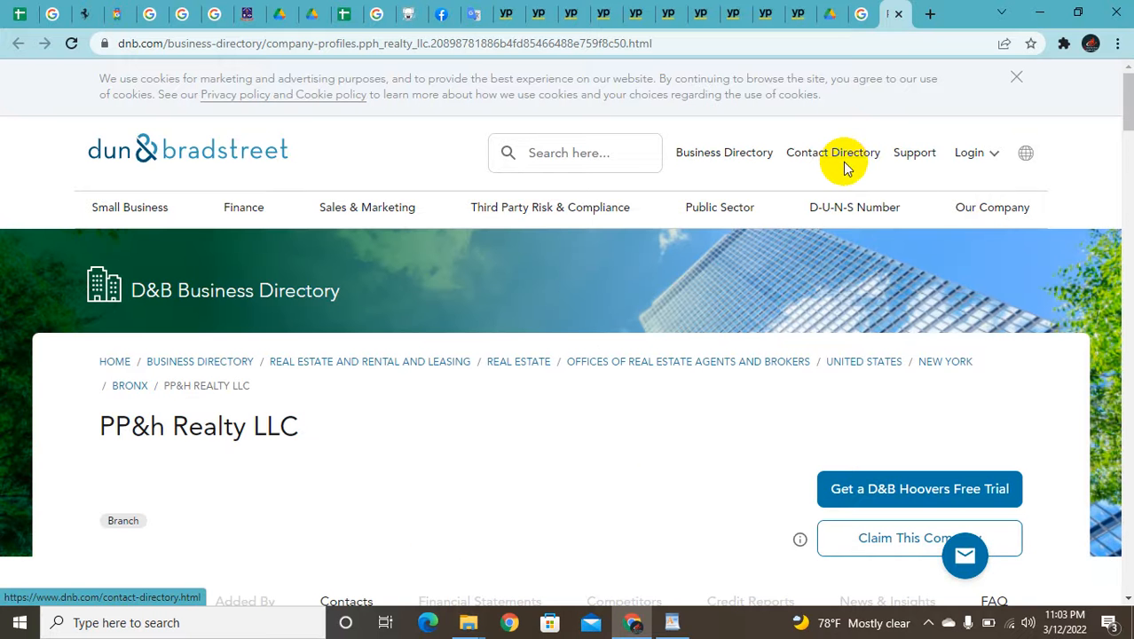
# Open all contacts from the profile's Contacts section and look through the resulting page for contact information.
pyautogui.scroll(-5, 793, 332)
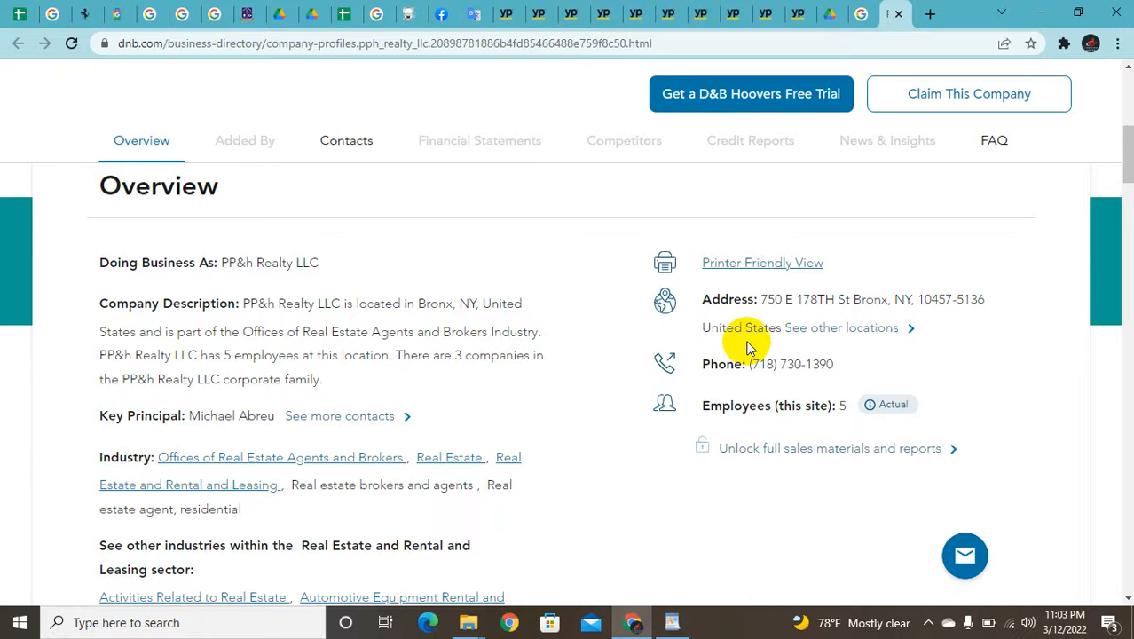
pyautogui.scroll(-4, 746, 346)
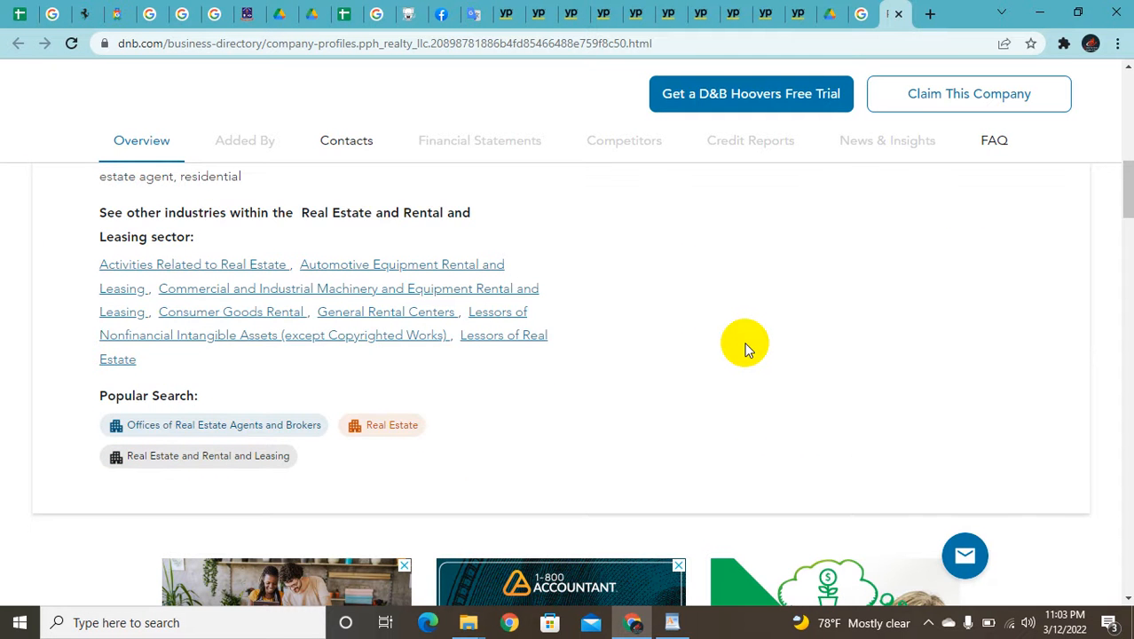
pyautogui.scroll(-6, 745, 348)
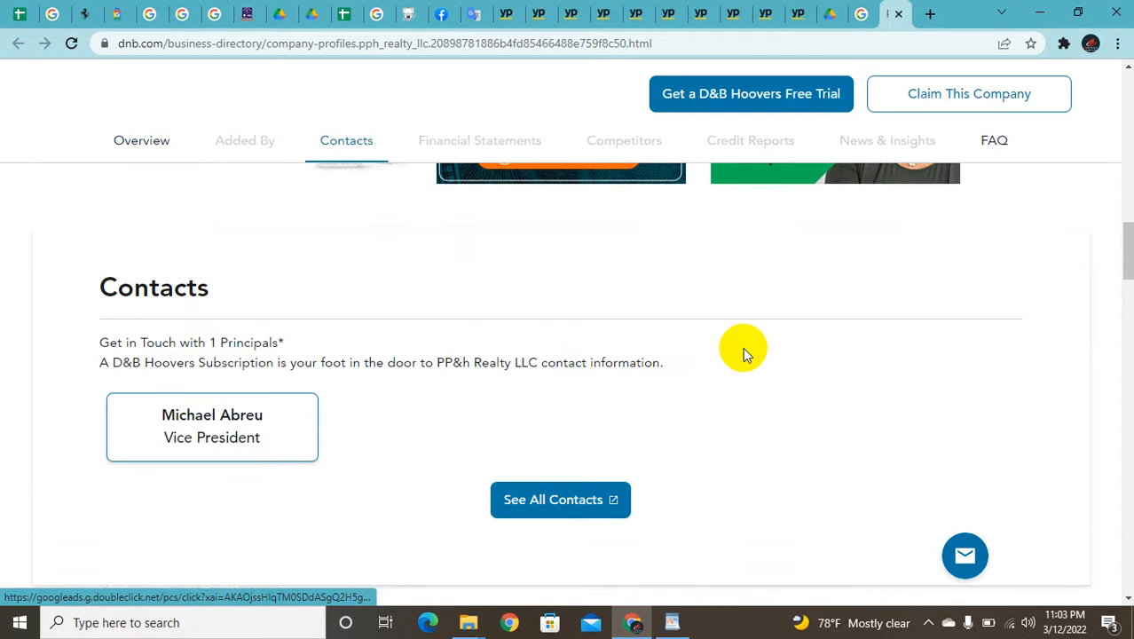
pyautogui.scroll(-1, 743, 354)
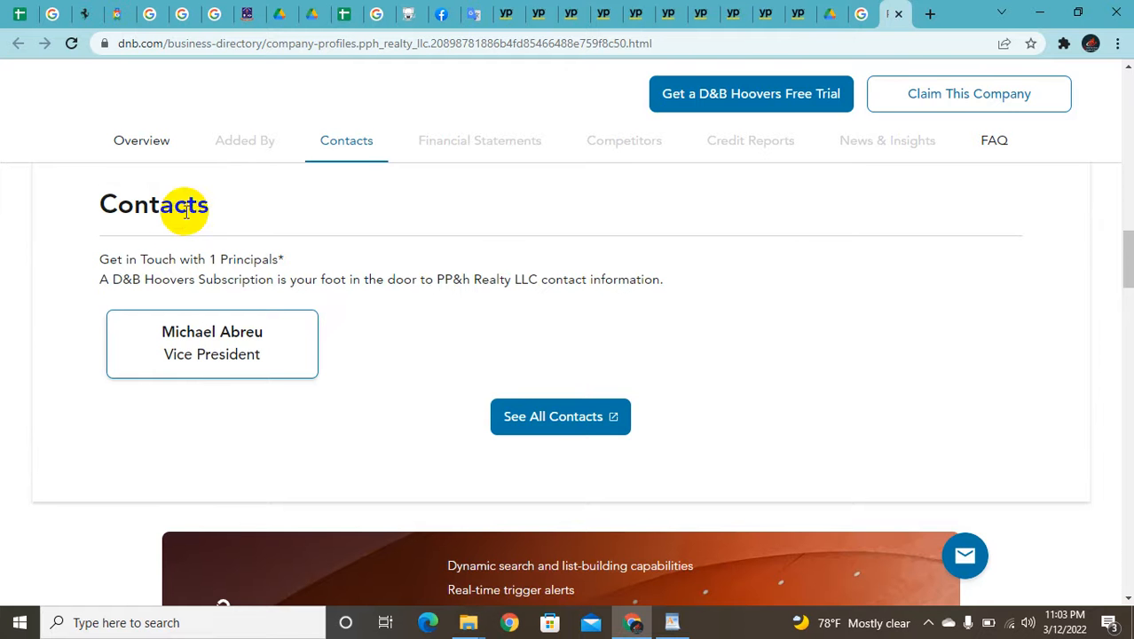
pyautogui.scroll(-2, 436, 305)
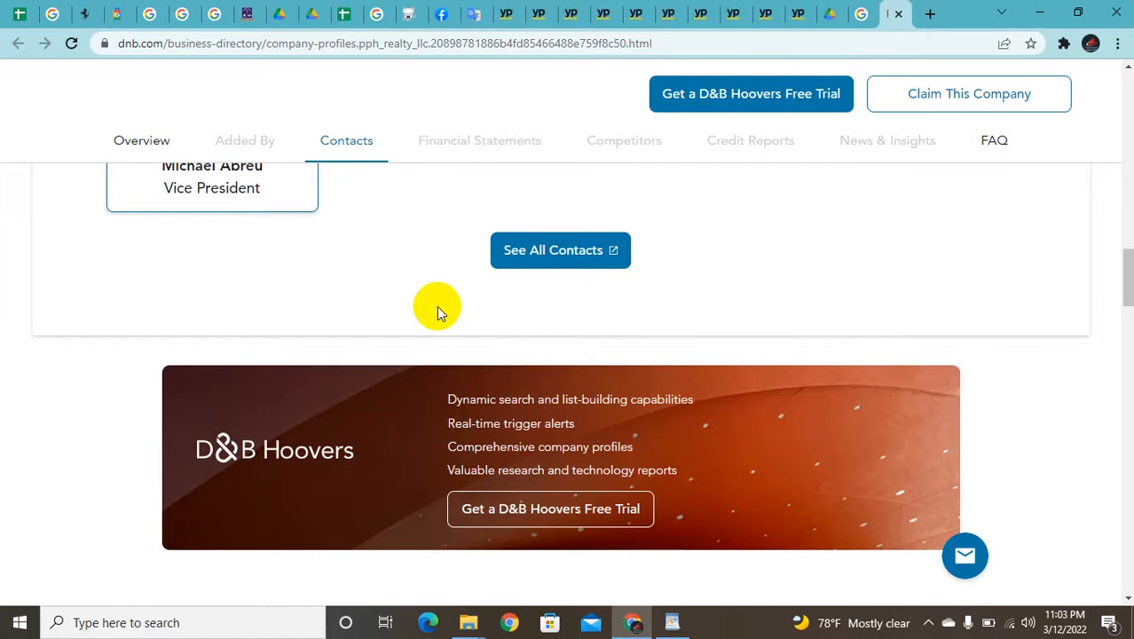
pyautogui.click(523, 249)
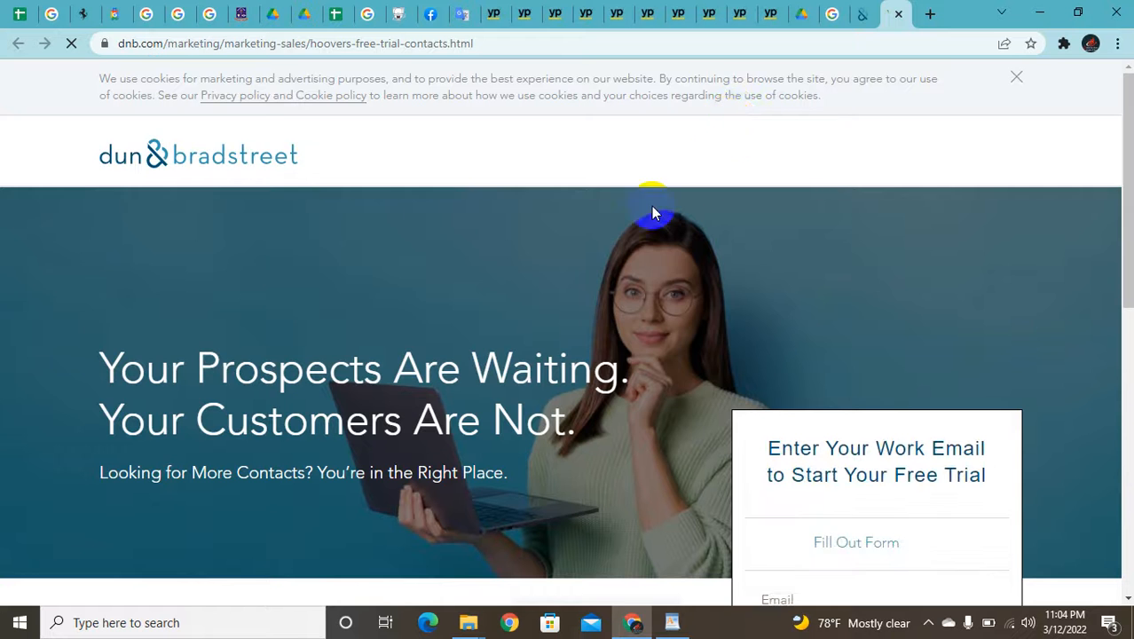
pyautogui.scroll(-3, 651, 211)
pyautogui.scroll(-2, 644, 218)
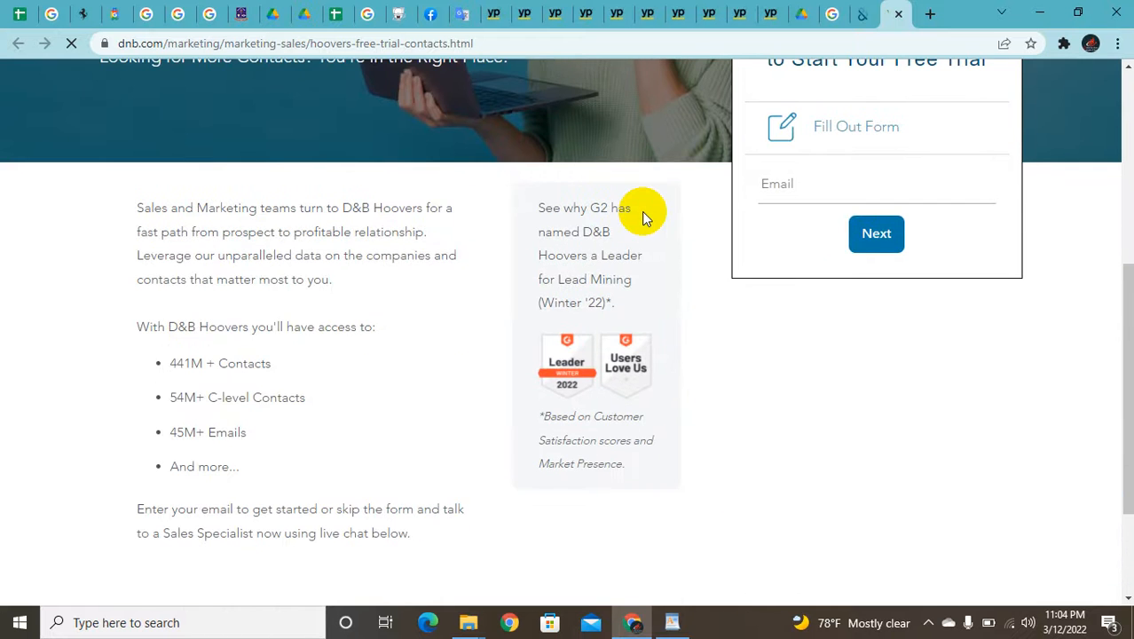
pyautogui.scroll(-2, 642, 212)
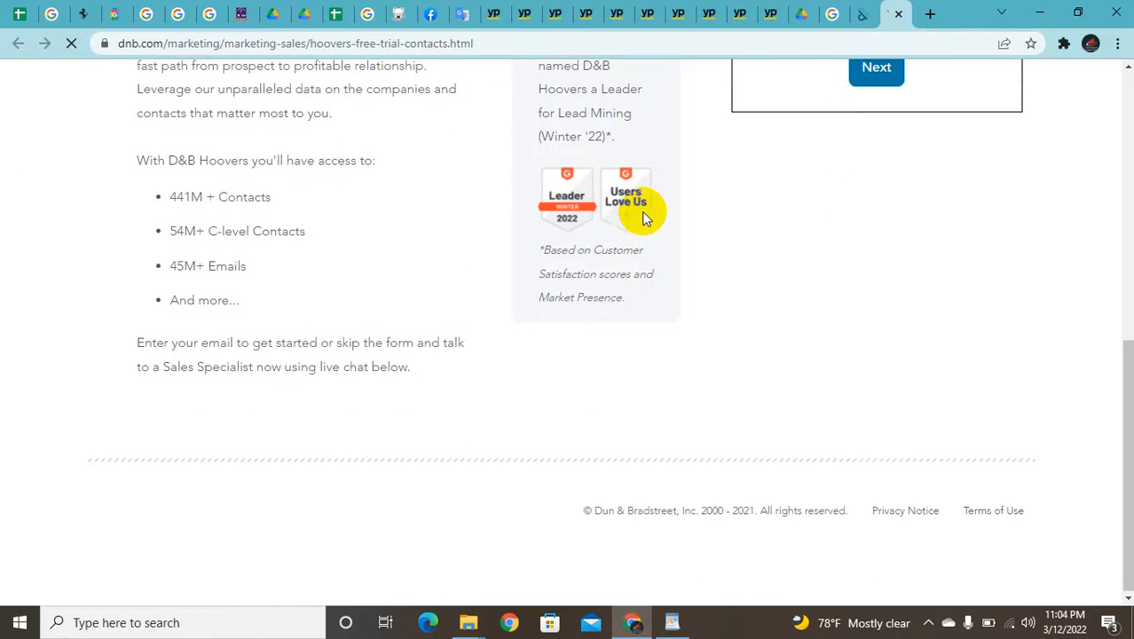
pyautogui.scroll(7, 641, 211)
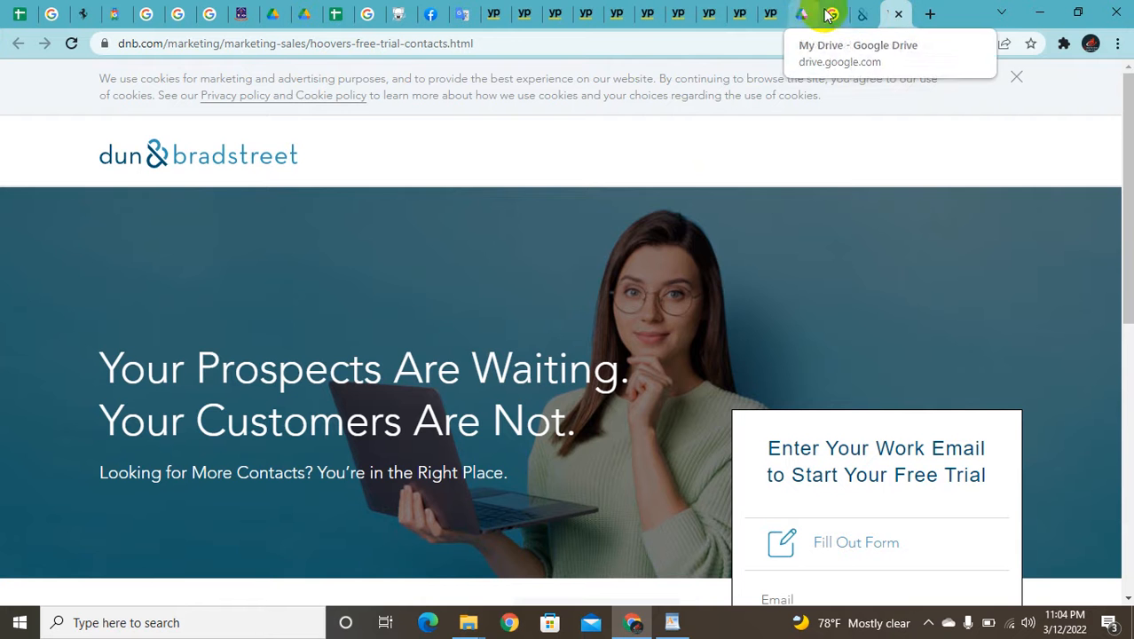
# Return to the PP&h Realty LLC profile, open the Facebook page linked in its footer and dismiss the login prompt.
pyautogui.click(860, 15)
pyautogui.scroll(-5, 553, 325)
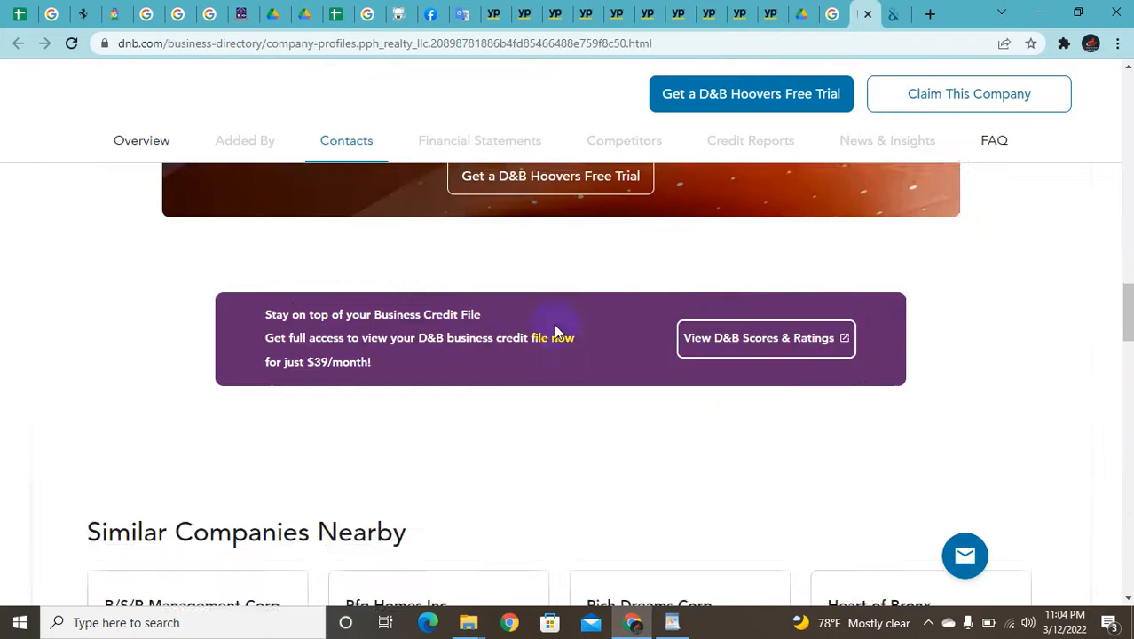
pyautogui.scroll(-10, 554, 324)
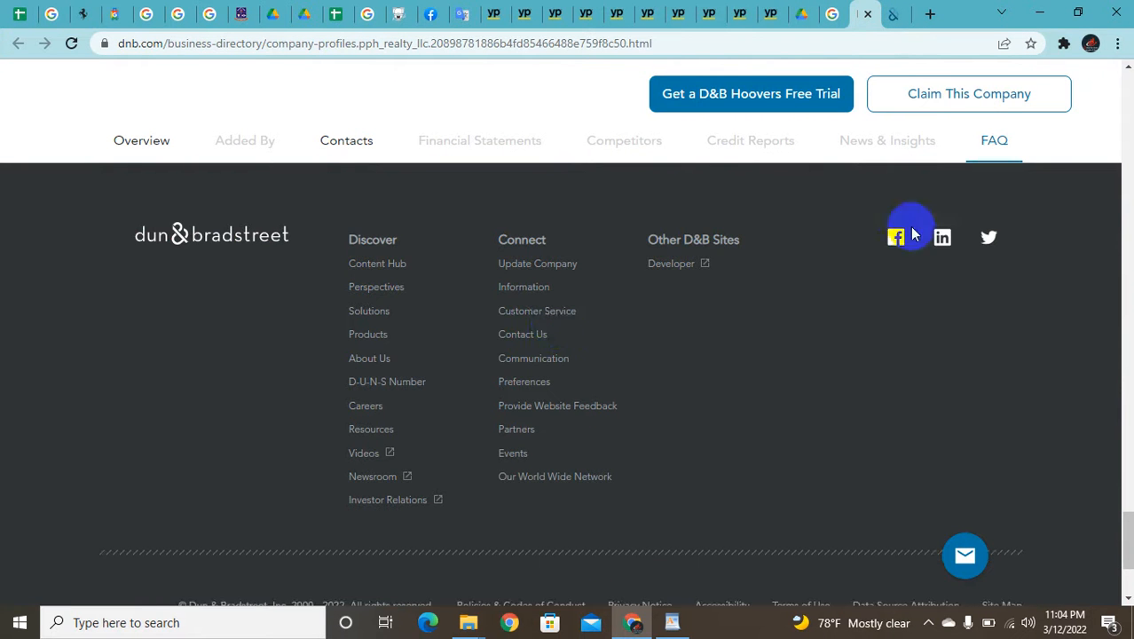
pyautogui.click(897, 238)
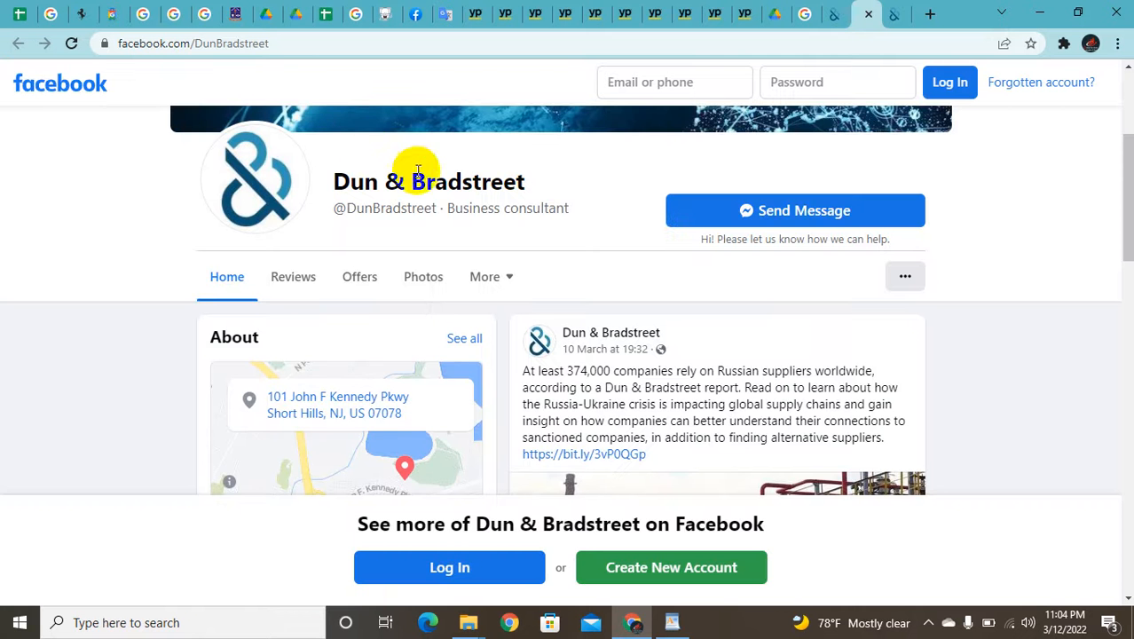
pyautogui.scroll(-2, 417, 176)
pyautogui.scroll(-4, 417, 176)
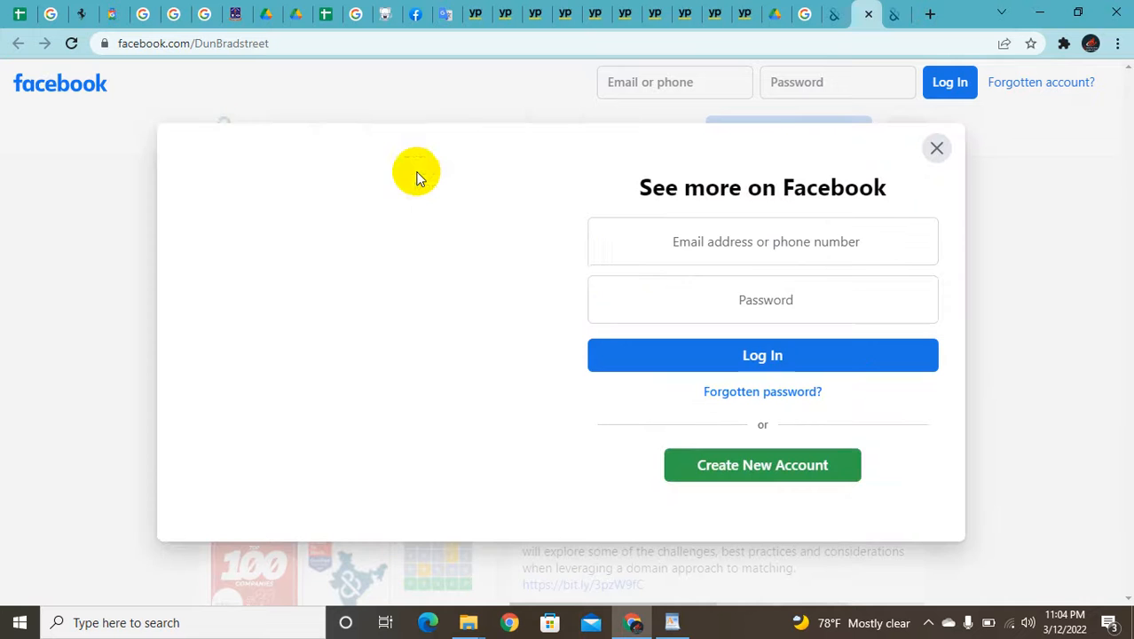
pyautogui.click(936, 150)
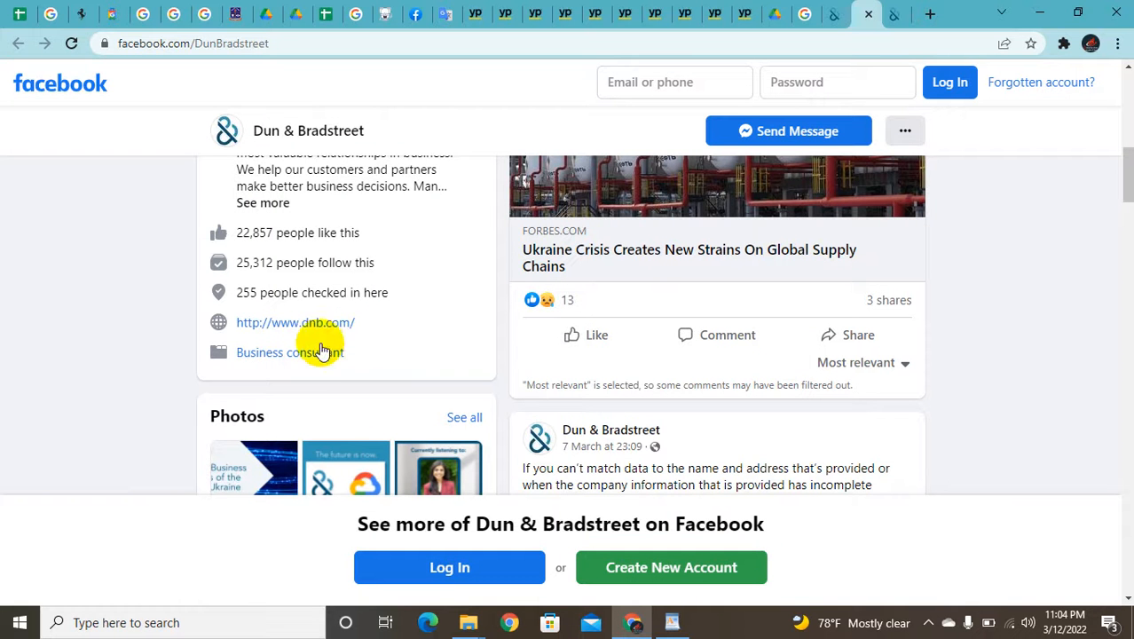
pyautogui.scroll(-1, 346, 353)
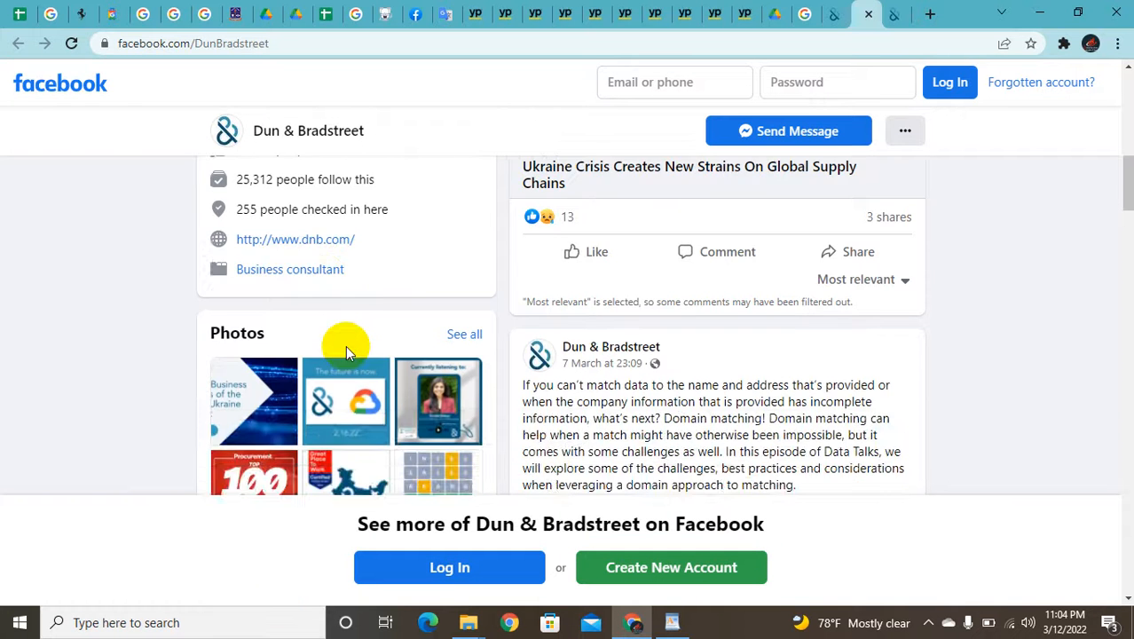
pyautogui.scroll(2, 358, 300)
pyautogui.scroll(-1, 358, 300)
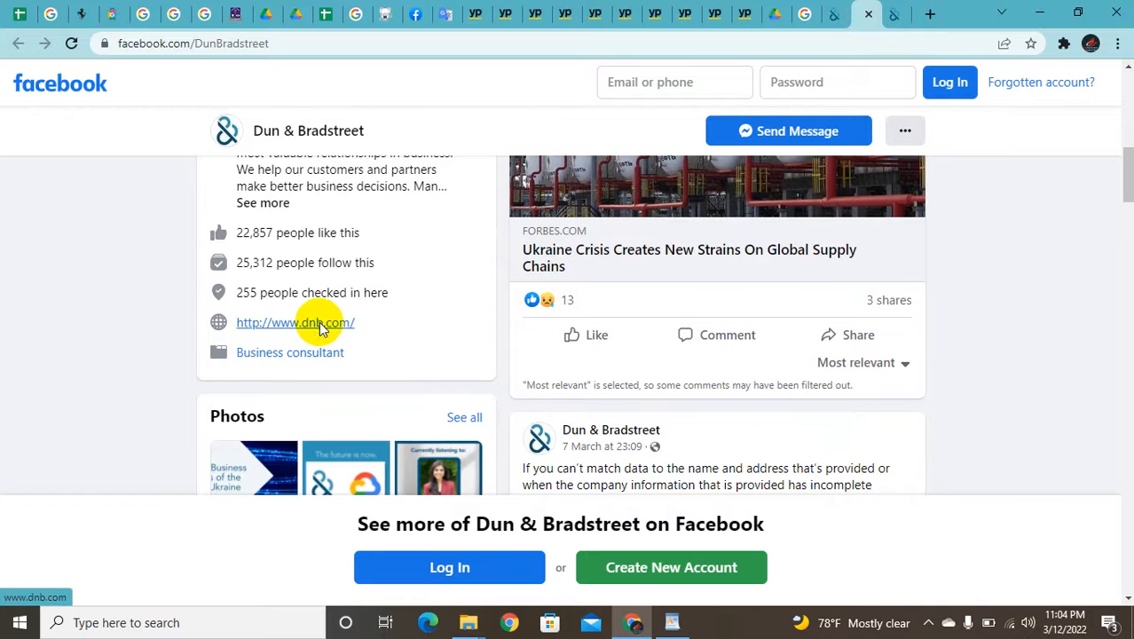
pyautogui.rightClick(320, 324)
pyautogui.click(337, 332)
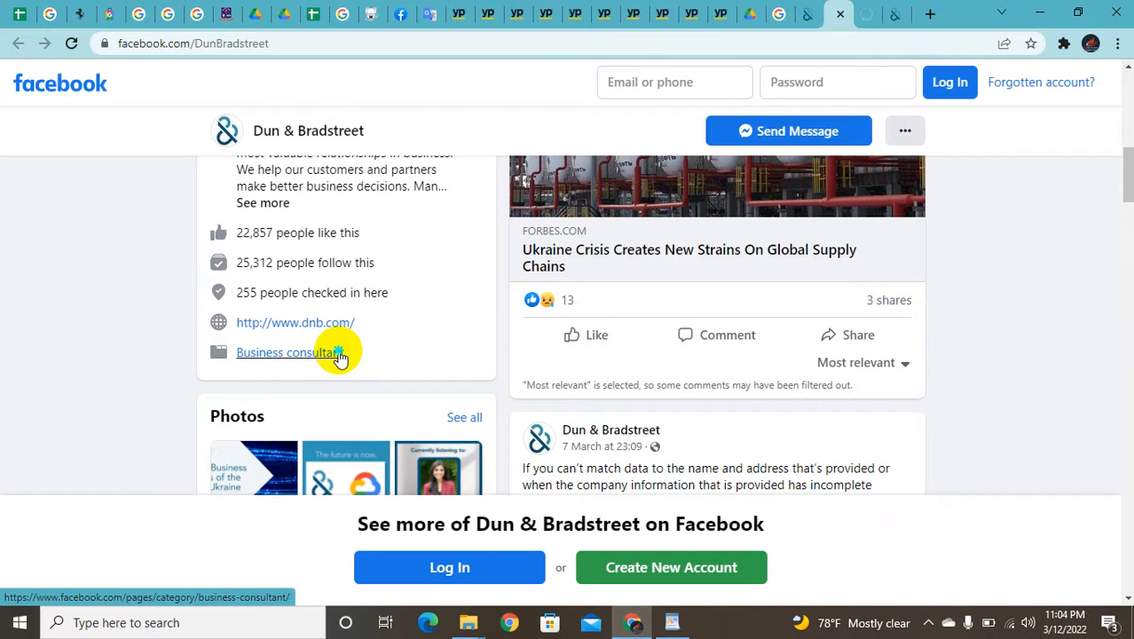
pyautogui.rightClick(340, 354)
pyautogui.click(355, 361)
# Look through the Dun & Bradstreet Facebook page's photos, videos, liked pages and page transparency sections for further information.
pyautogui.scroll(-3, 362, 357)
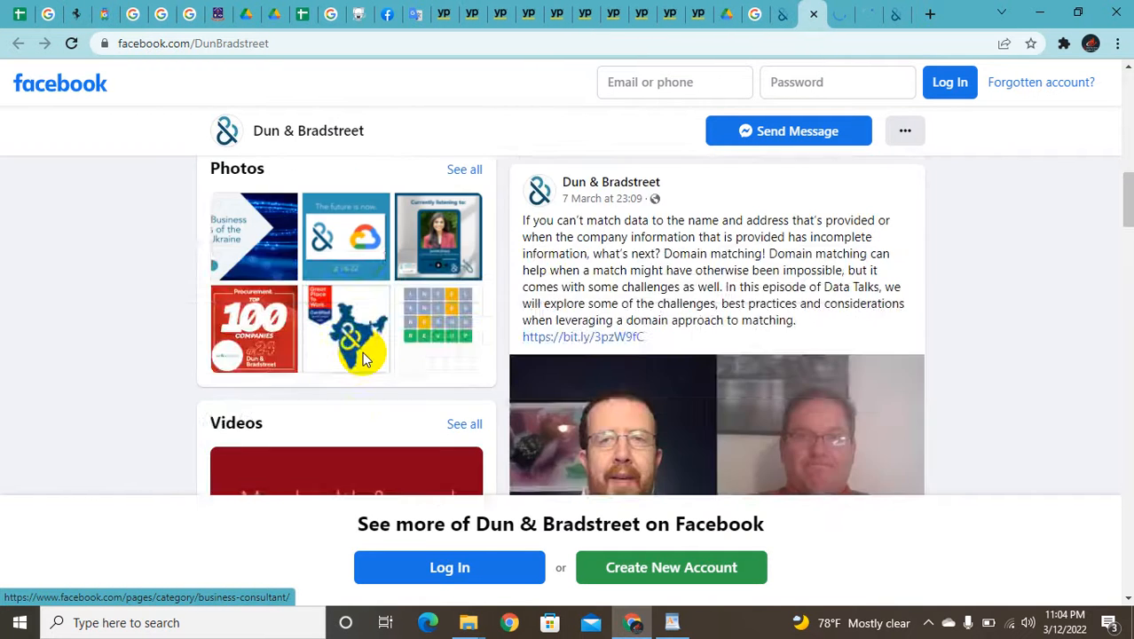
pyautogui.scroll(-5, 361, 355)
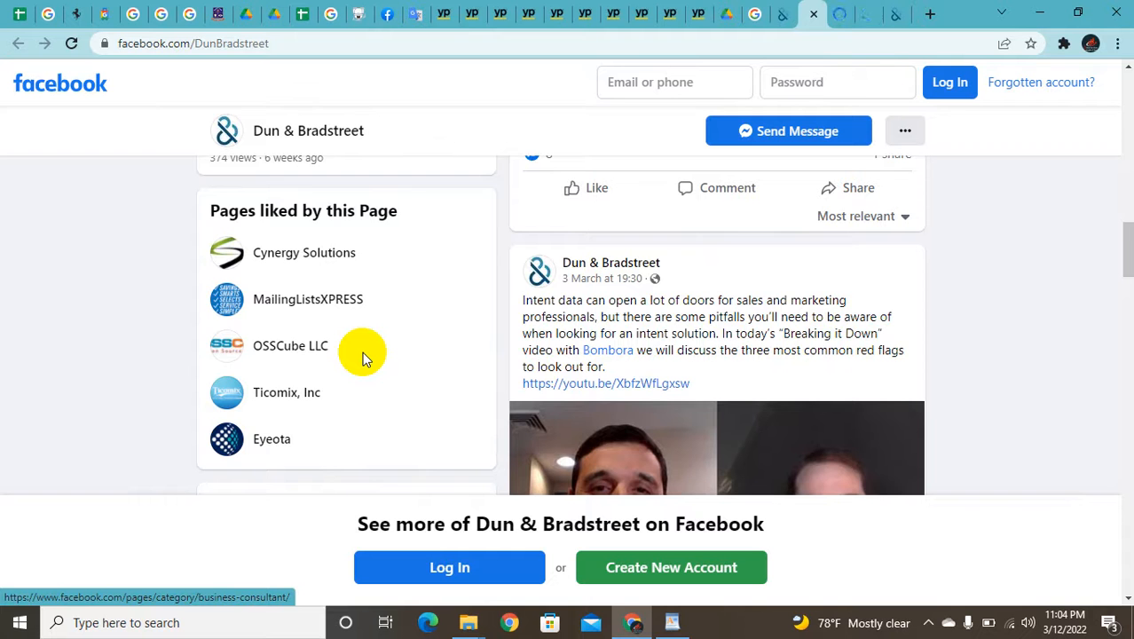
pyautogui.scroll(-10, 362, 351)
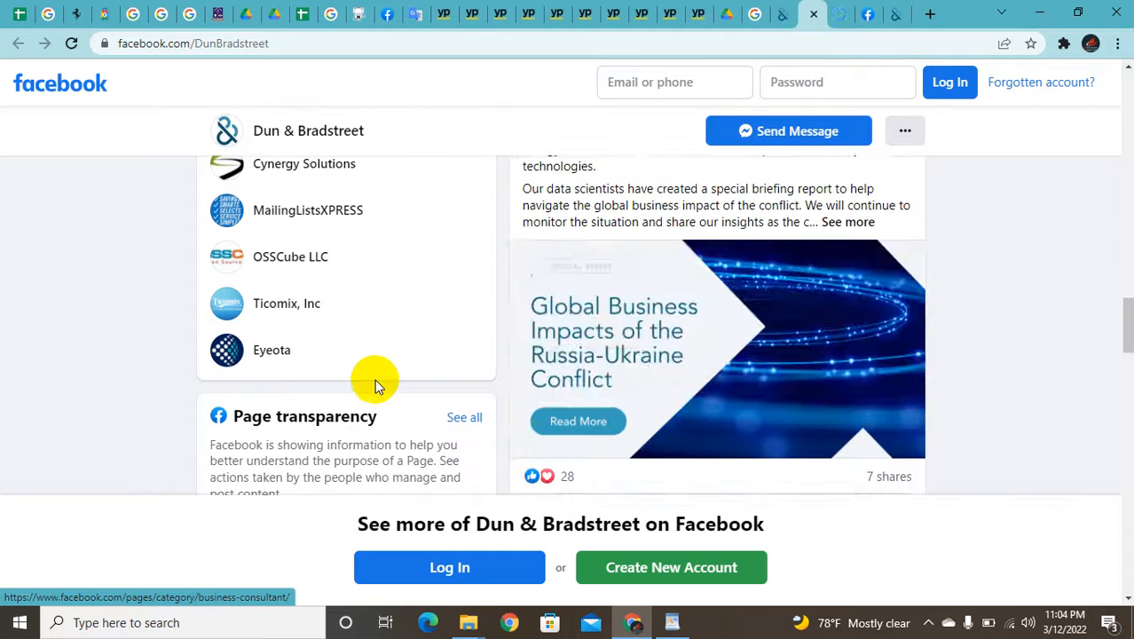
pyautogui.scroll(-3, 374, 379)
pyautogui.scroll(15, 378, 398)
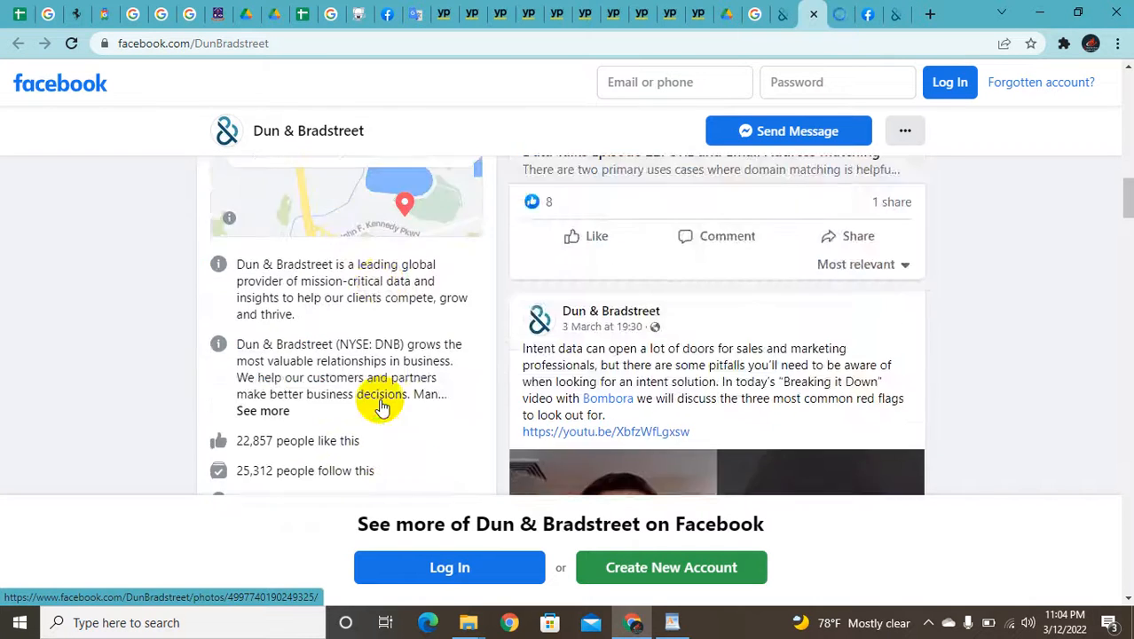
pyautogui.scroll(15, 381, 405)
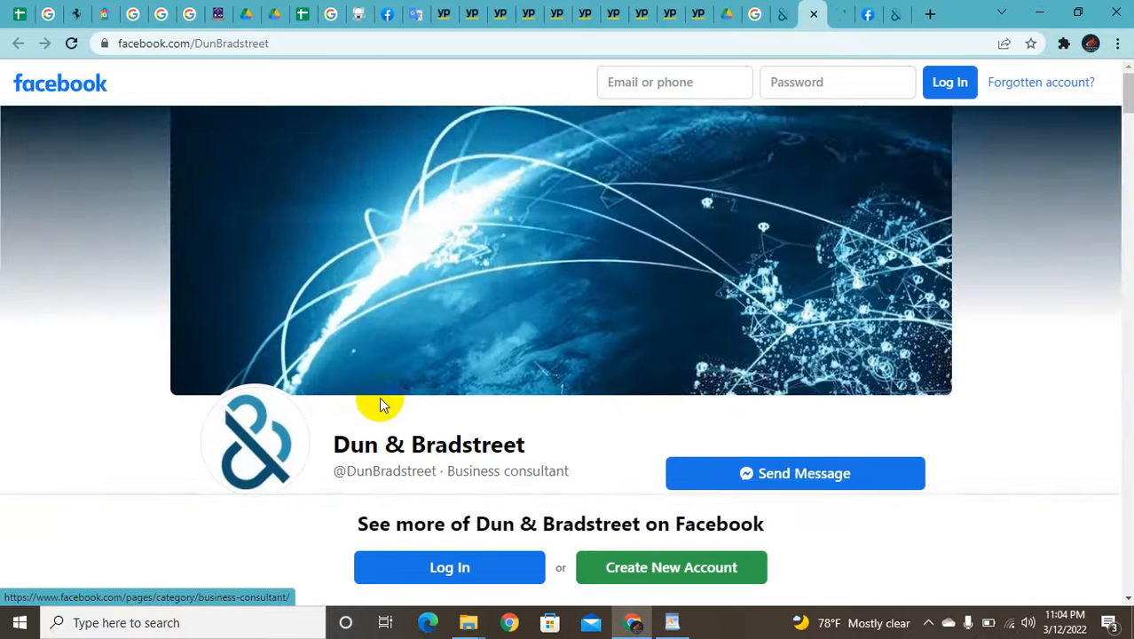
# Open the Dun & Bradstreet Facebook page's full About section, dismiss the login prompt and expand the additional information to check for contact details.
pyautogui.scroll(-2, 480, 426)
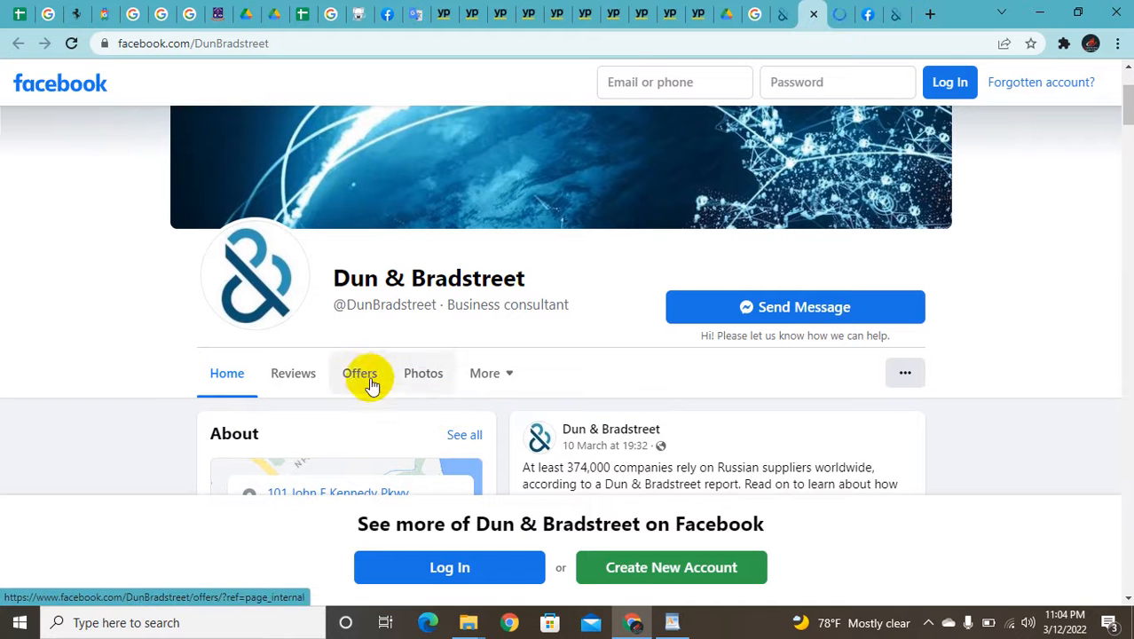
pyautogui.click(479, 373)
pyautogui.click(492, 484)
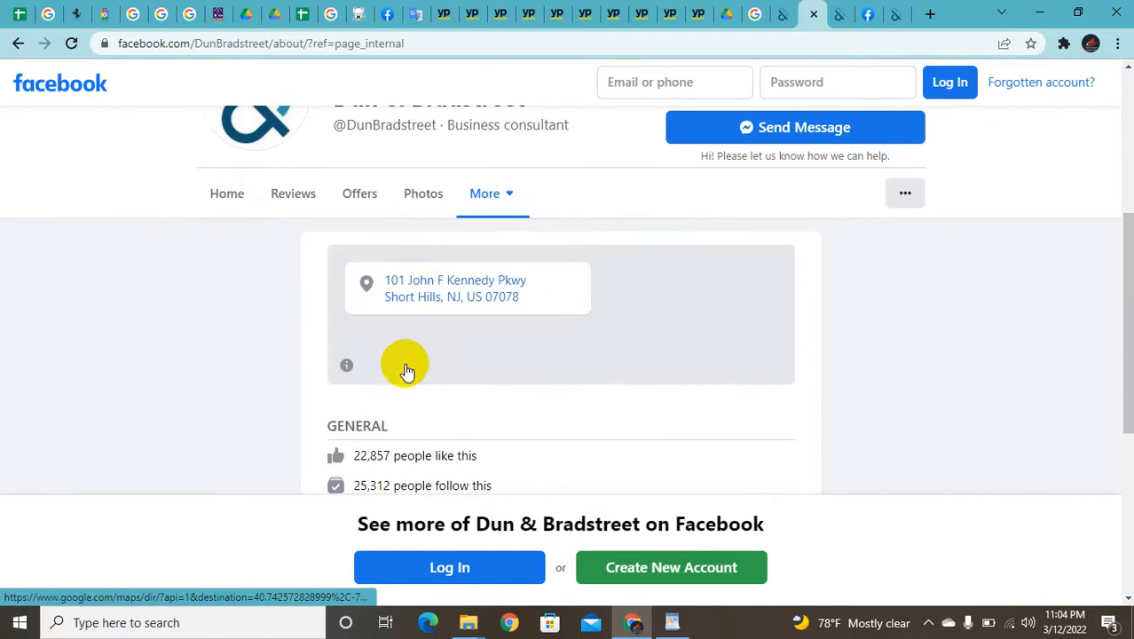
pyautogui.scroll(-3, 405, 370)
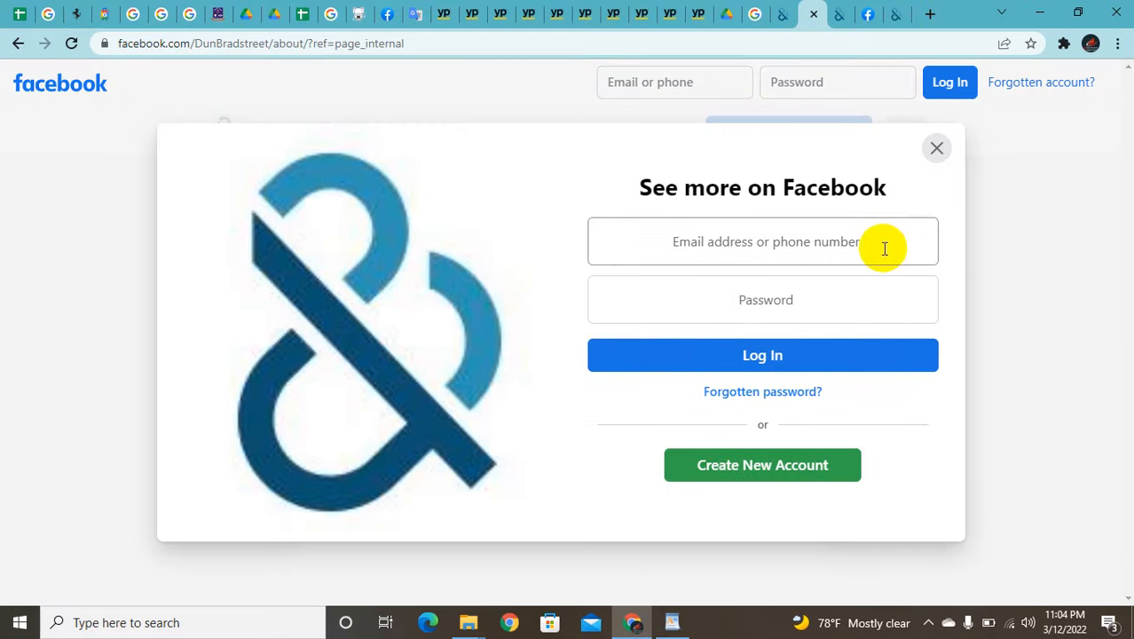
pyautogui.click(935, 149)
pyautogui.scroll(-1, 620, 353)
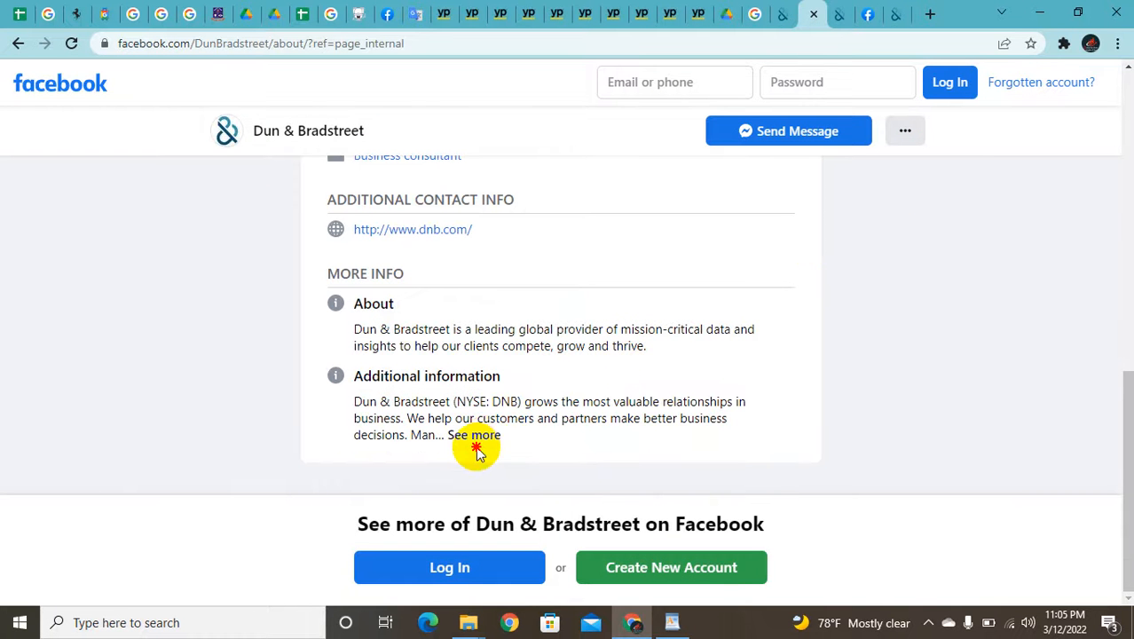
pyautogui.click(475, 436)
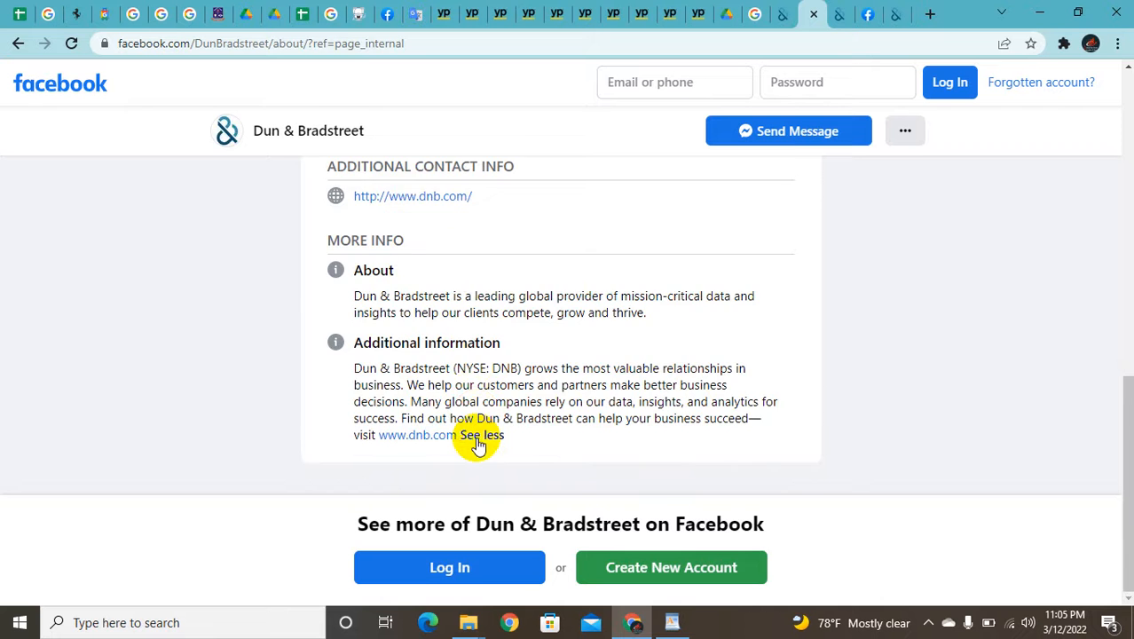
pyautogui.scroll(10, 475, 439)
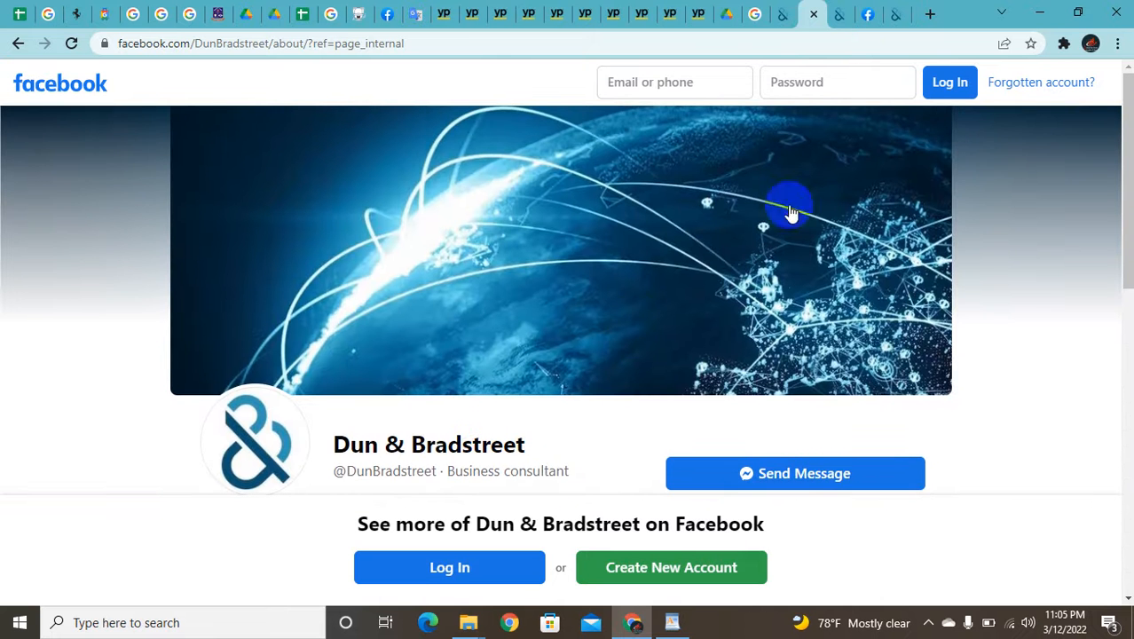
# Look over the dnb.com homepage and the Business consultant category page for contact information, and close both pages.
pyautogui.click(839, 13)
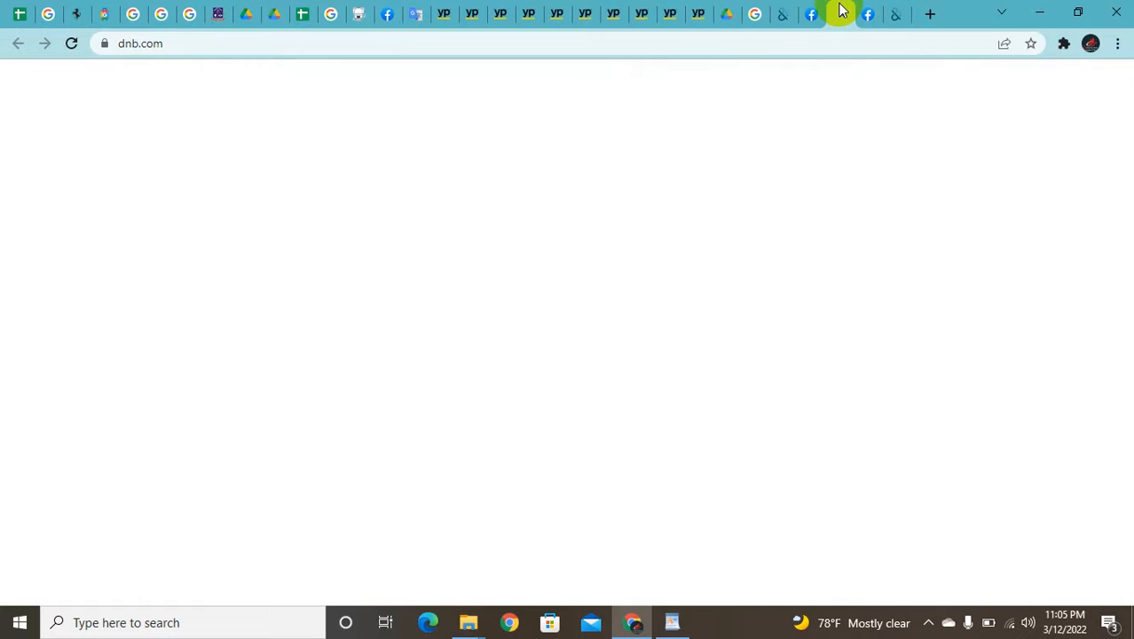
pyautogui.click(709, 326)
pyautogui.scroll(-4, 633, 352)
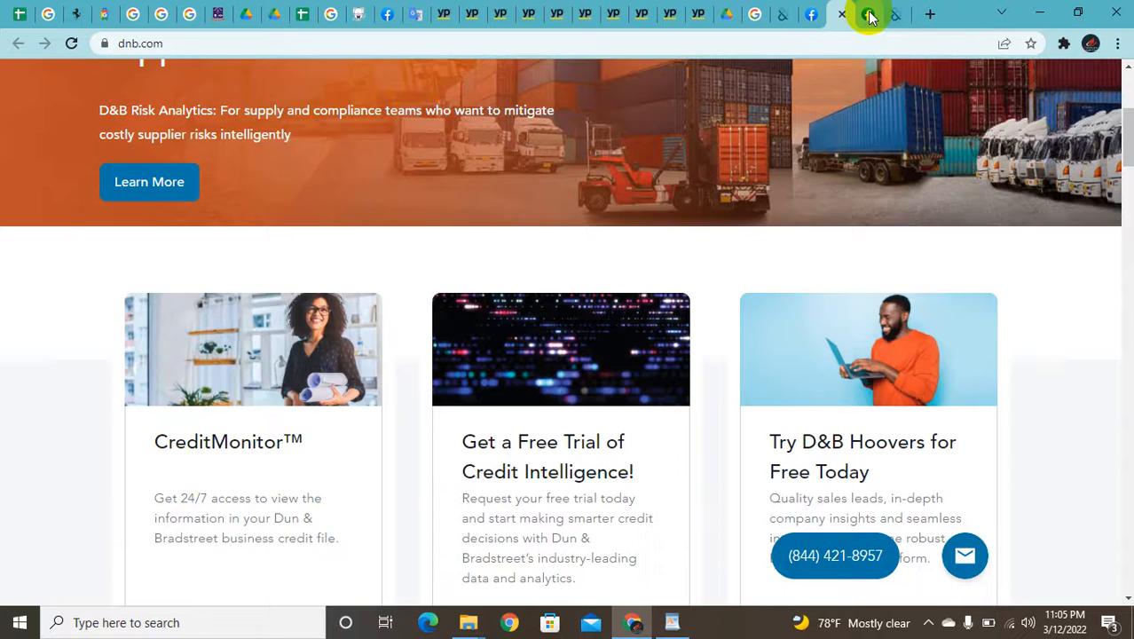
pyautogui.click(869, 15)
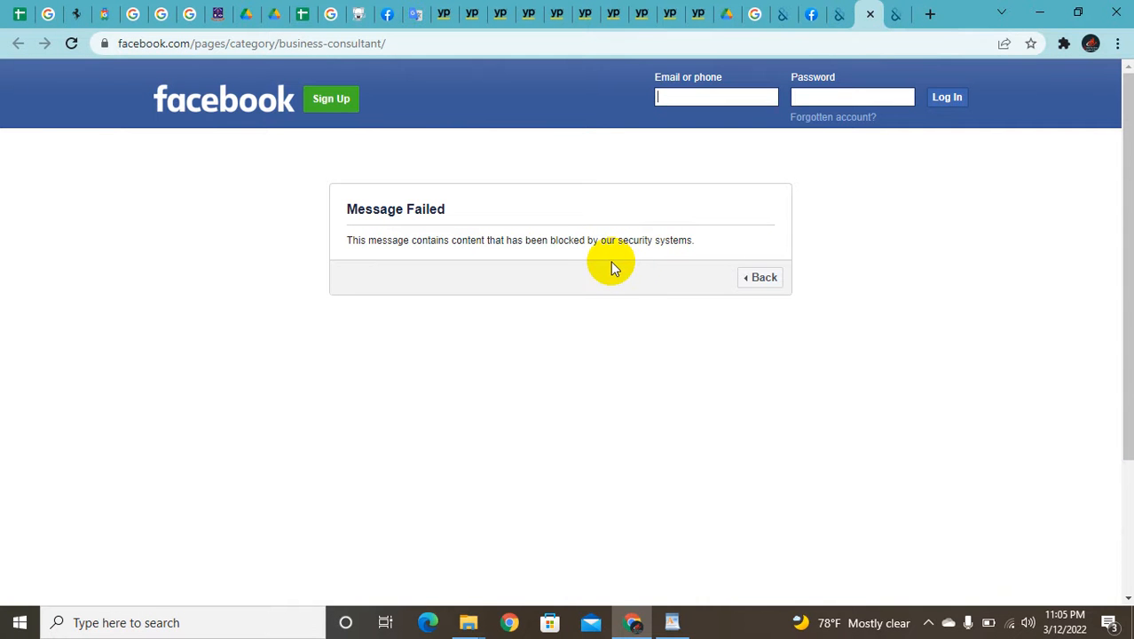
pyautogui.click(868, 15)
pyautogui.click(841, 15)
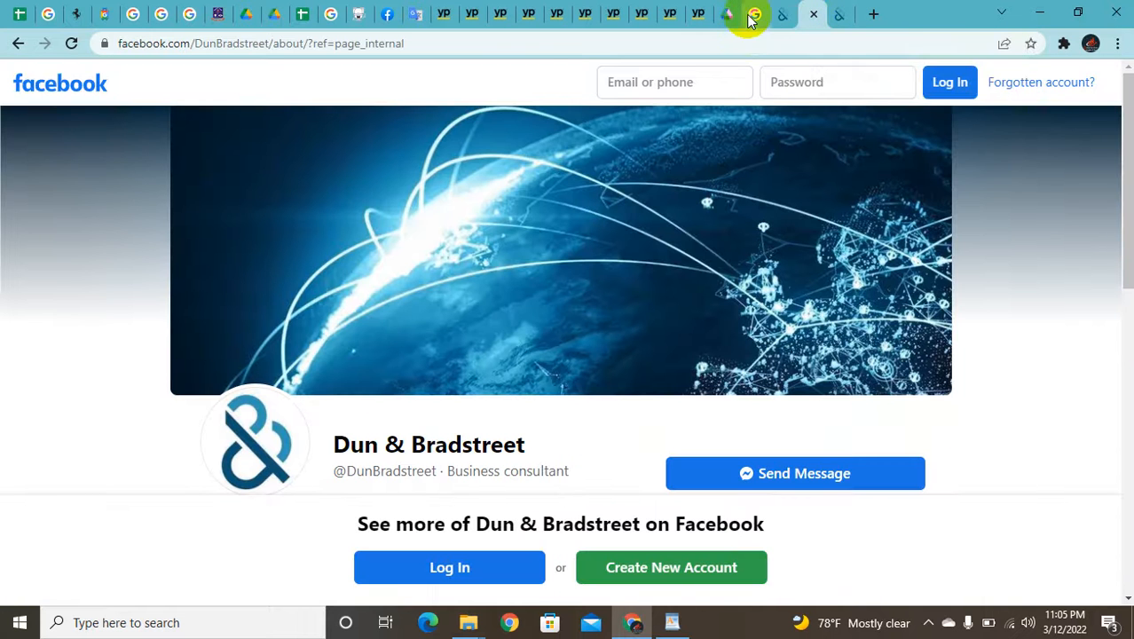
# Return to the new project 01 spreadsheet and copy the company name Ardowork Corporation from cell A3.
pyautogui.click(303, 13)
pyautogui.click(212, 232)
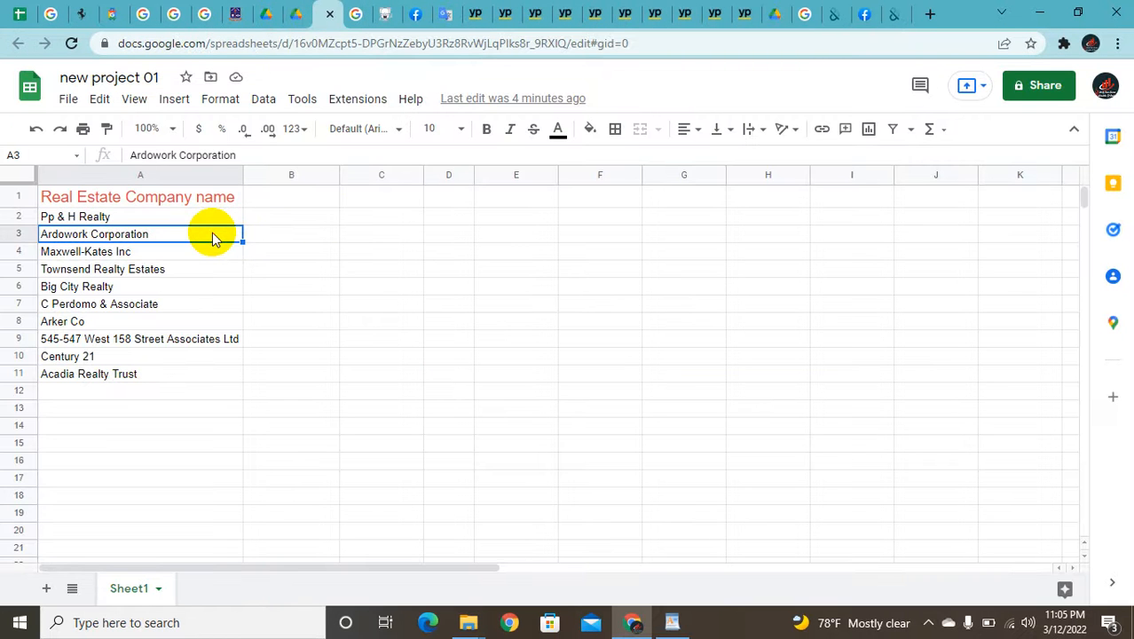
pyautogui.doubleClick(212, 232)
pyautogui.hotkey('ctrl', 'c')
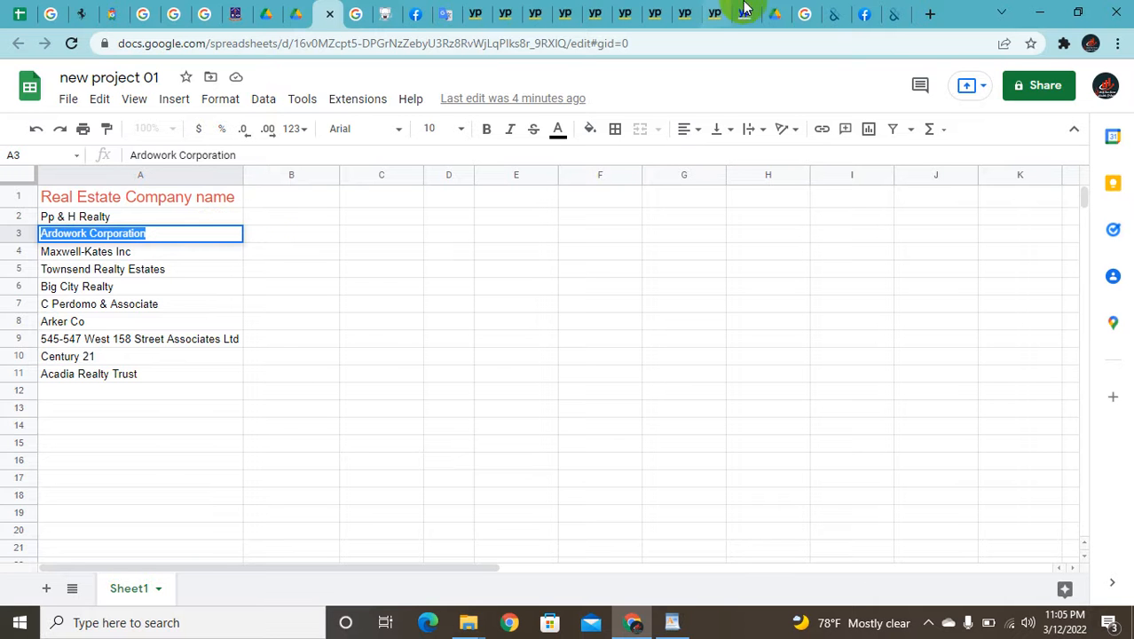
# Replace the Pp & H Realty query on the Google results page with the copied name and search for Ardowork Corporation.
pyautogui.click(809, 14)
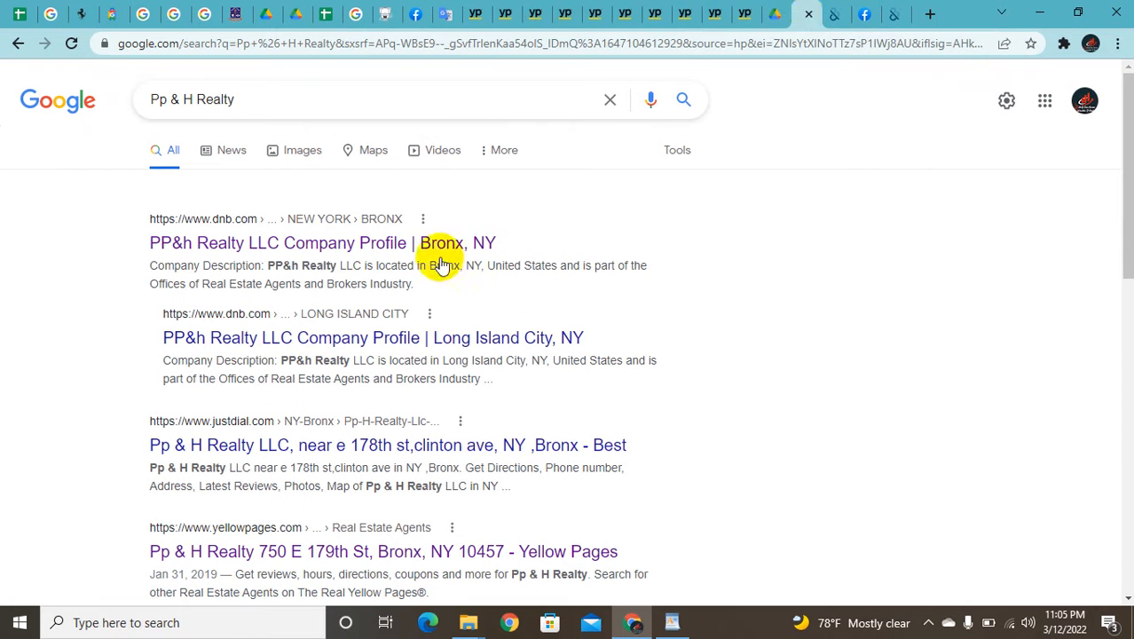
pyautogui.click(415, 110)
pyautogui.tripleClick(413, 105)
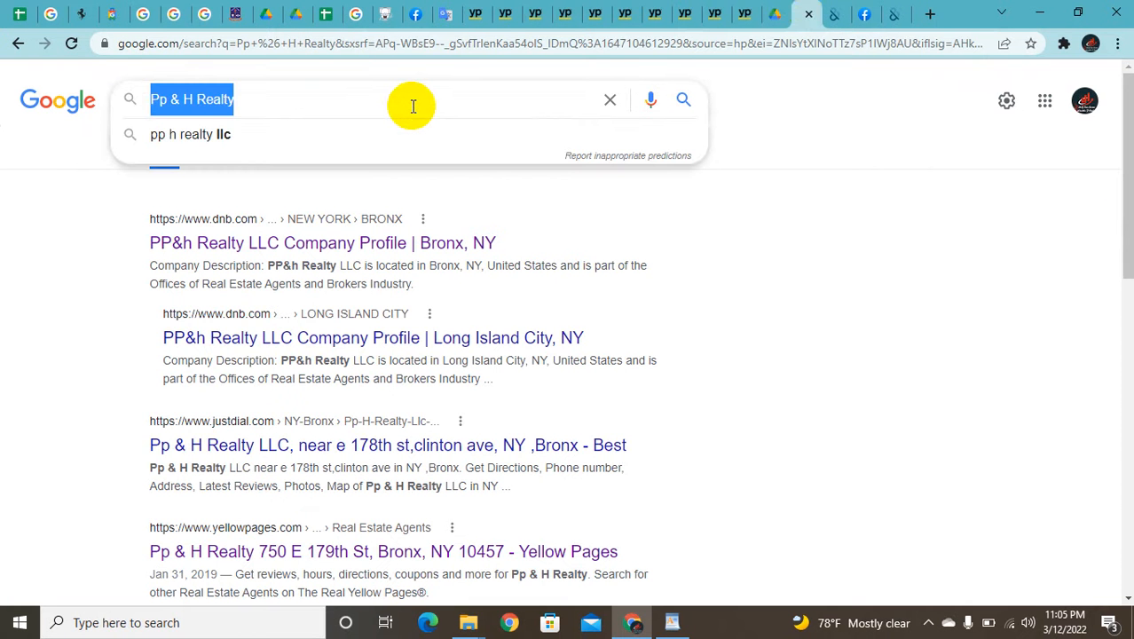
pyautogui.press('BackSpace')
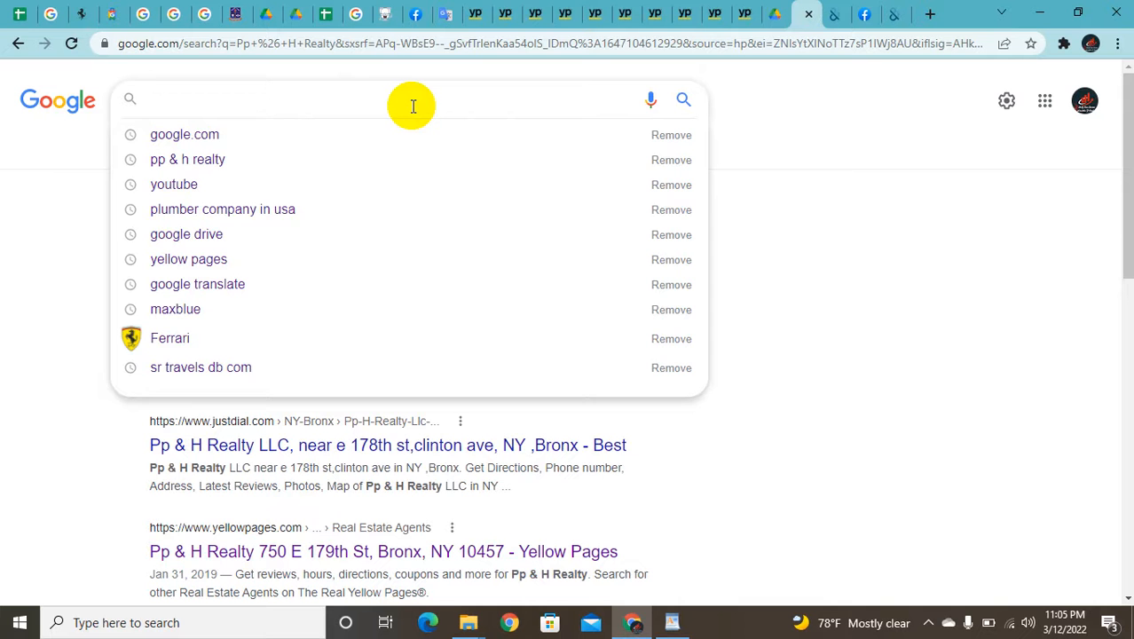
pyautogui.hotkey('ctrl', 'v')
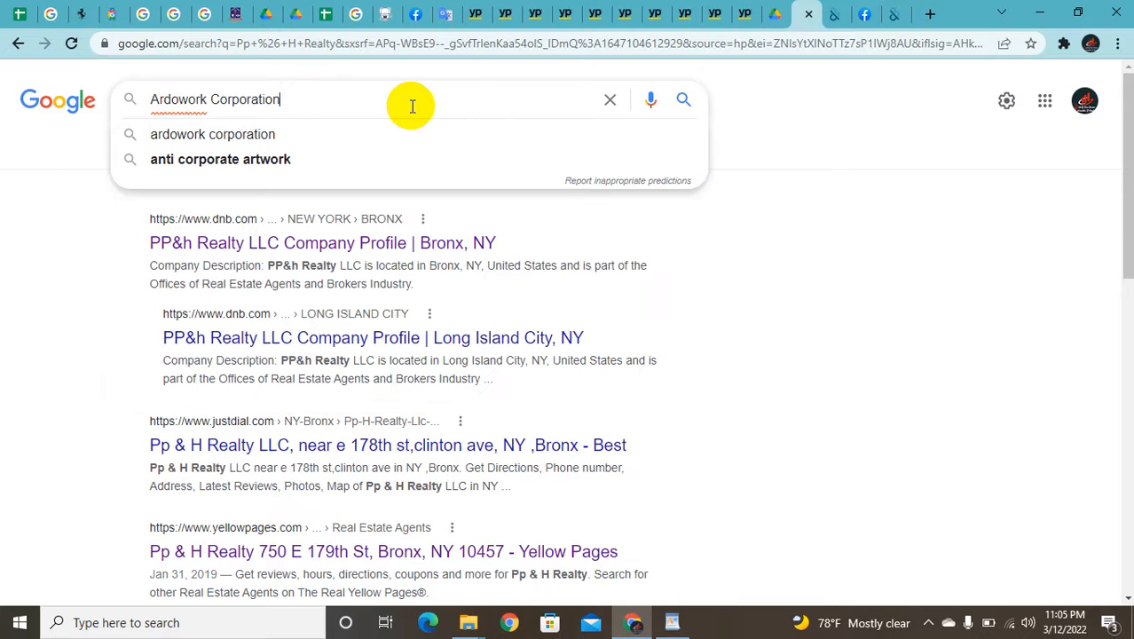
pyautogui.press('Return')
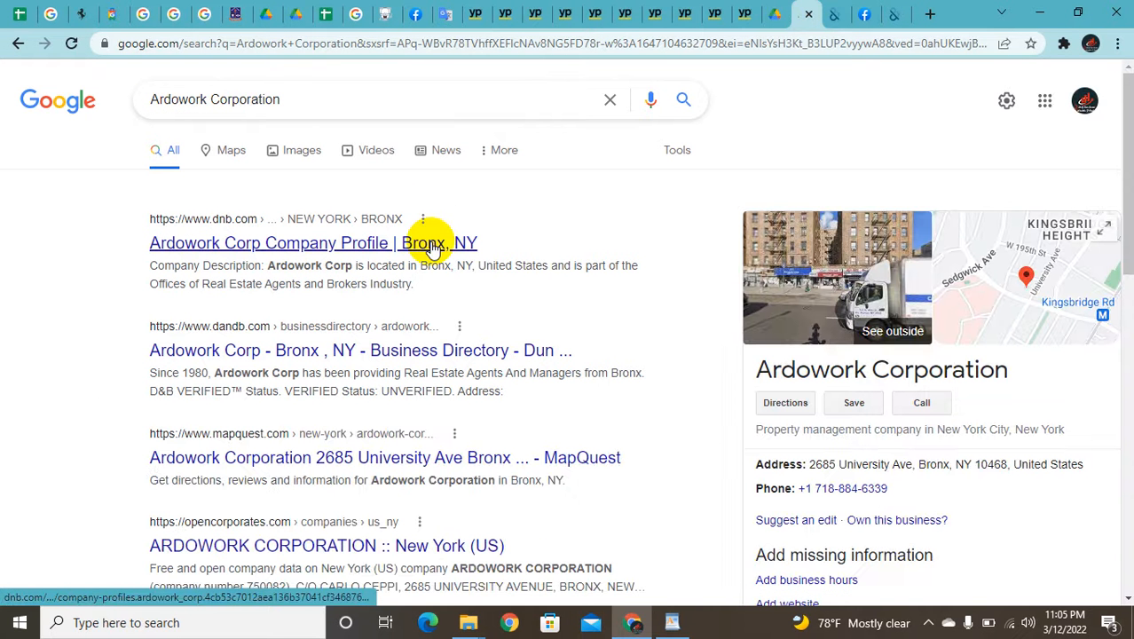
# Review the Ardowork Corporation search results and open the dnb.com company profile and the MapQuest listing in new tabs.
pyautogui.scroll(-1, 432, 249)
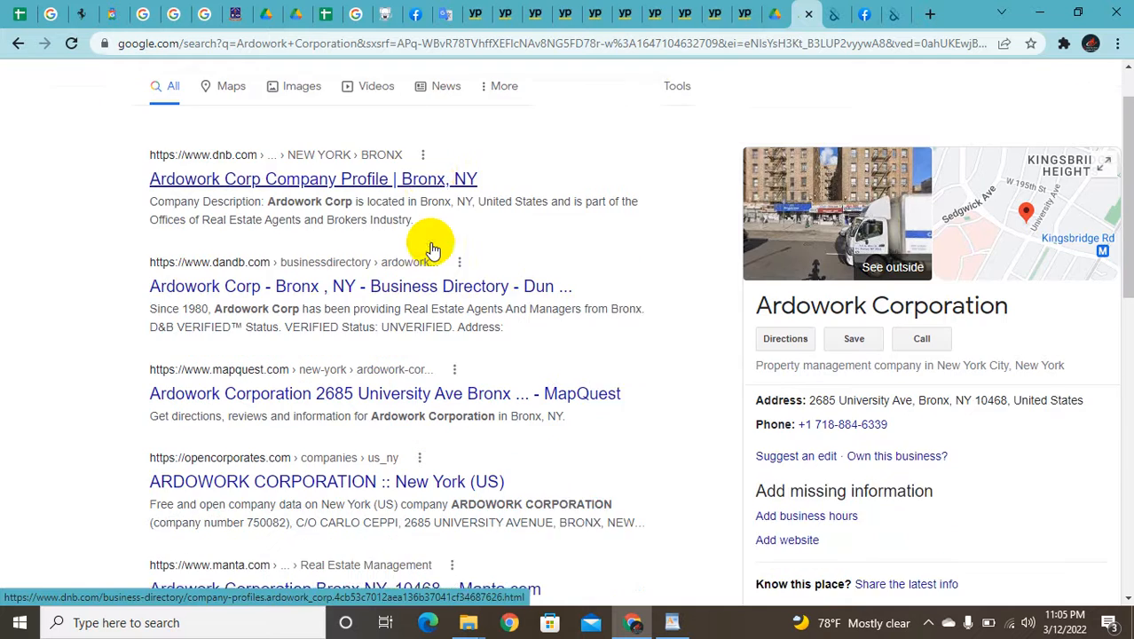
pyautogui.scroll(-1, 432, 251)
pyautogui.scroll(-3, 432, 253)
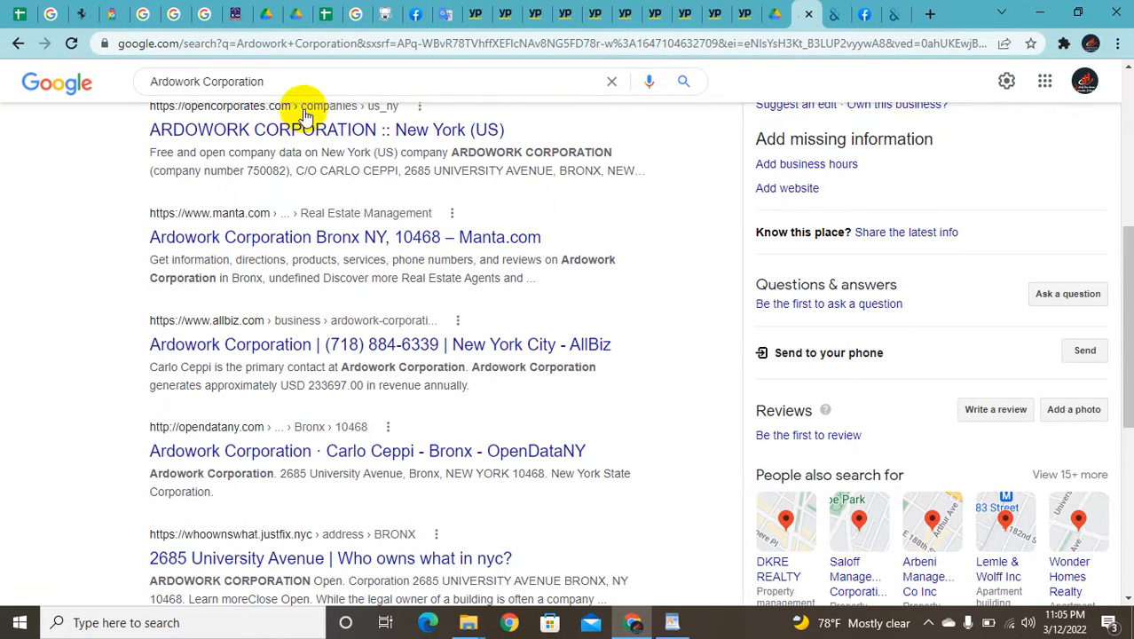
pyautogui.scroll(-2, 315, 254)
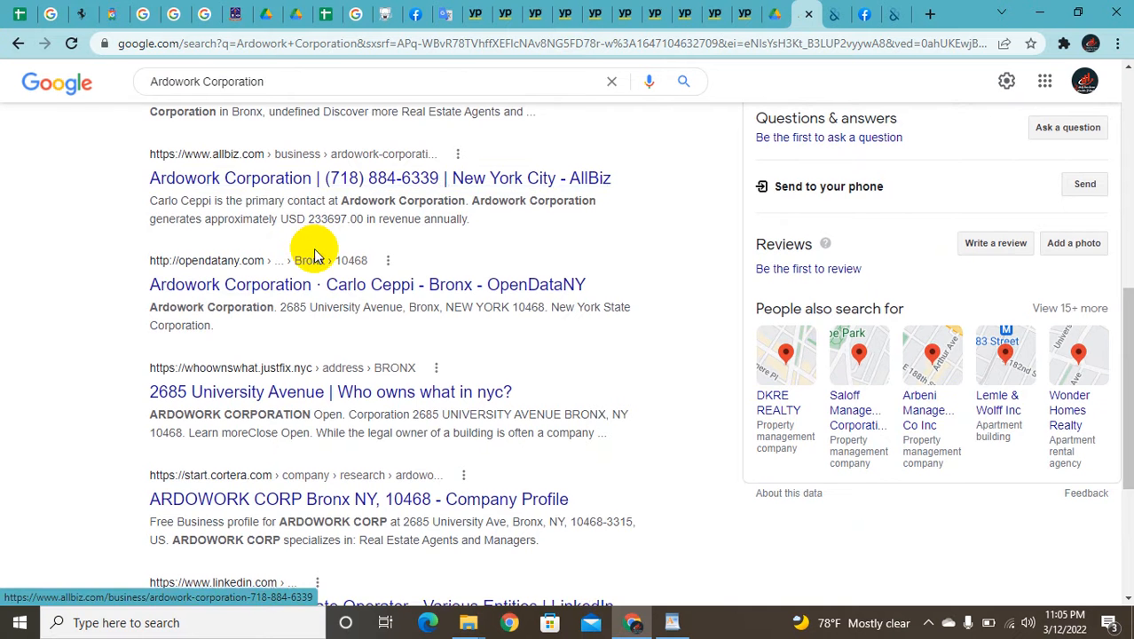
pyautogui.scroll(-1, 315, 254)
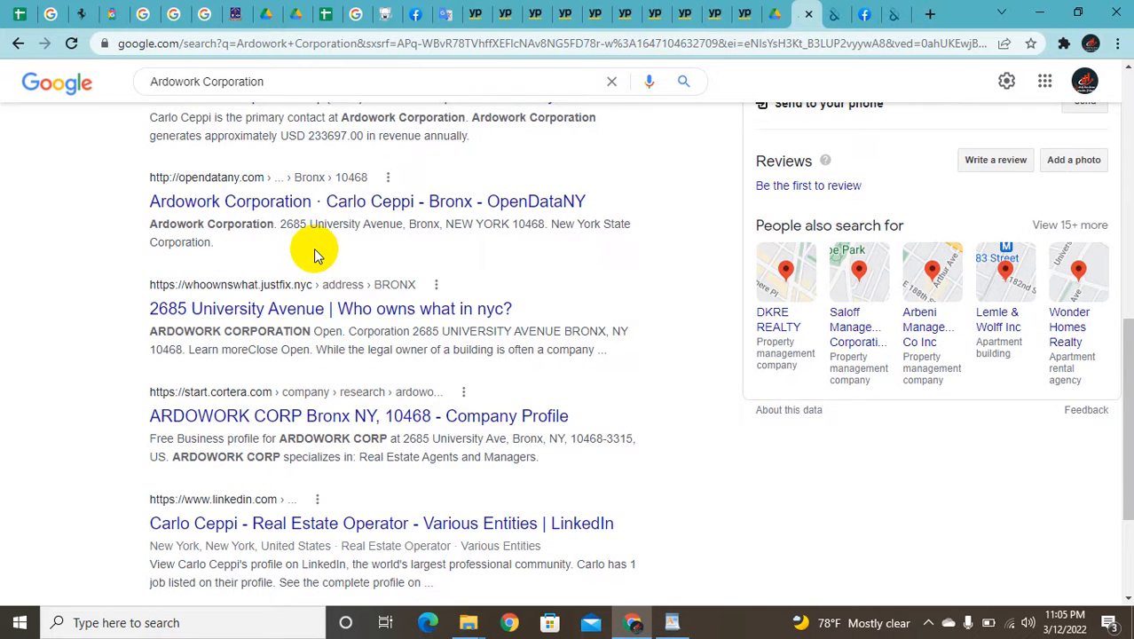
pyautogui.scroll(-2, 316, 255)
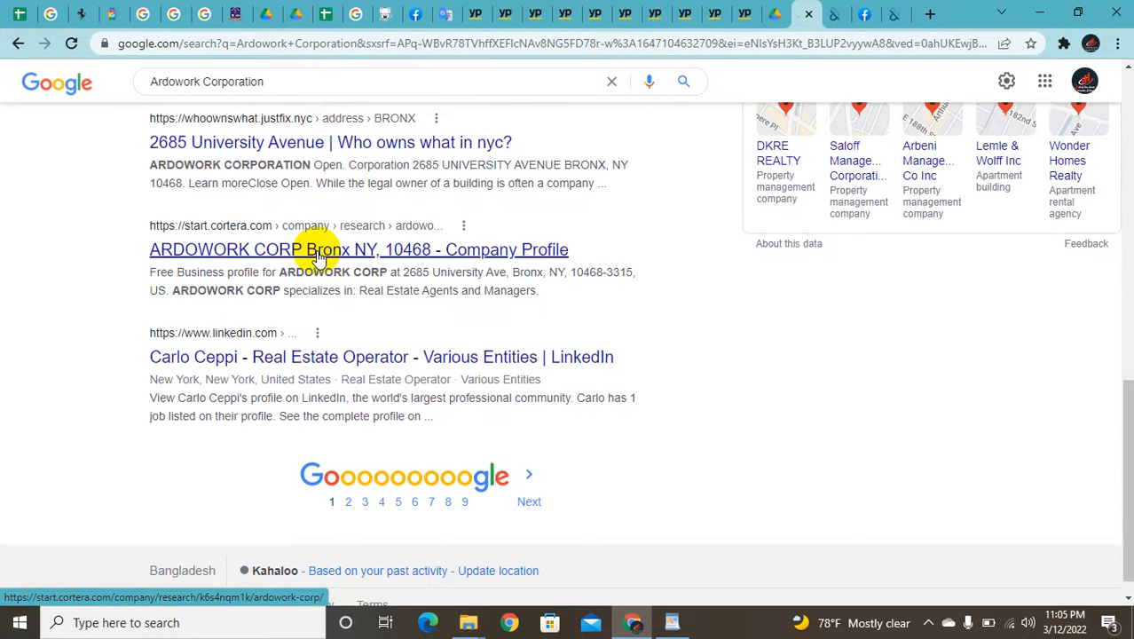
pyautogui.scroll(9, 321, 254)
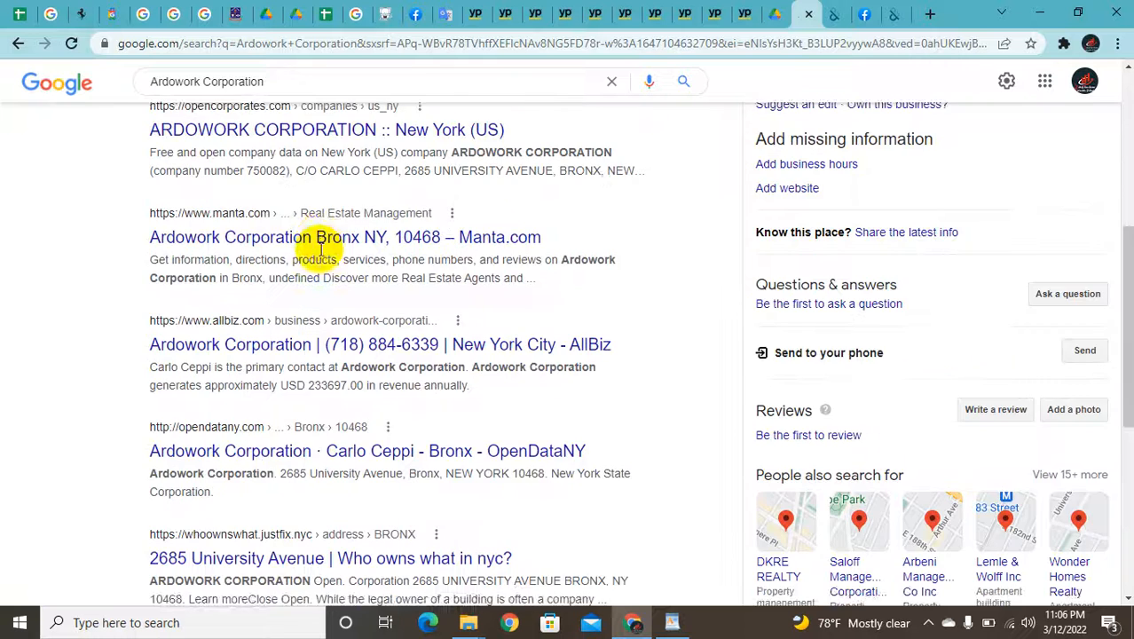
pyautogui.rightClick(323, 253)
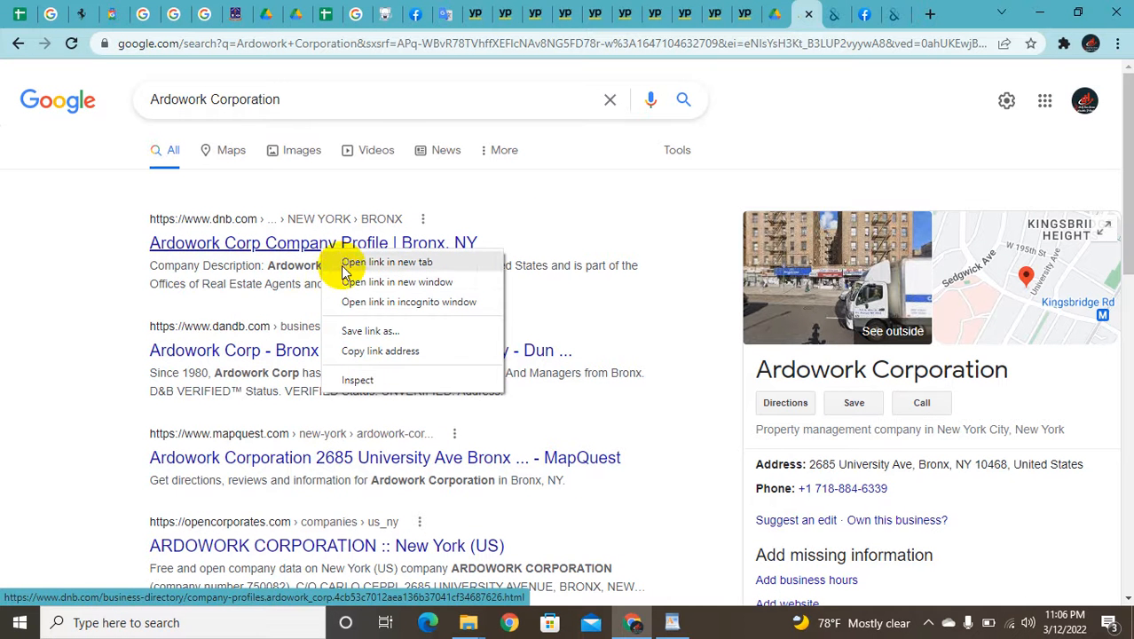
pyautogui.click(340, 264)
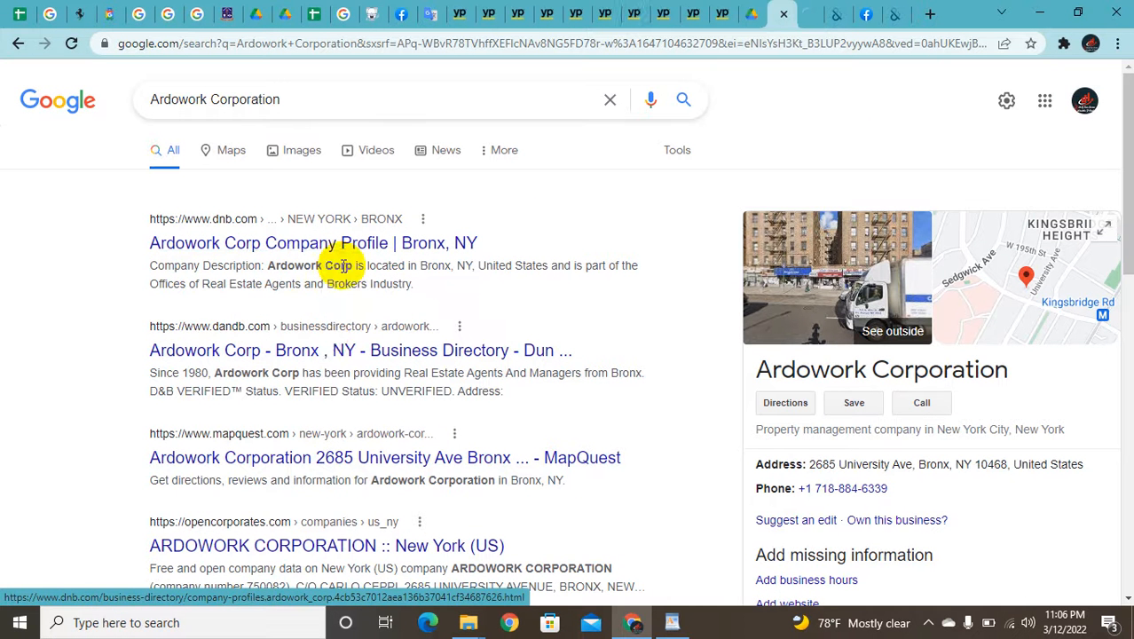
pyautogui.rightClick(300, 461)
pyautogui.click(312, 475)
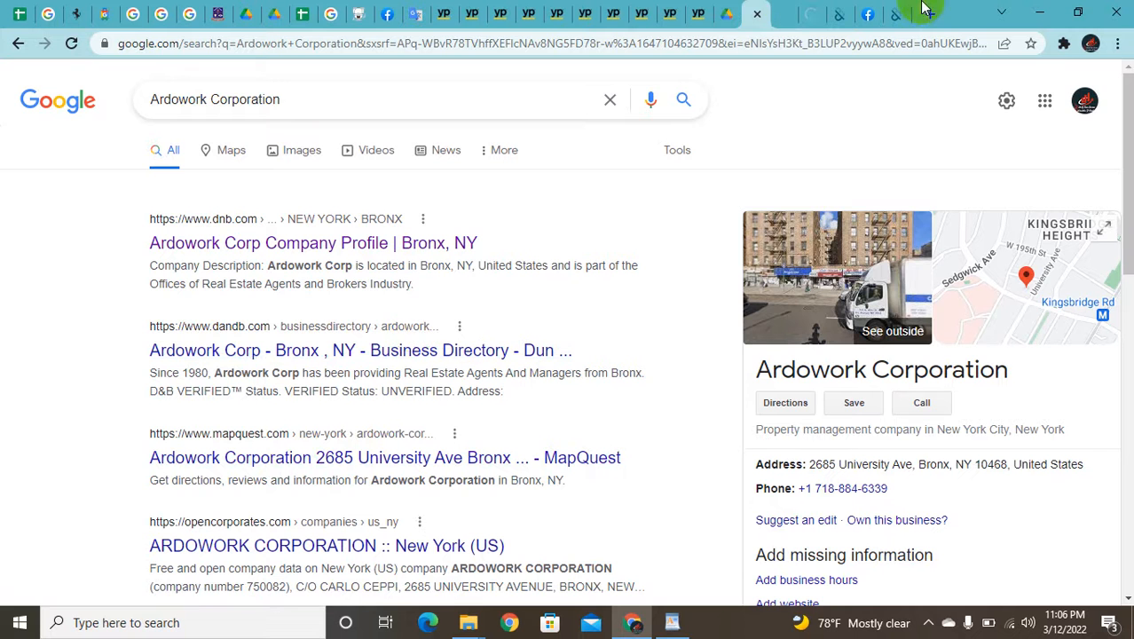
# Check Ardowork's dnb.com profile and MapQuest listing, including its additional options, for contact information, and return to the company spreadsheet.
pyautogui.click(770, 25)
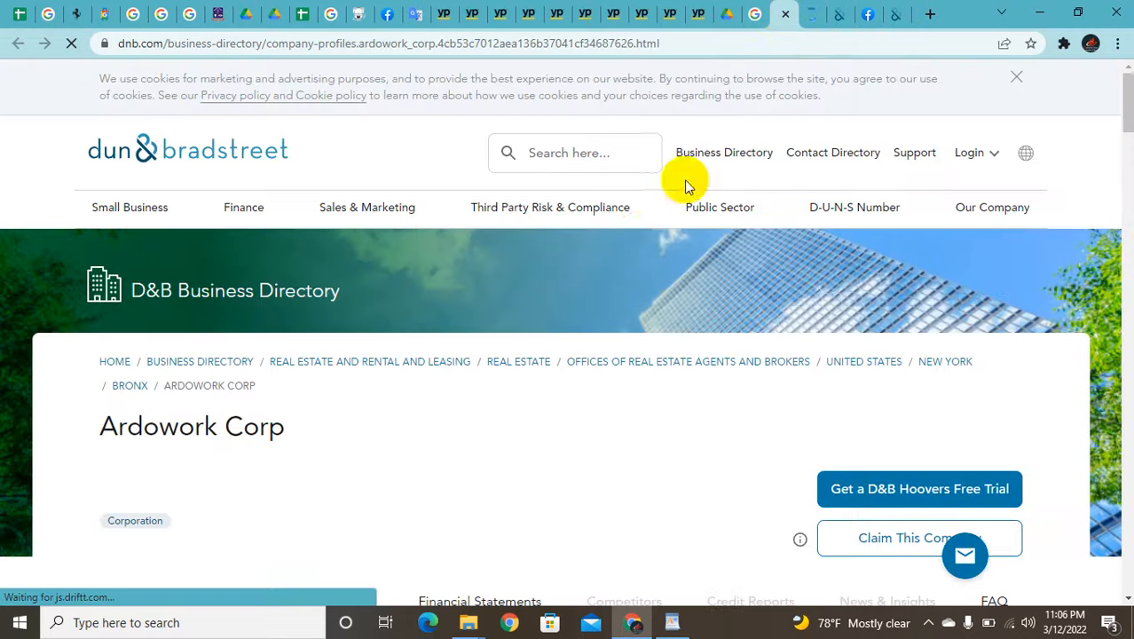
pyautogui.click(815, 15)
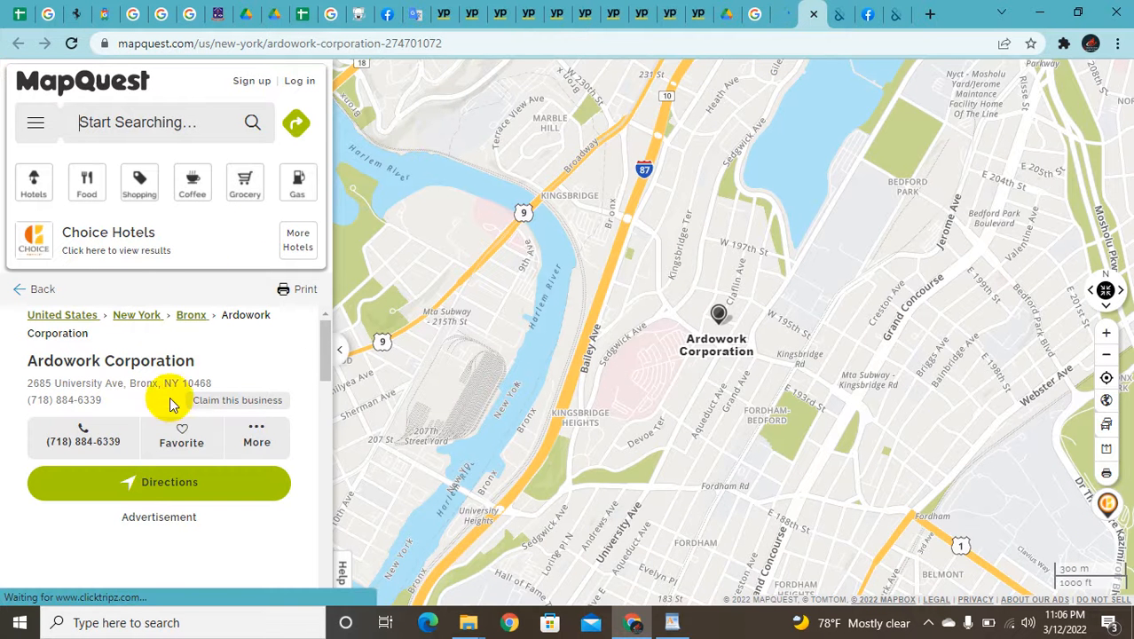
pyautogui.scroll(-1, 177, 410)
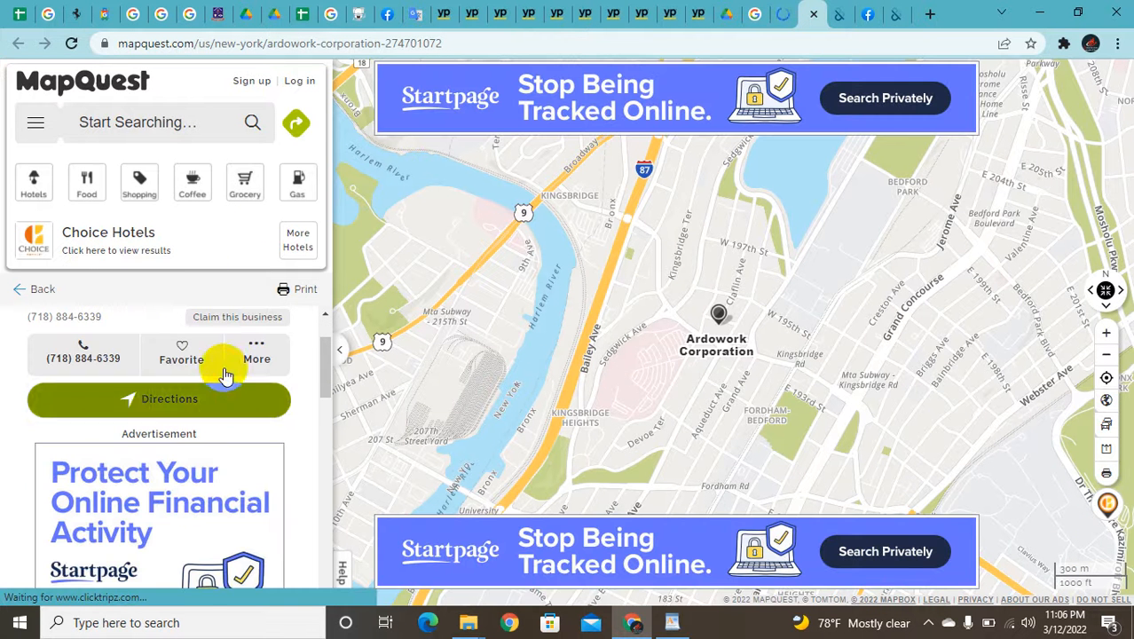
pyautogui.click(255, 353)
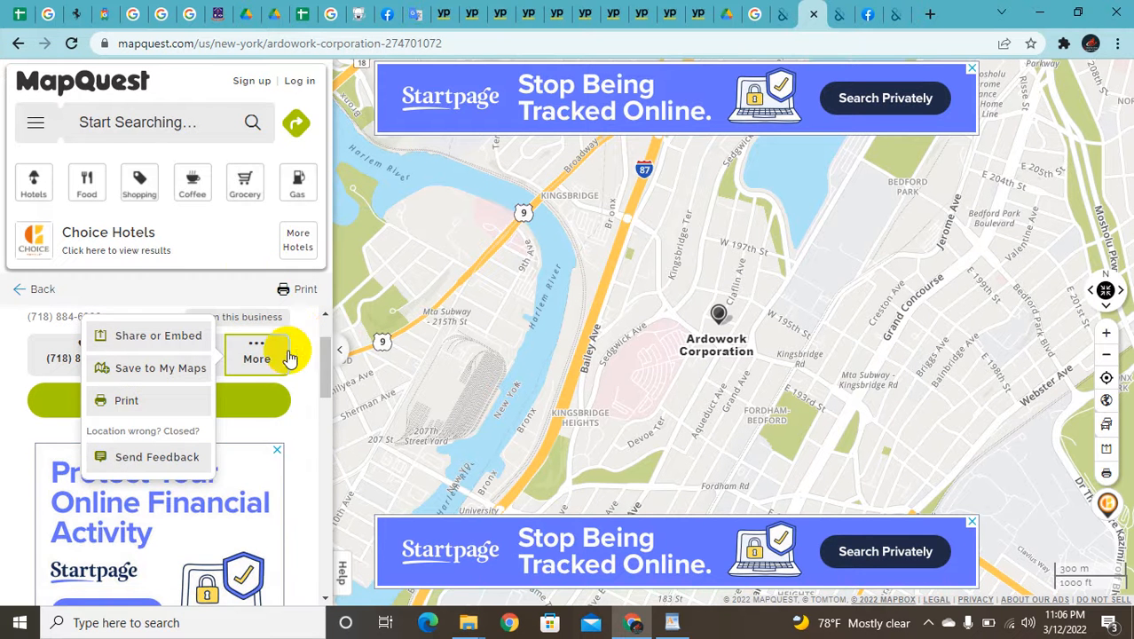
pyautogui.scroll(-6, 278, 379)
pyautogui.scroll(-2, 271, 398)
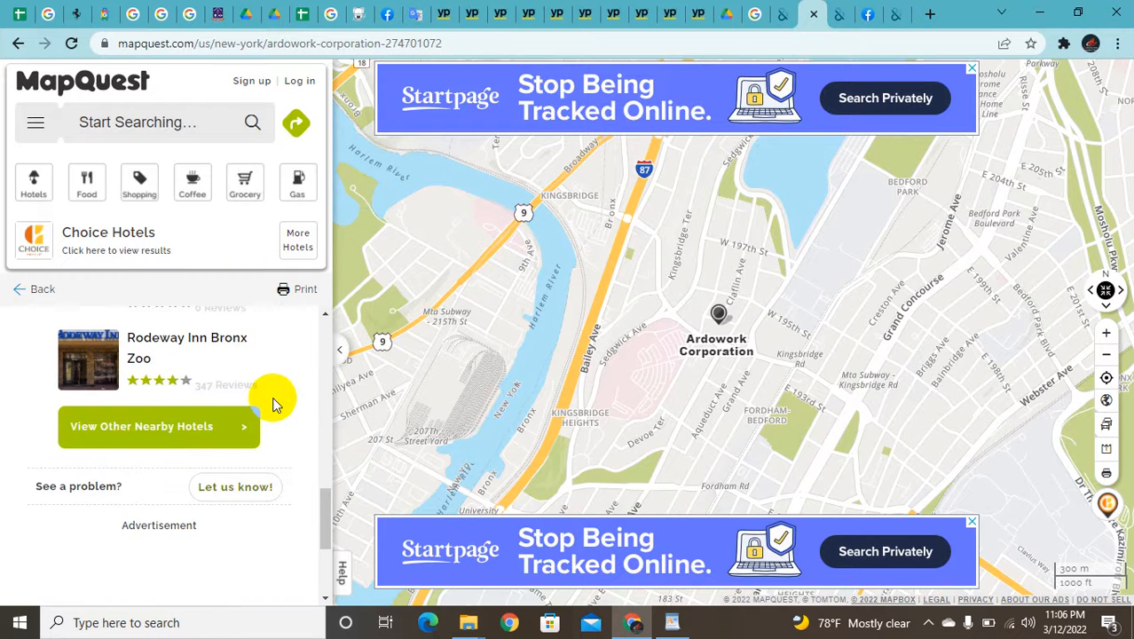
pyautogui.scroll(3, 268, 395)
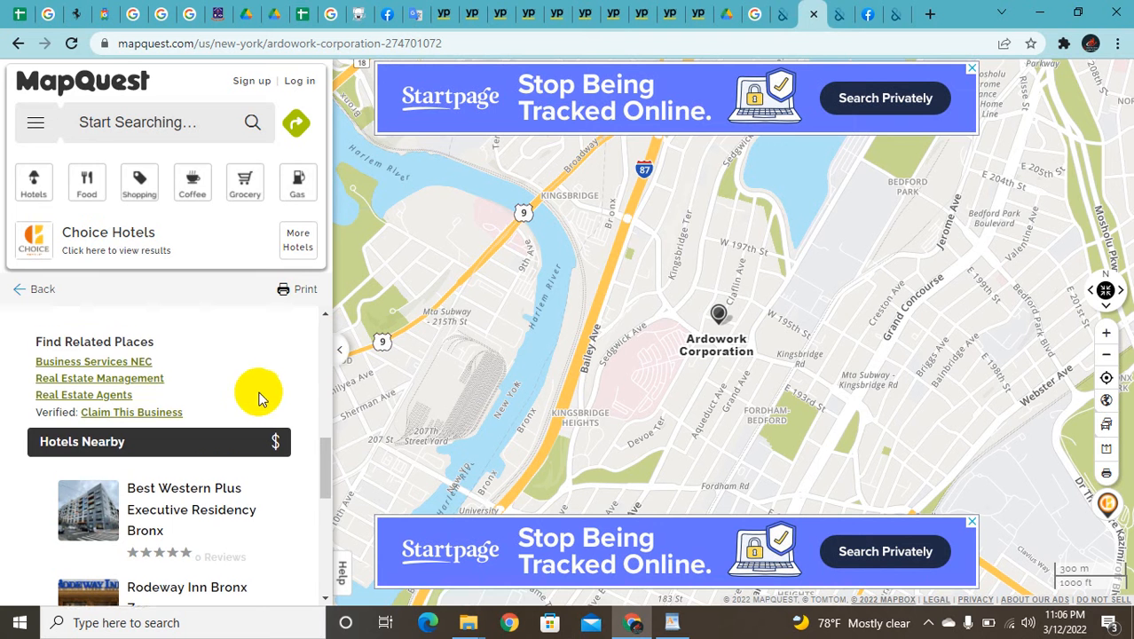
pyautogui.scroll(-1, 261, 398)
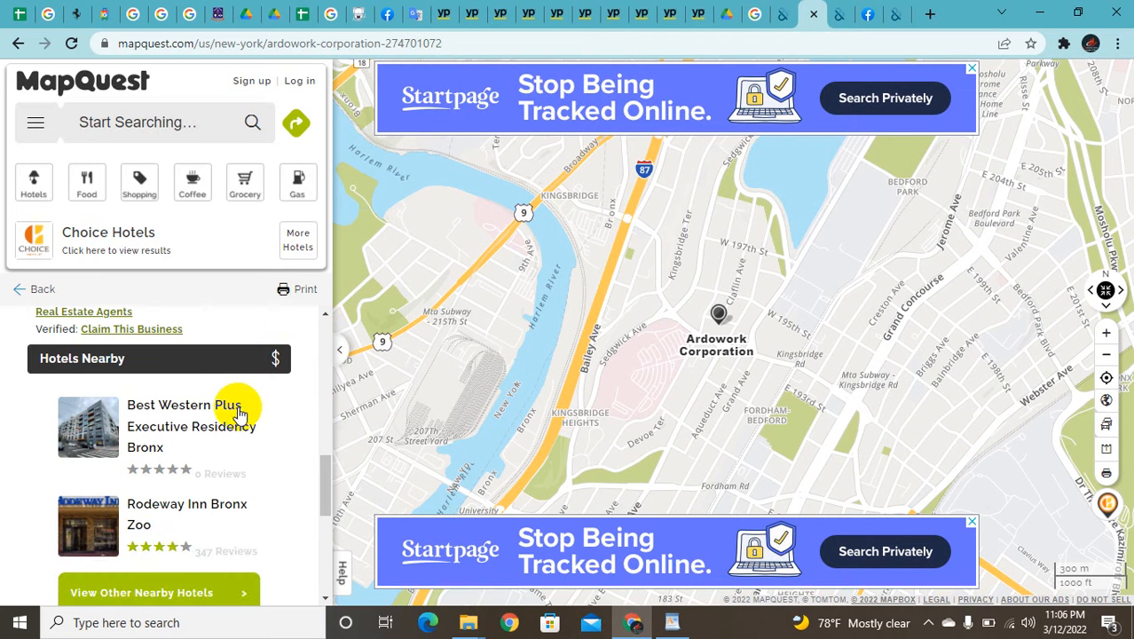
pyautogui.scroll(10, 177, 382)
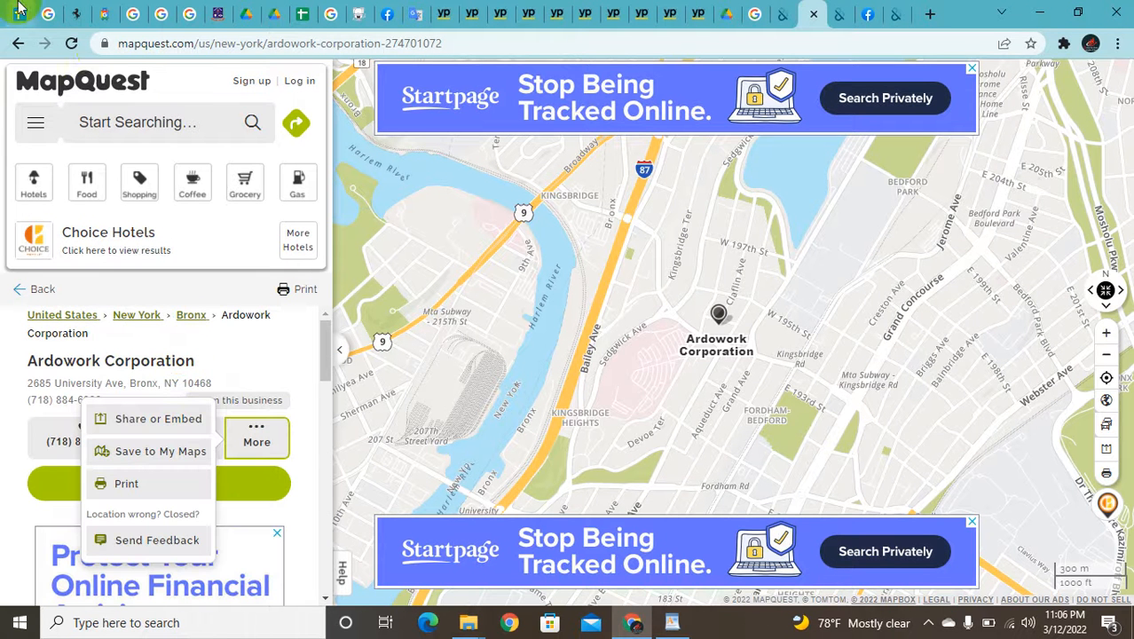
pyautogui.click(296, 13)
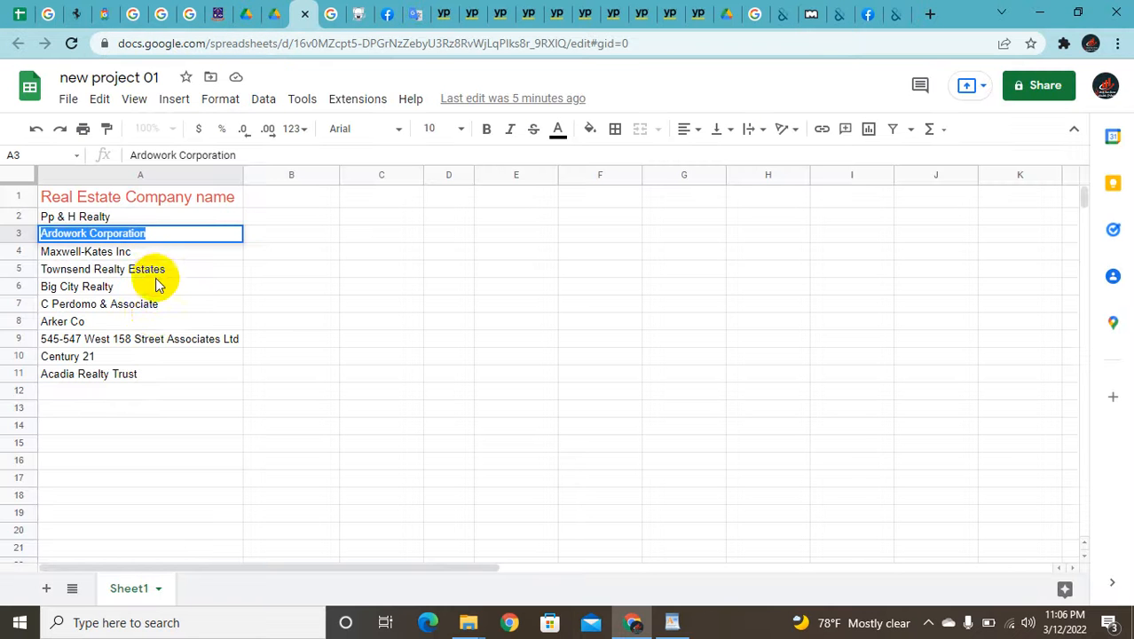
# Copy the company name Acadia Realty Trust from cell A11.
pyautogui.doubleClick(143, 288)
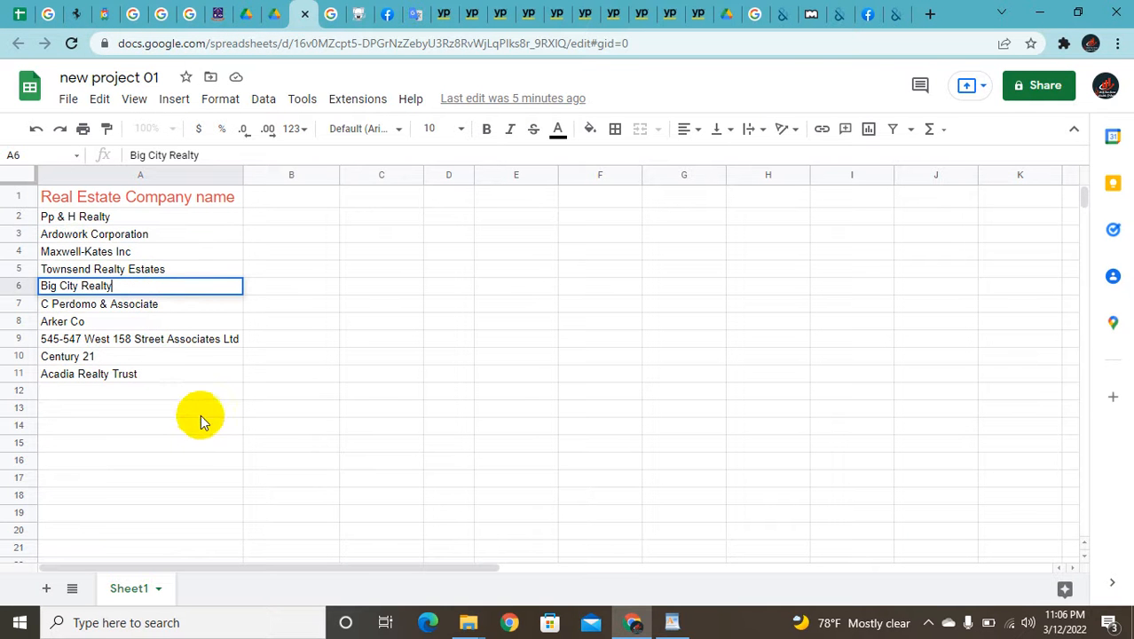
pyautogui.tripleClick(188, 376)
pyautogui.hotkey('ctrl', 'c')
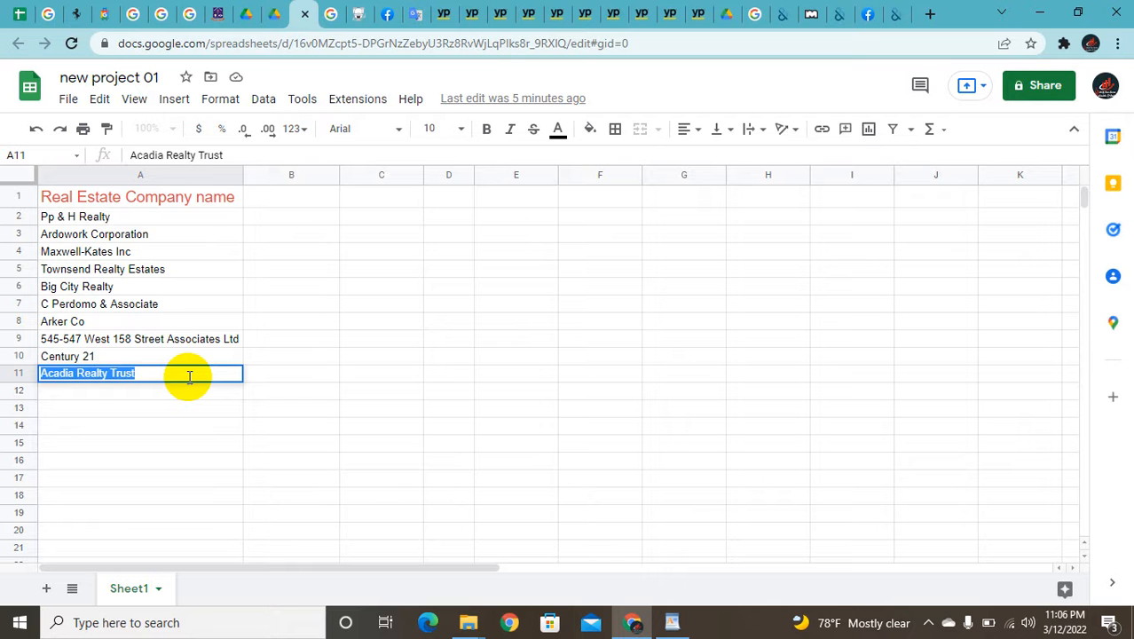
# Replace the Ardowork Corporation query on the Google results page with the copied name and search for Acadia Realty Trust.
pyautogui.click(758, 11)
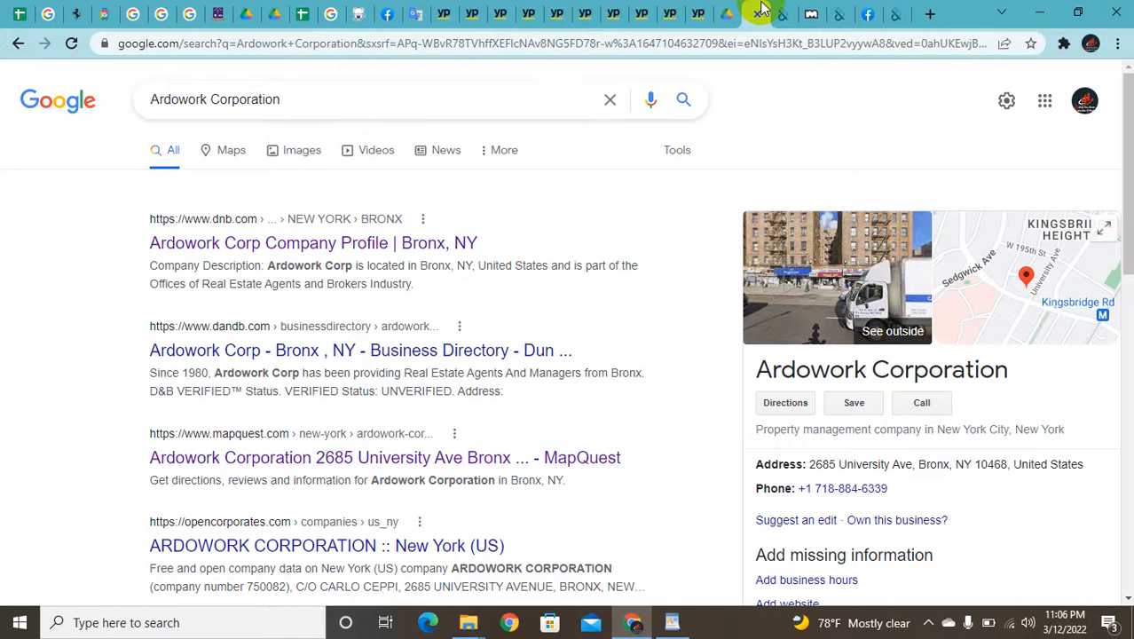
pyautogui.click(603, 101)
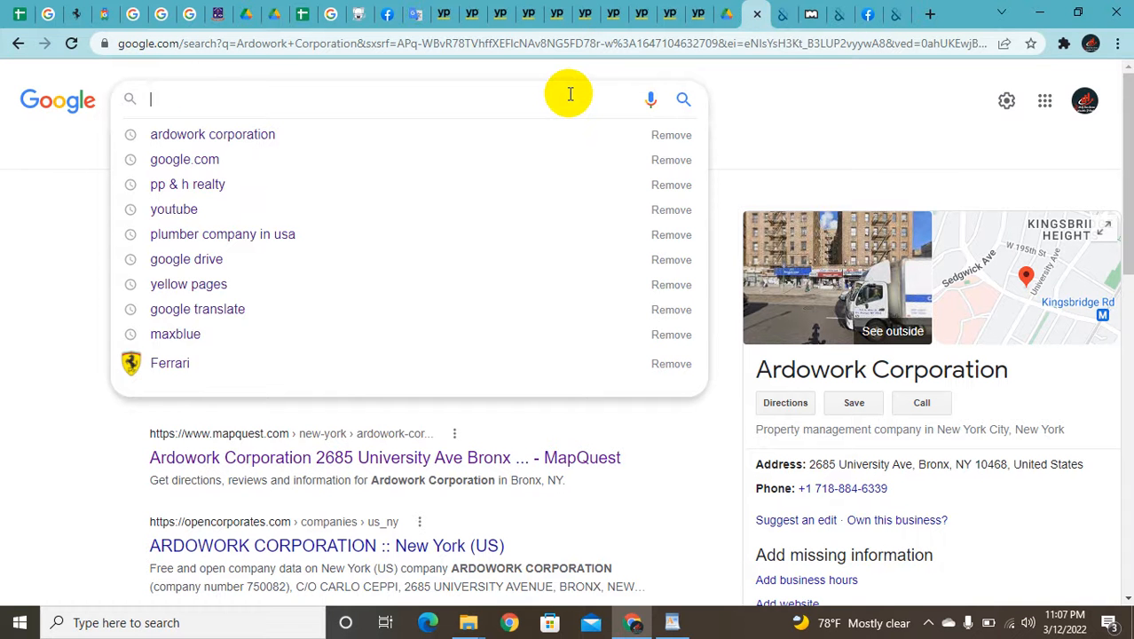
pyautogui.hotkey('ctrl', 'v')
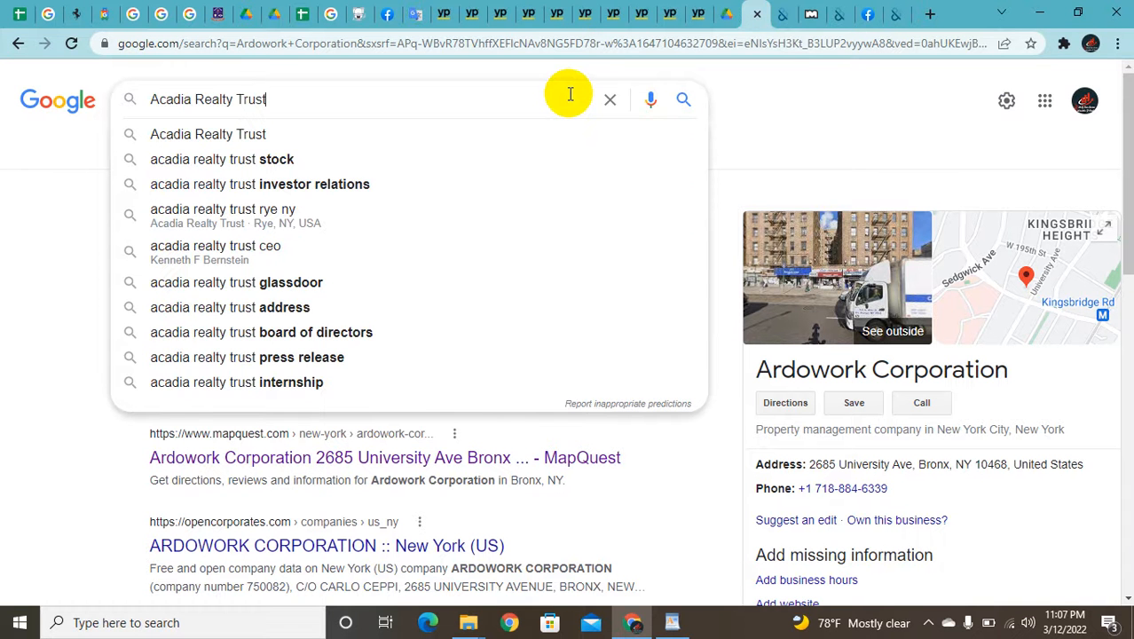
pyautogui.press('Return')
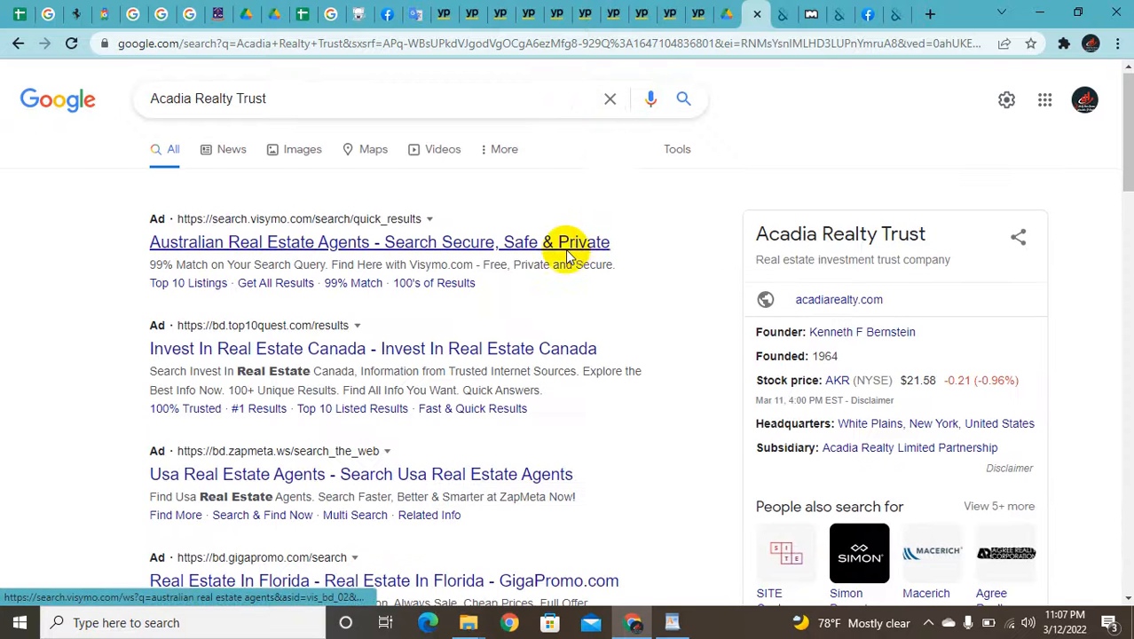
# Open the Acadia Realty Trust home page from the search results in a new tab and switch to it.
pyautogui.scroll(-4, 562, 248)
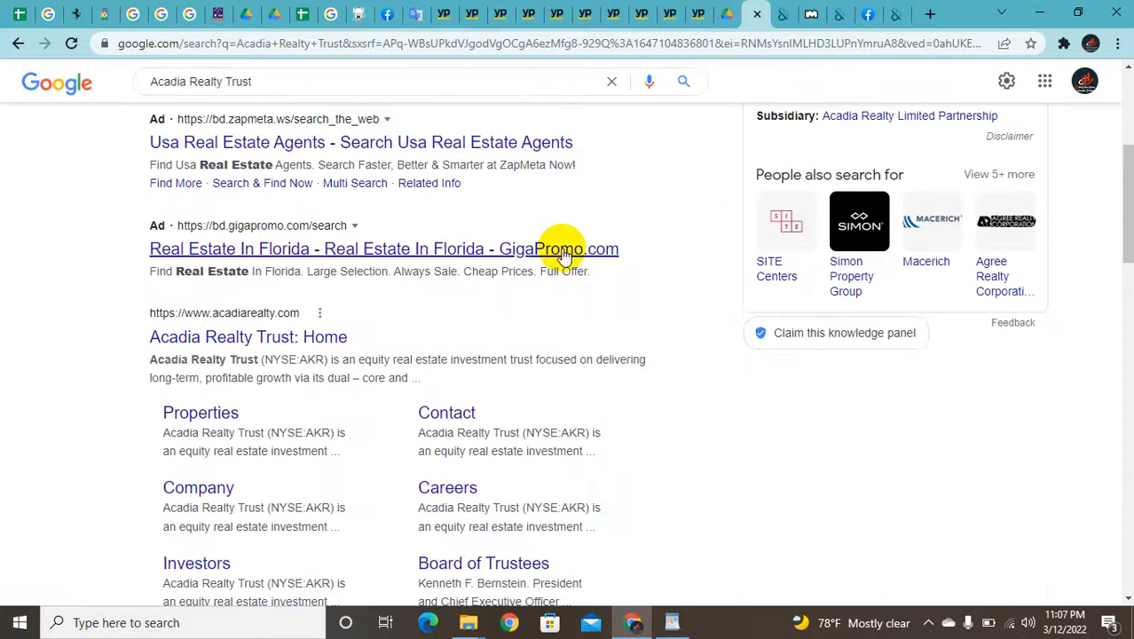
pyautogui.rightClick(294, 330)
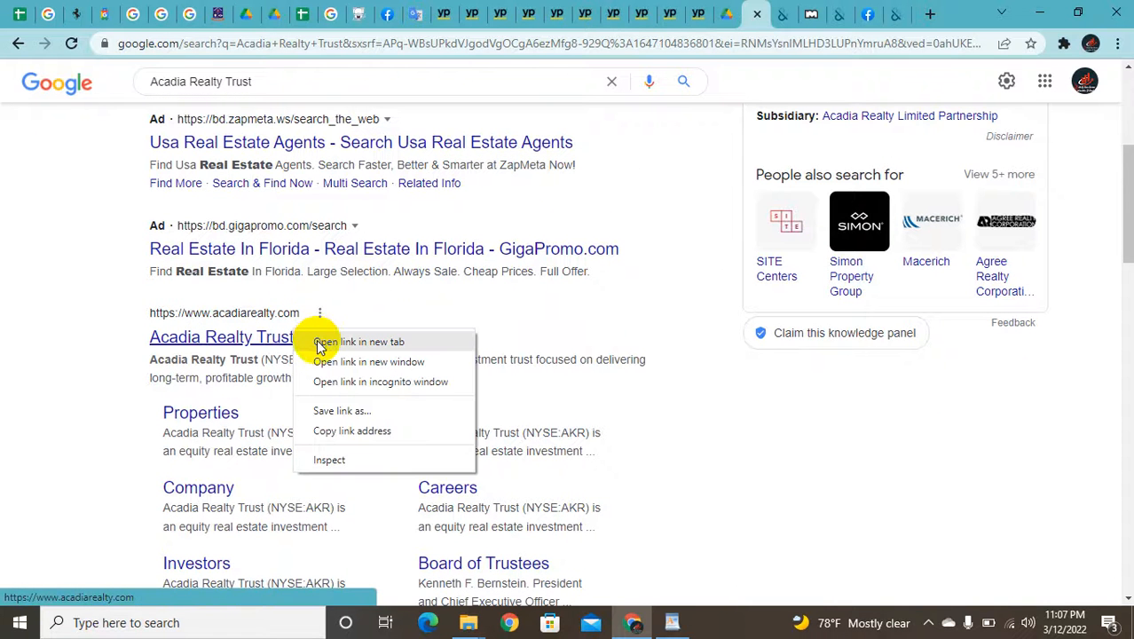
pyautogui.click(317, 341)
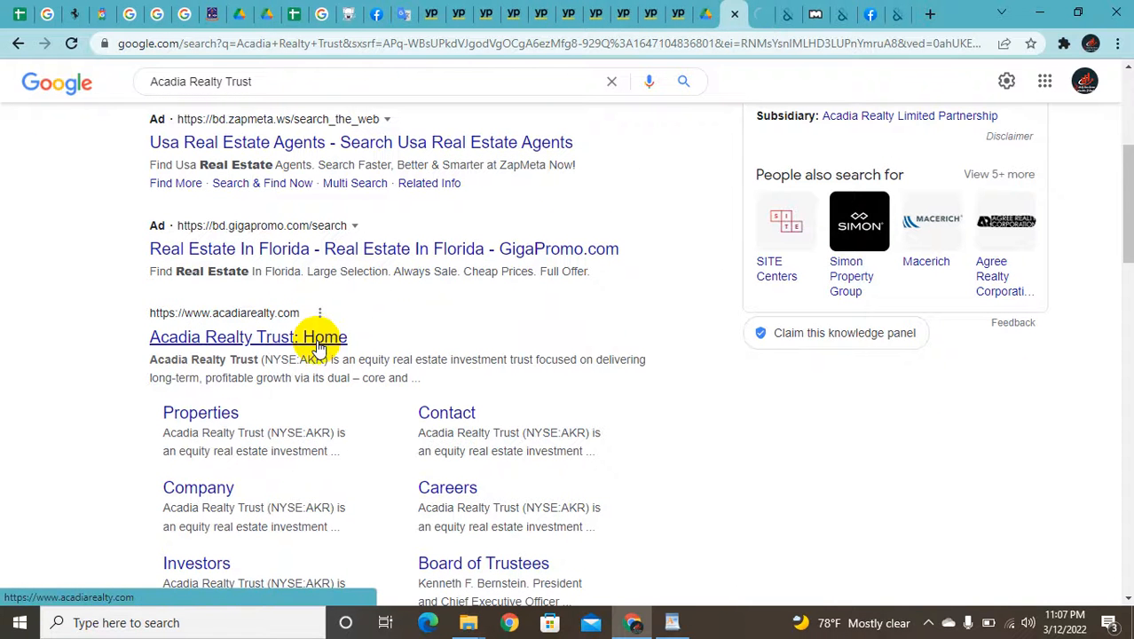
pyautogui.click(764, 14)
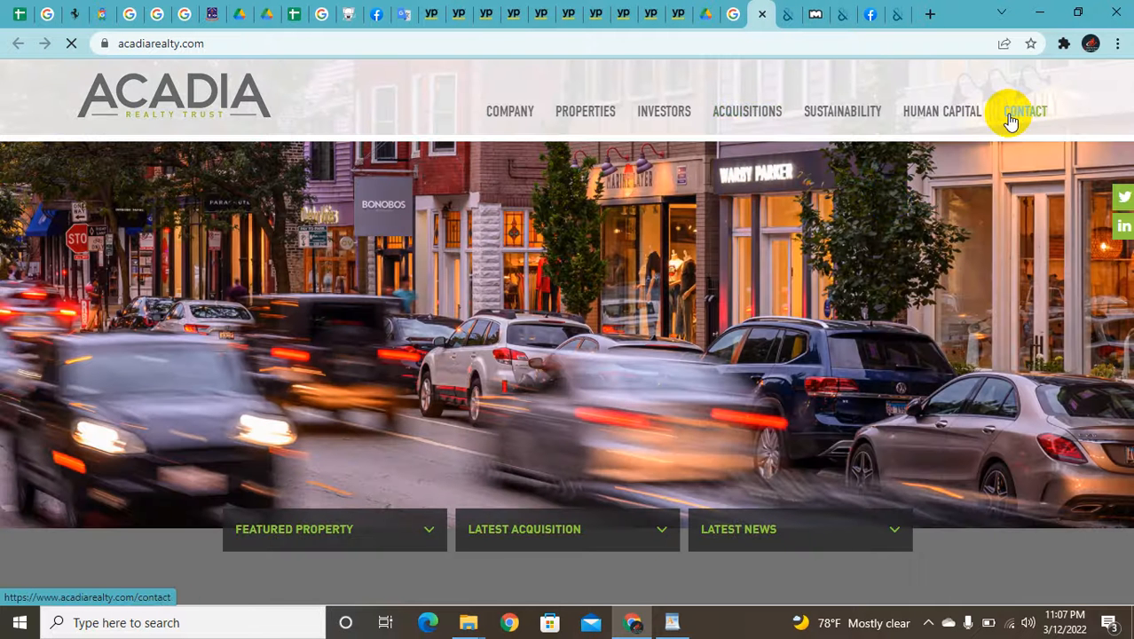
# Check the contact page of the Acadia website for contact details and return to the new project 01 spreadsheet.
pyautogui.click(1010, 117)
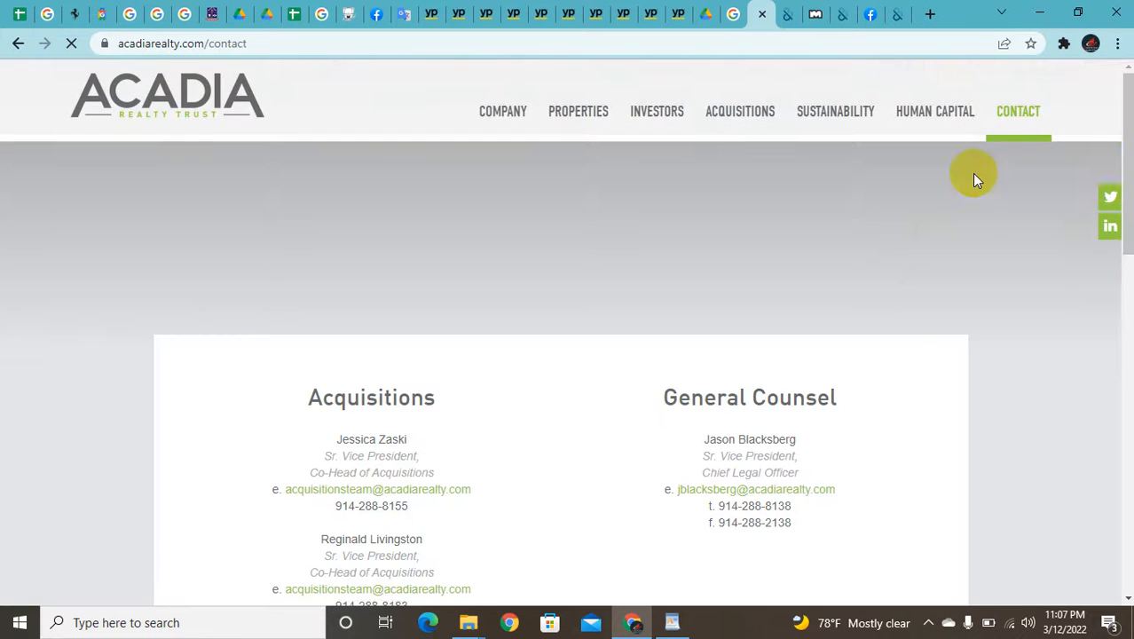
pyautogui.scroll(-2, 878, 237)
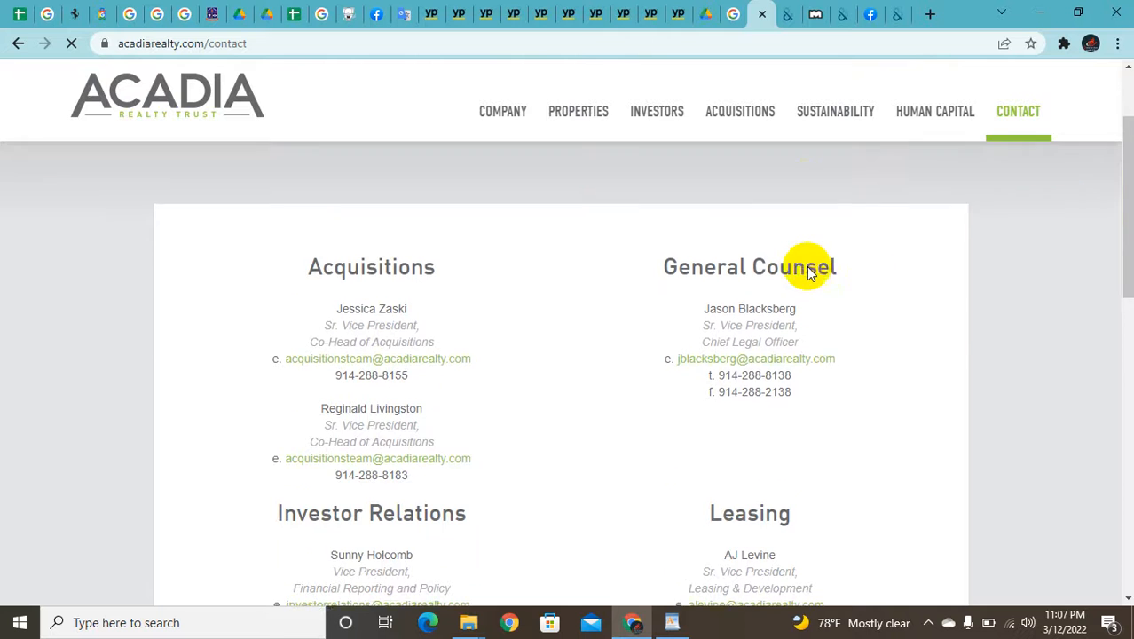
pyautogui.scroll(2, 806, 268)
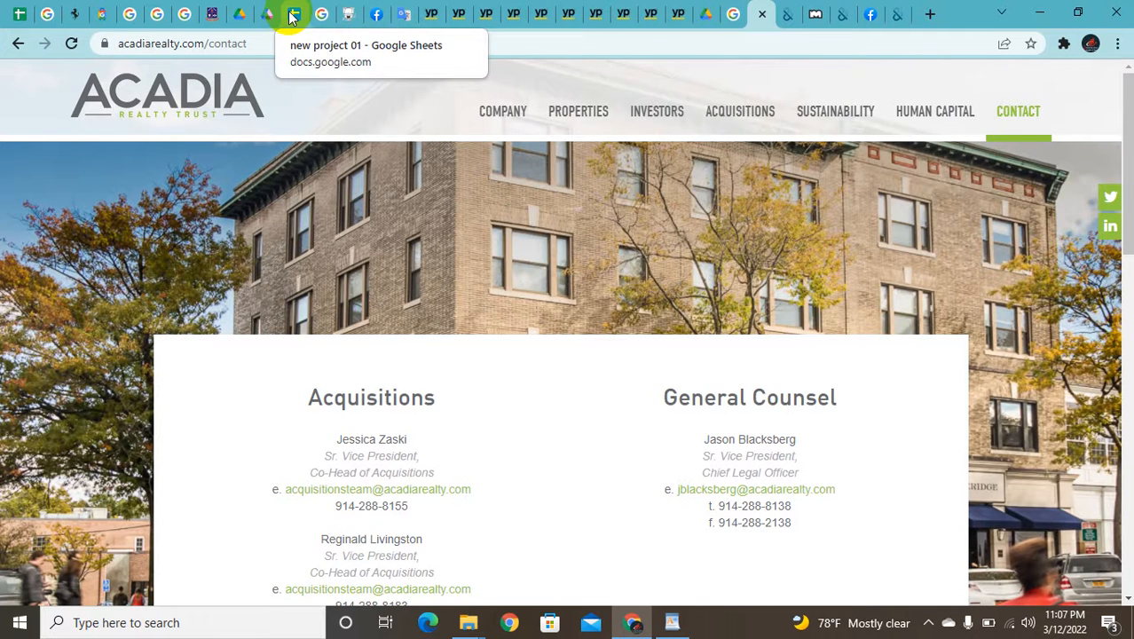
pyautogui.click(294, 15)
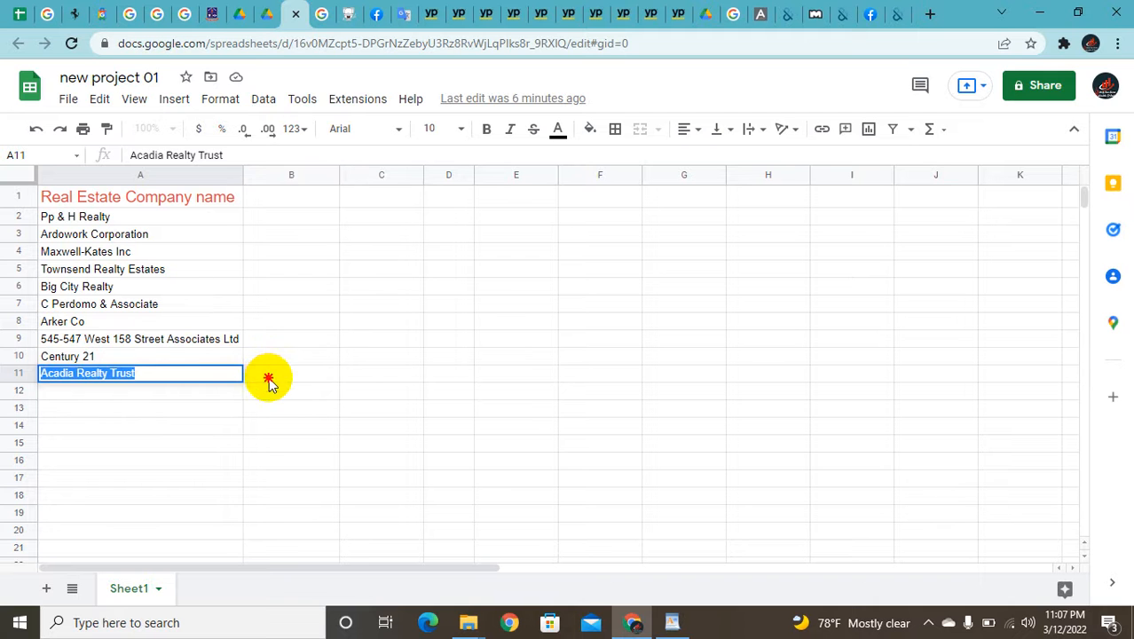
# Enter the column header "Street add" in cell B1.
pyautogui.click(269, 380)
pyautogui.doubleClick(286, 193)
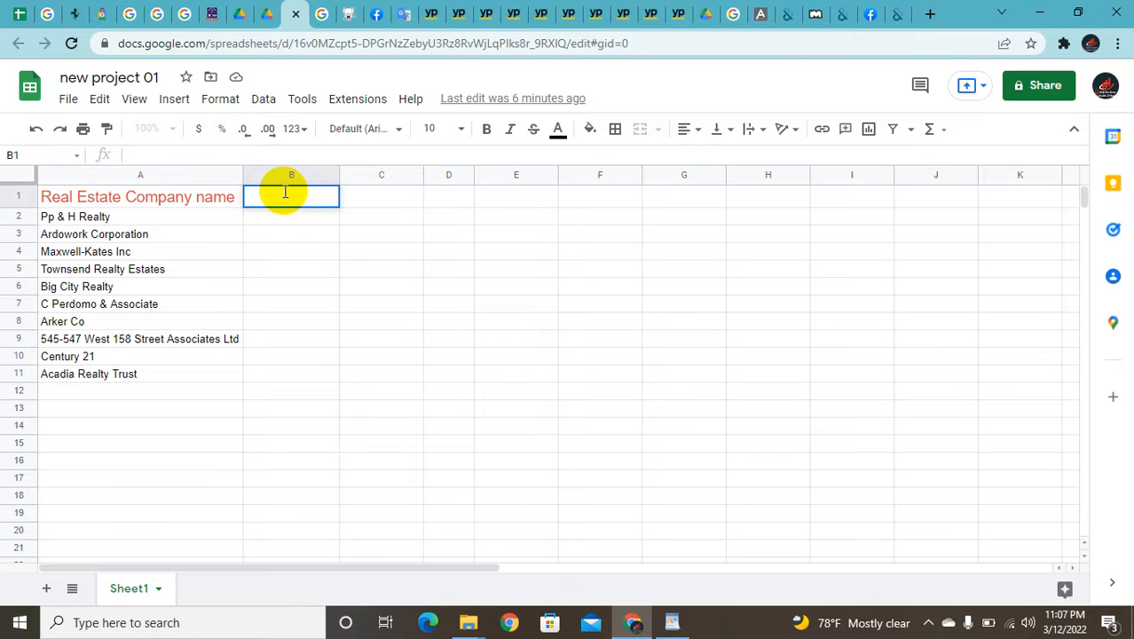
pyautogui.write('ST')
pyautogui.press('BackSpace')
pyautogui.write('treet')
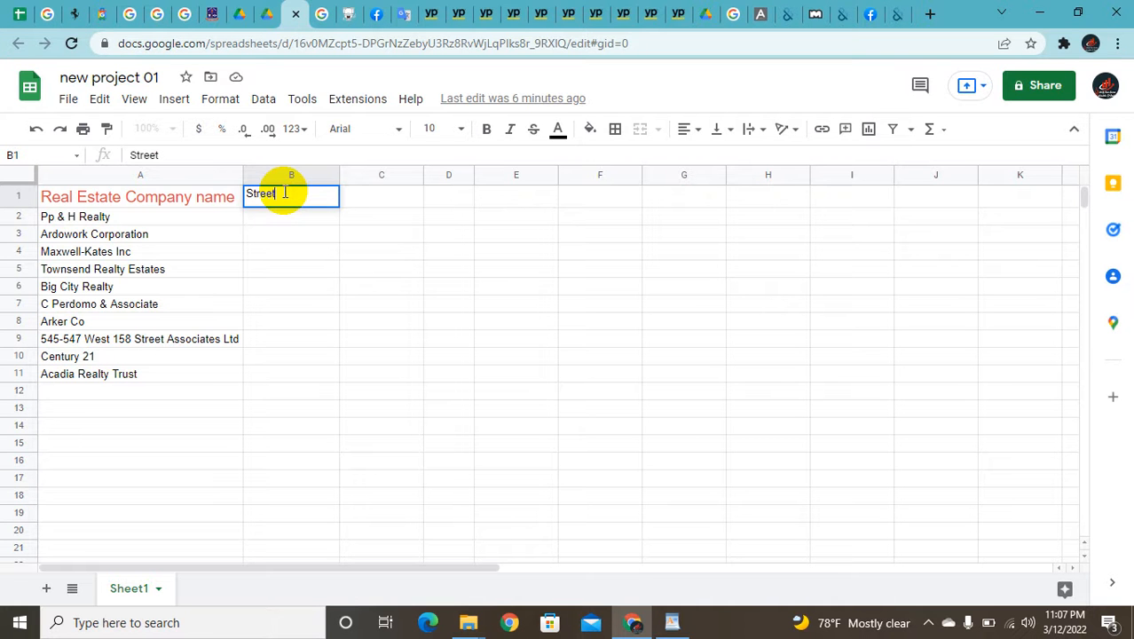
pyautogui.write(' add')
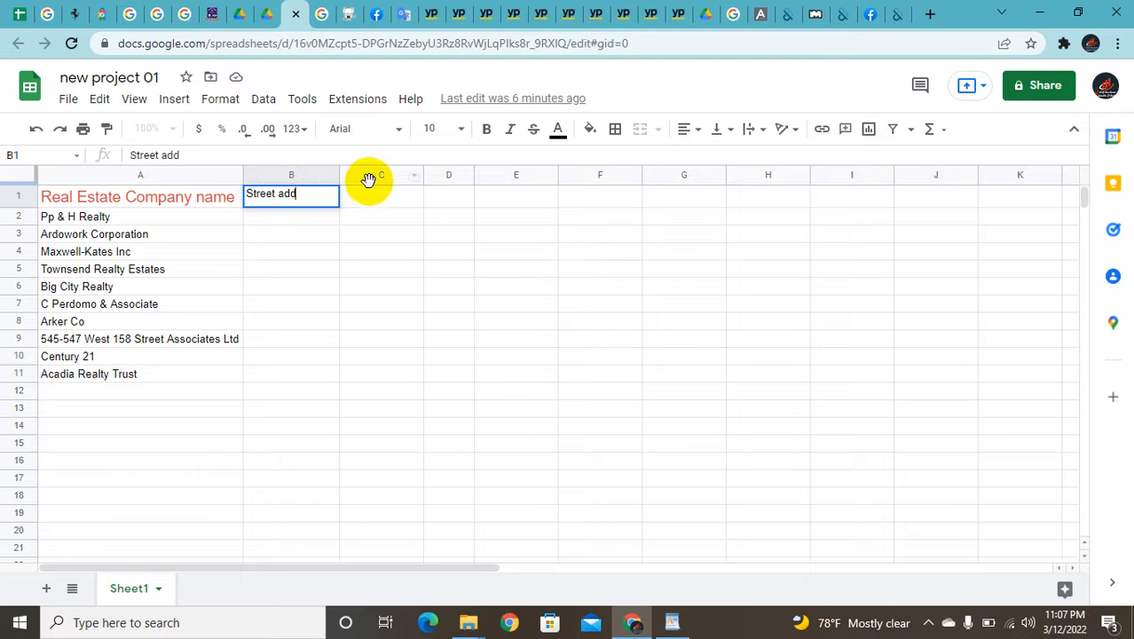
# Enter the column header "state" in cell C1.
pyautogui.doubleClick(379, 196)
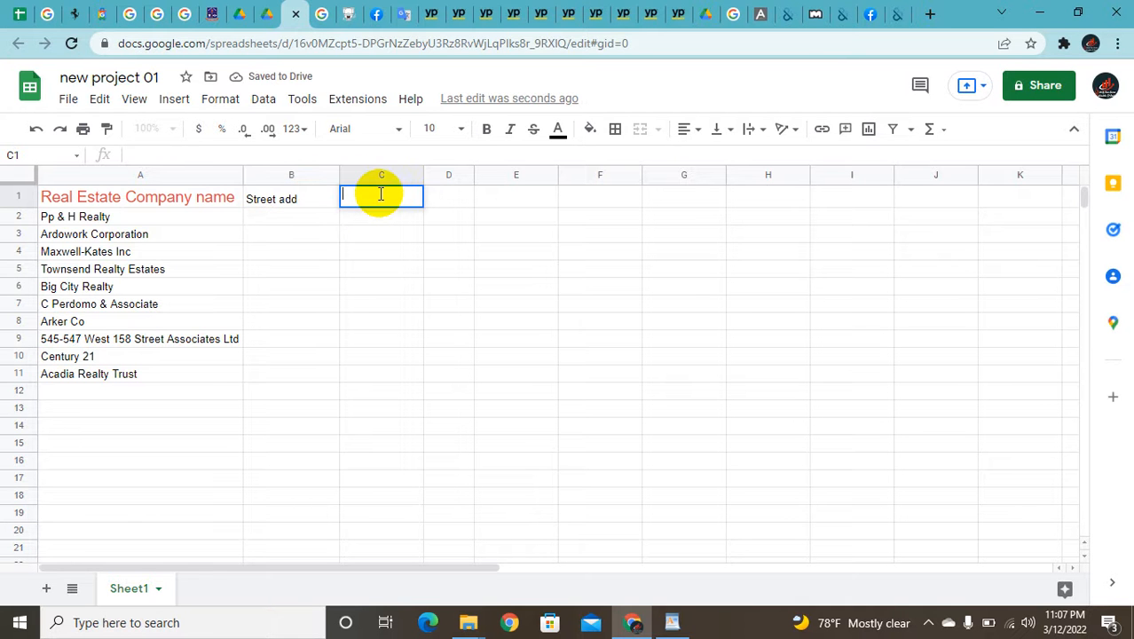
pyautogui.write('NY')
pyautogui.press('BackSpace')
pyautogui.press('BackSpace')
pyautogui.write('sta')
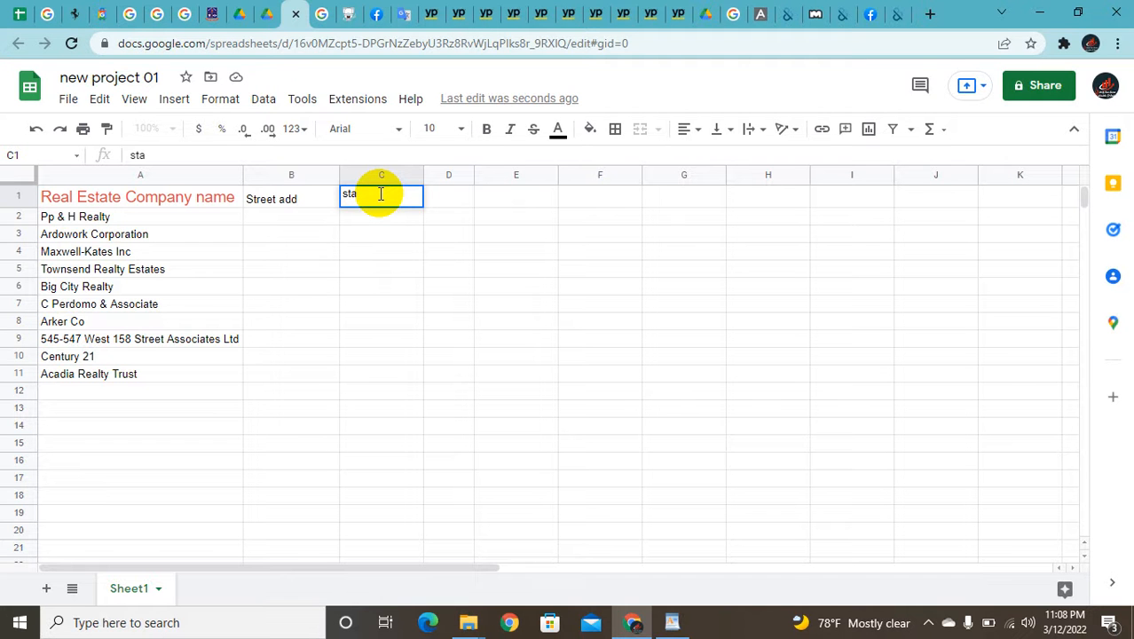
pyautogui.write('te')
# Enter the column header "zip code" in cell D1.
pyautogui.doubleClick(447, 197)
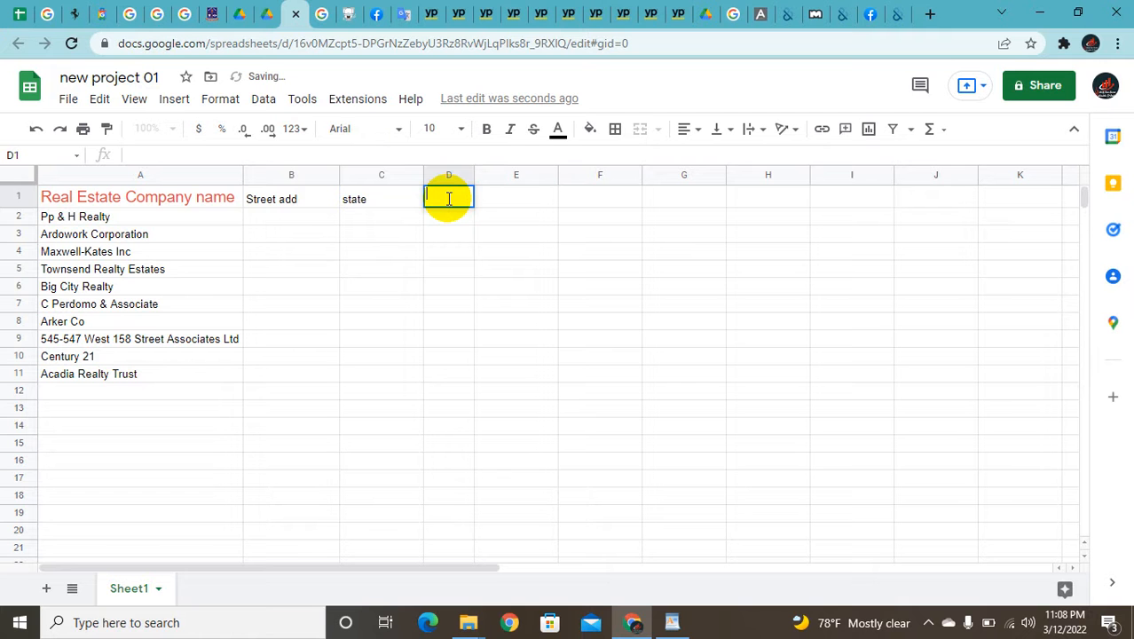
pyautogui.write('p')
pyautogui.press('BackSpace')
pyautogui.write('zip cod')
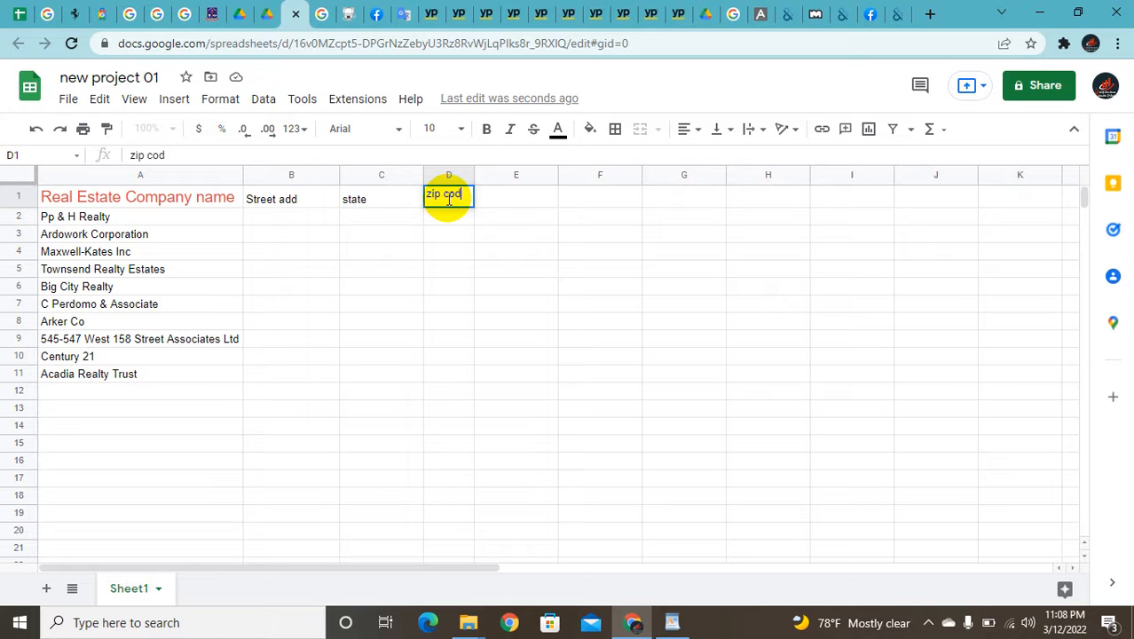
pyautogui.write('e')
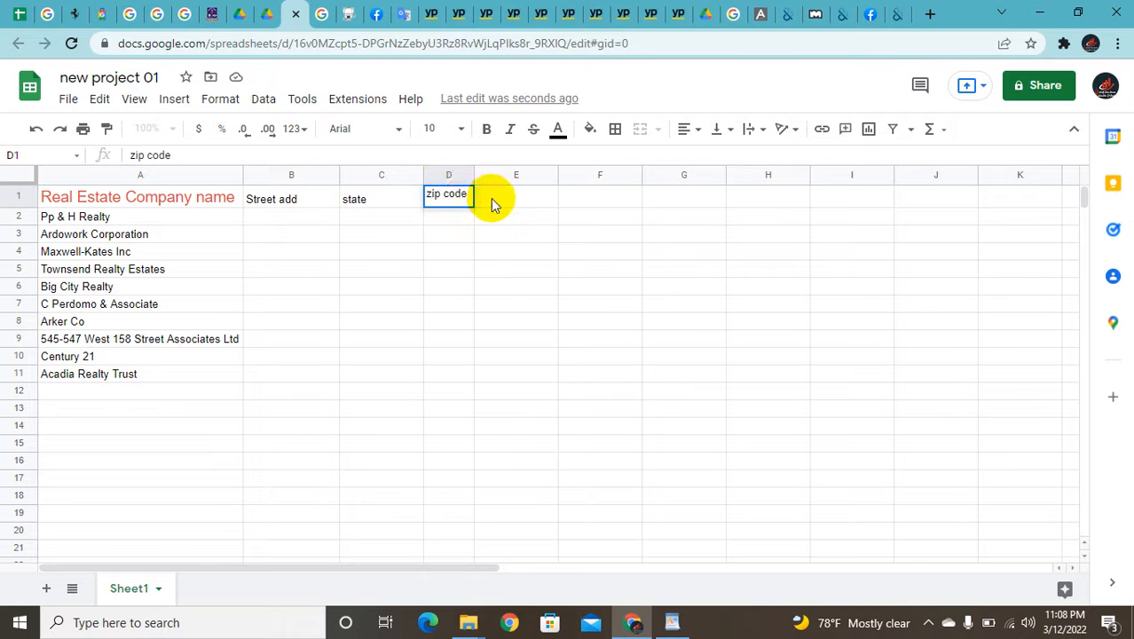
# Enter the column headers "phone" in cell E1 and "website" in cell F1.
pyautogui.doubleClick(490, 198)
pyautogui.write('p')
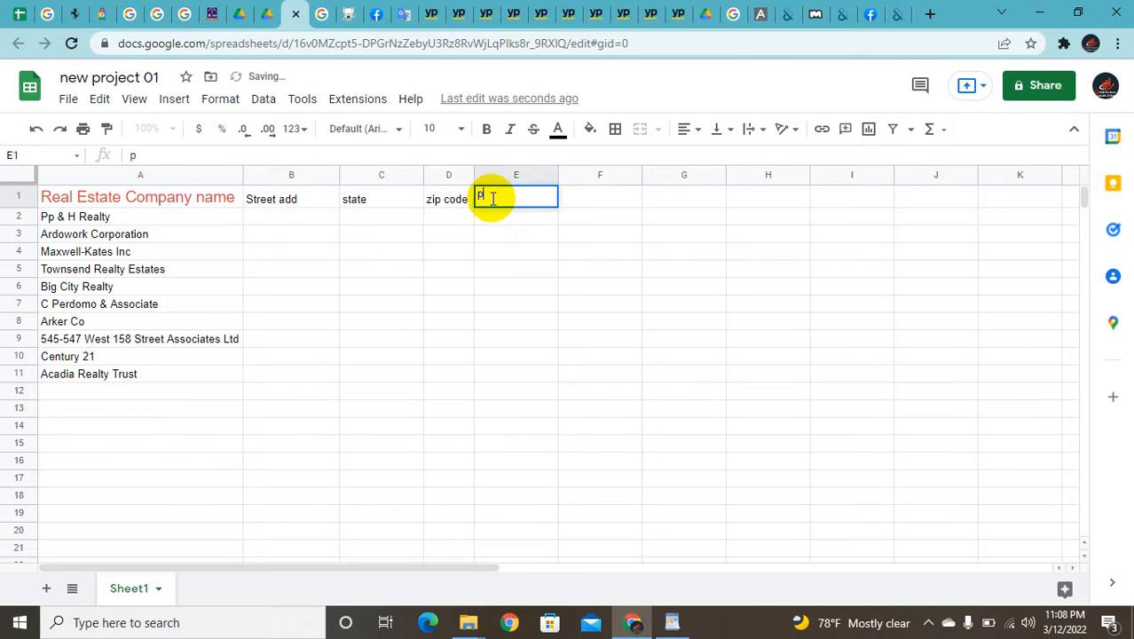
pyautogui.write('hone')
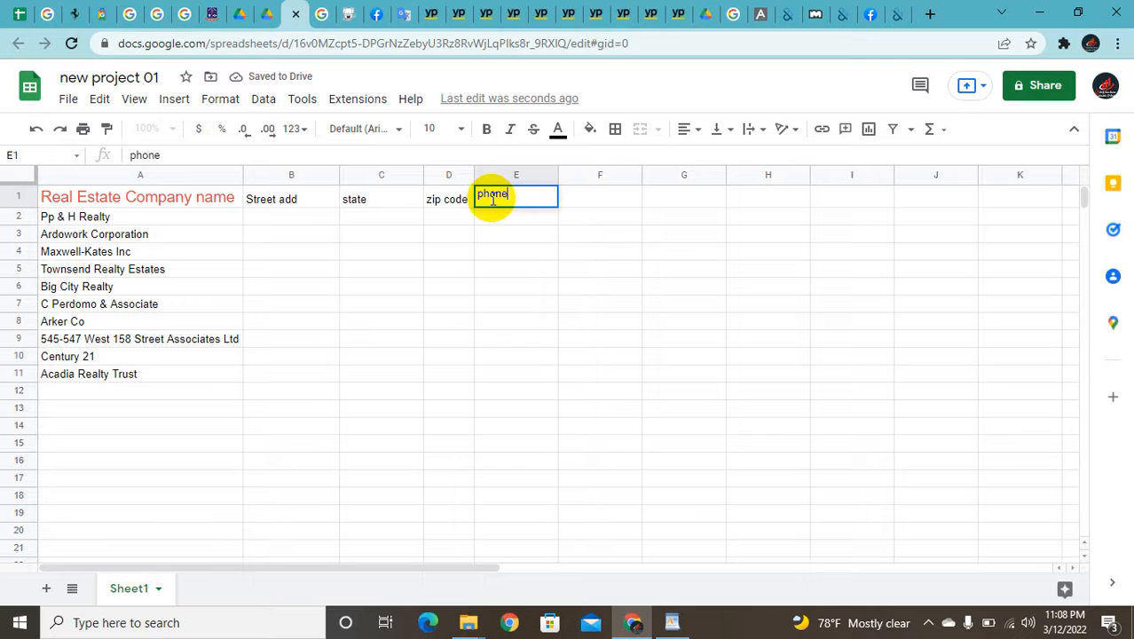
pyautogui.doubleClick(596, 199)
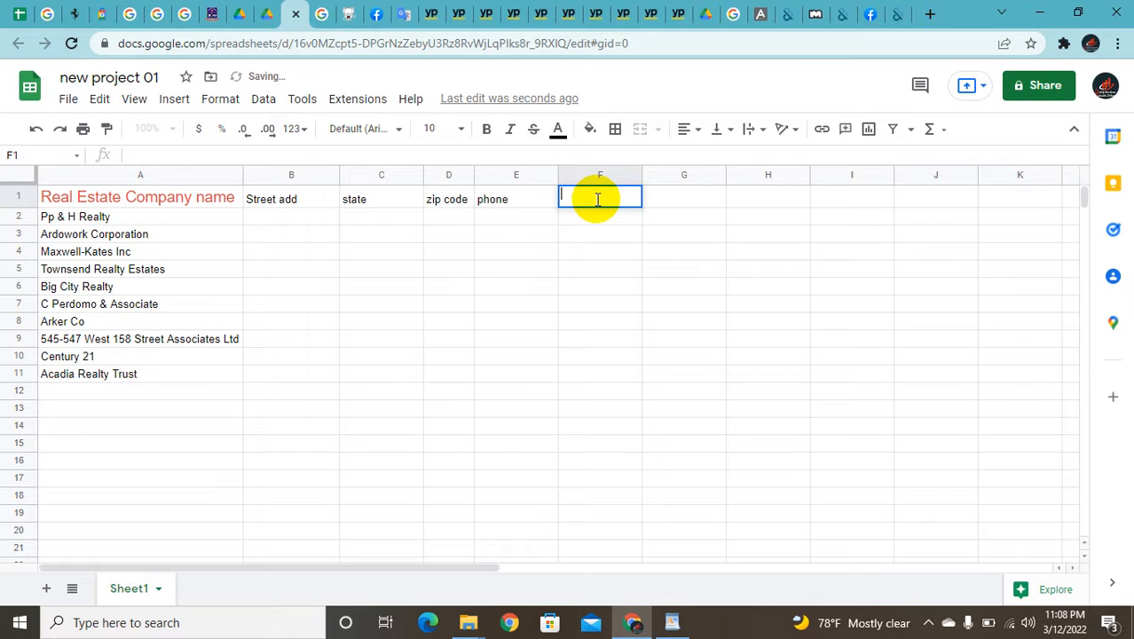
pyautogui.write('we')
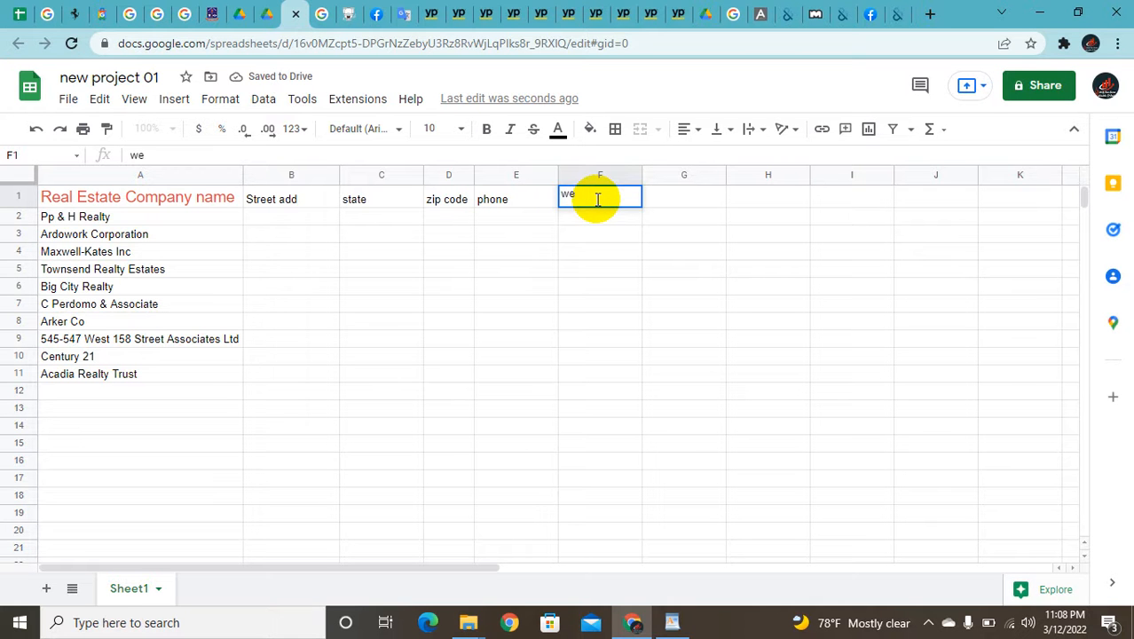
pyautogui.write('bsite')
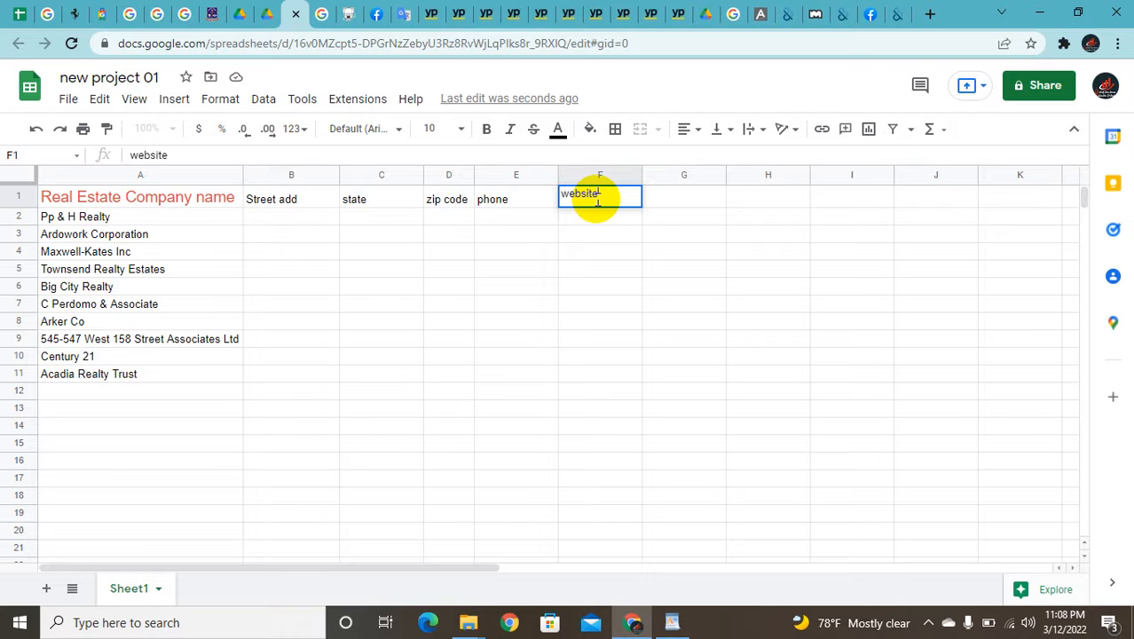
# Enter the column header "Email" in cell G1.
pyautogui.doubleClick(658, 203)
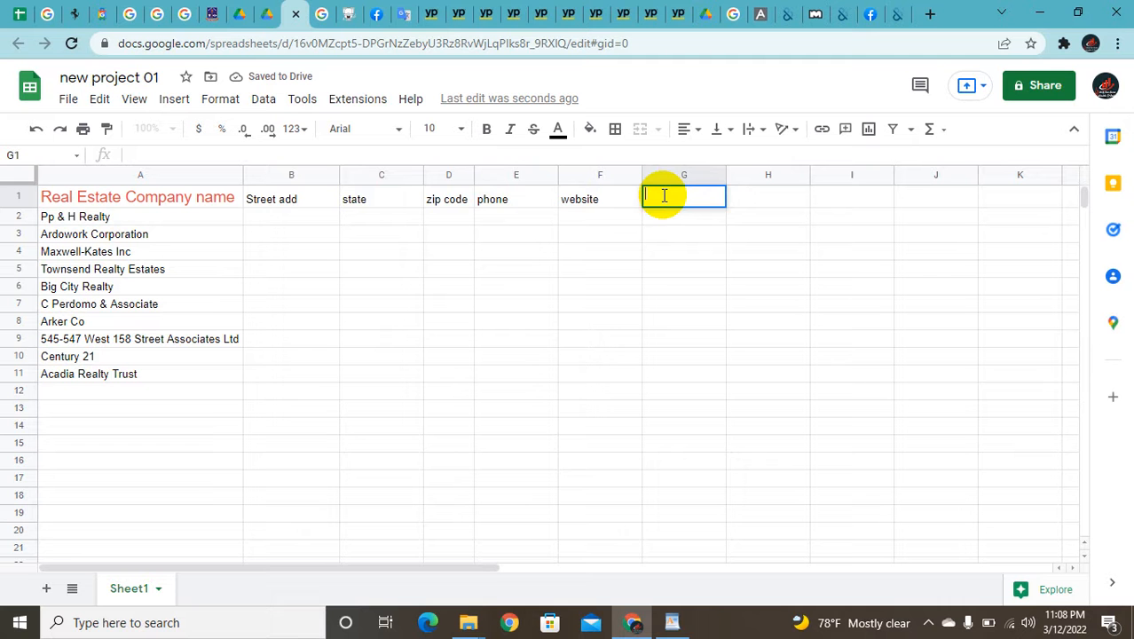
pyautogui.write('Ema')
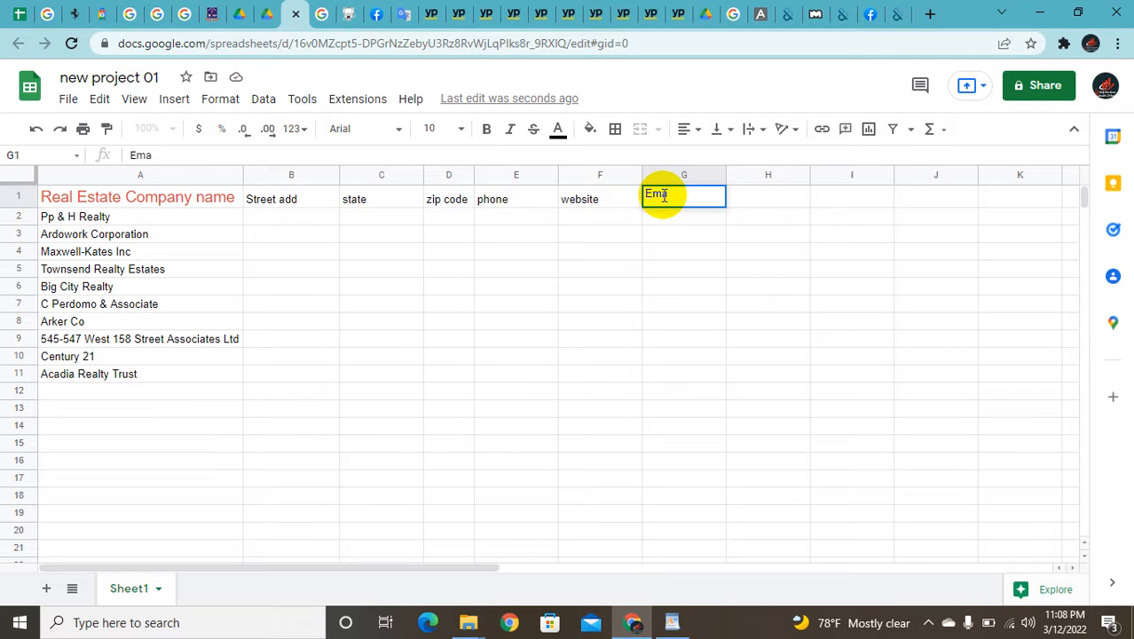
pyautogui.write('il')
pyautogui.click(700, 215)
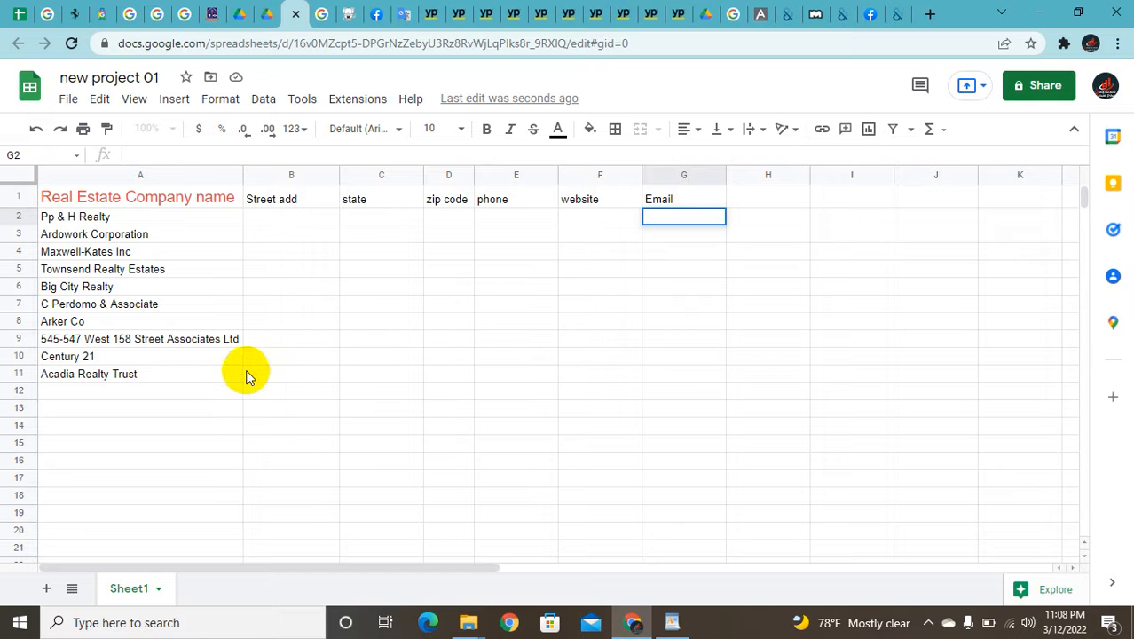
# Copy the company name Acadia Realty Trust from cell A11 and clear it from that cell.
pyautogui.click(270, 376)
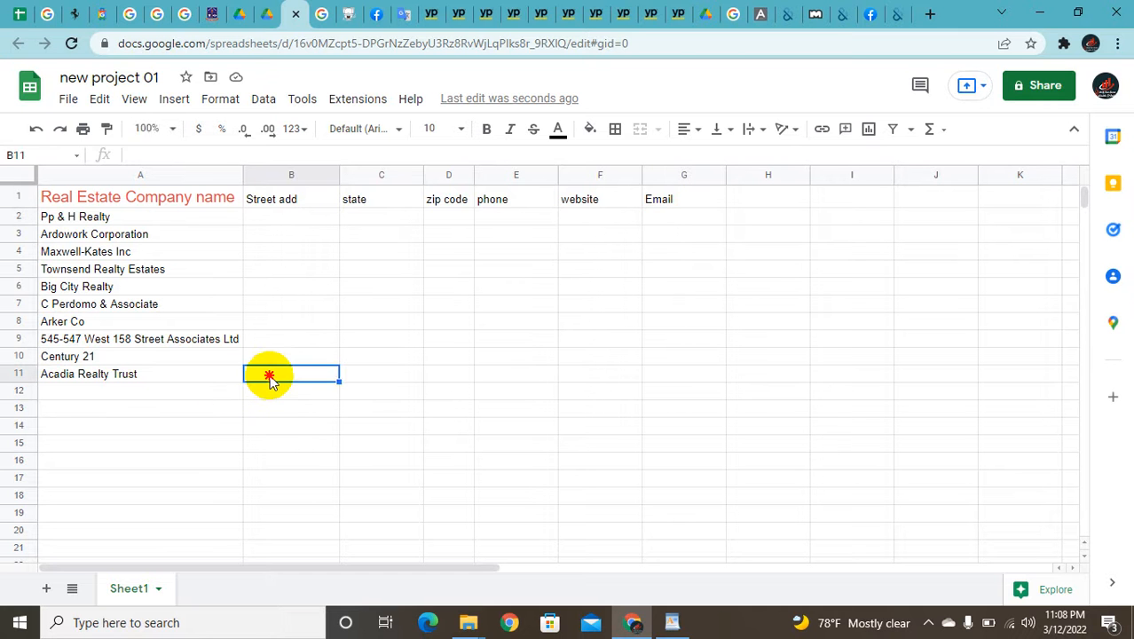
pyautogui.click(199, 371)
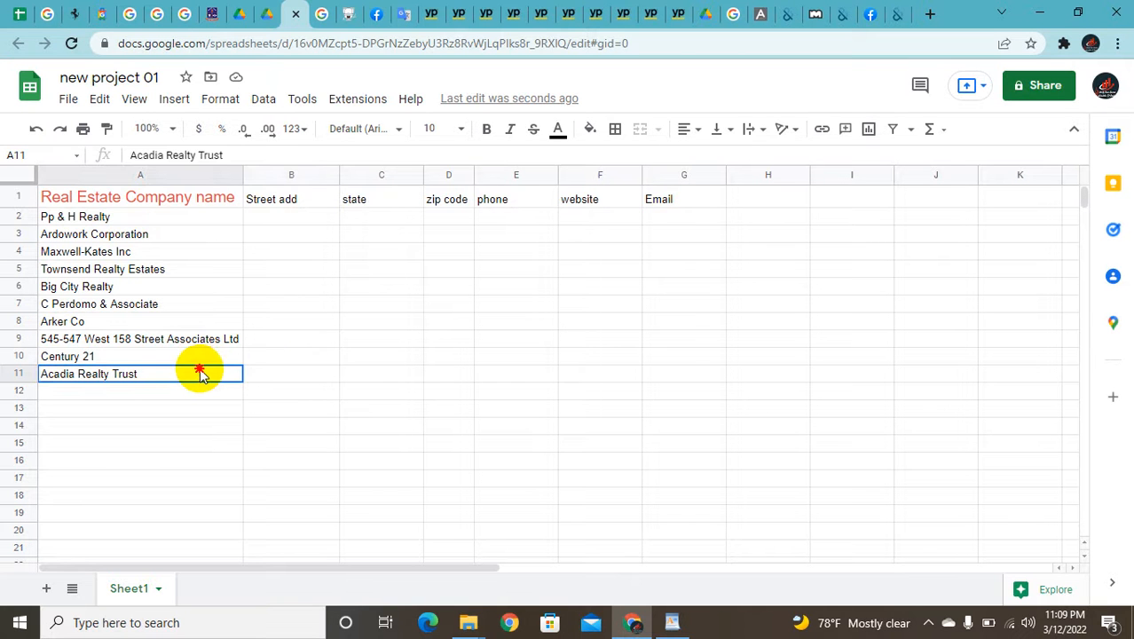
pyautogui.doubleClick(189, 373)
pyautogui.moveTo(184, 373); pyautogui.dragTo(39, 368)
pyautogui.hotkey('ctrl', 'c')
pyautogui.press('BackSpace')
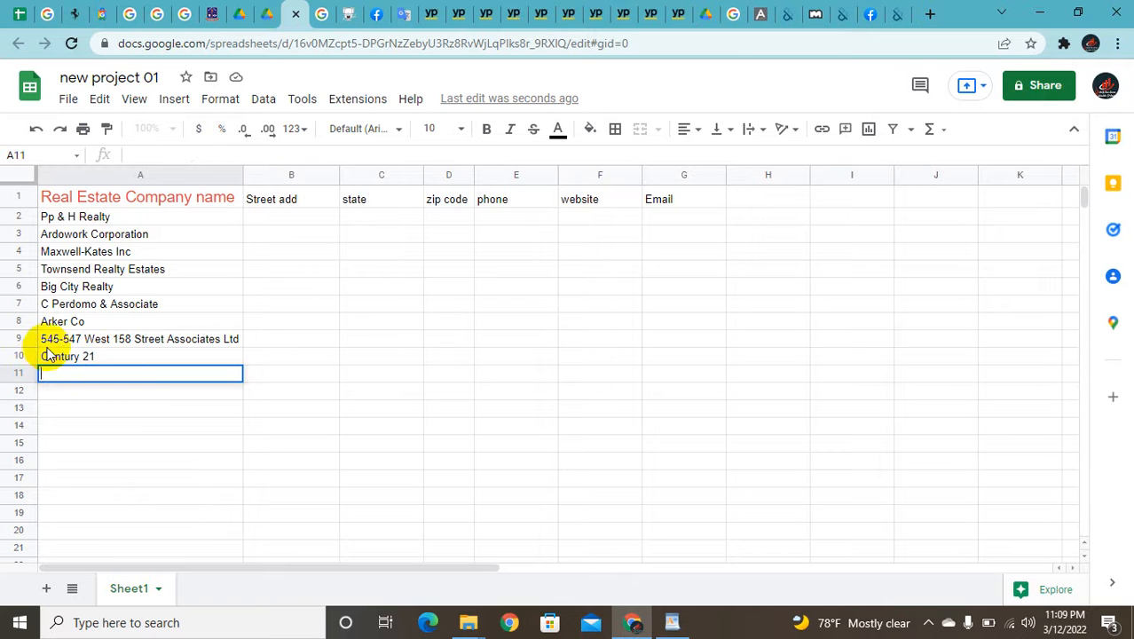
# Replace the company name in cell A2 with the copied name Acadia Realty Trust.
pyautogui.doubleClick(190, 219)
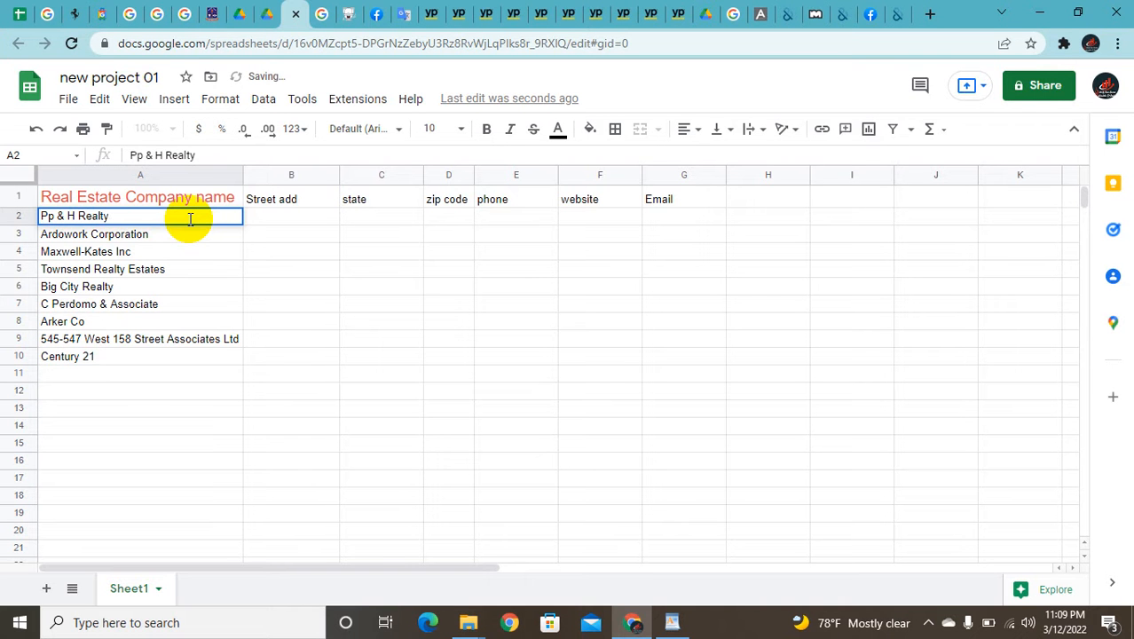
pyautogui.press('BackSpace')
pyautogui.press('BackSpace')
pyautogui.press('BackSpace')
pyautogui.press('BackSpace')
pyautogui.press('BackSpace')
pyautogui.press('BackSpace')
pyautogui.press('BackSpace')
pyautogui.press('BackSpace')
pyautogui.press('BackSpace')
pyautogui.press('BackSpace')
pyautogui.press('BackSpace')
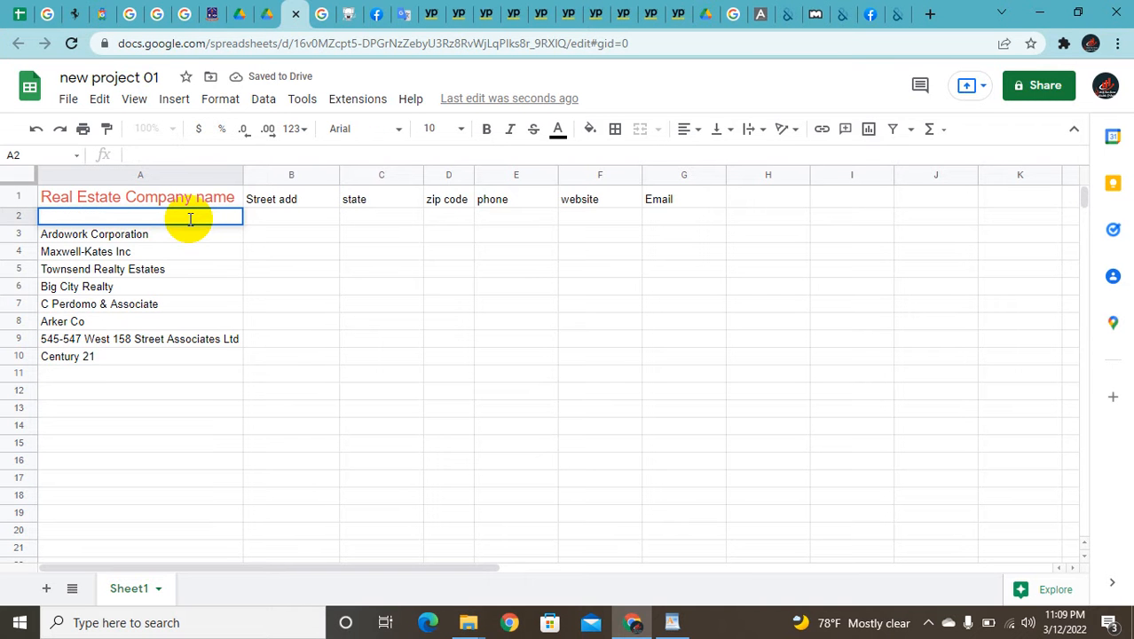
pyautogui.hotkey('ctrl', 'v')
# Copy only the street part of the Corporate Headquarters address from the Acadia contact page into cell B2.
pyautogui.doubleClick(302, 219)
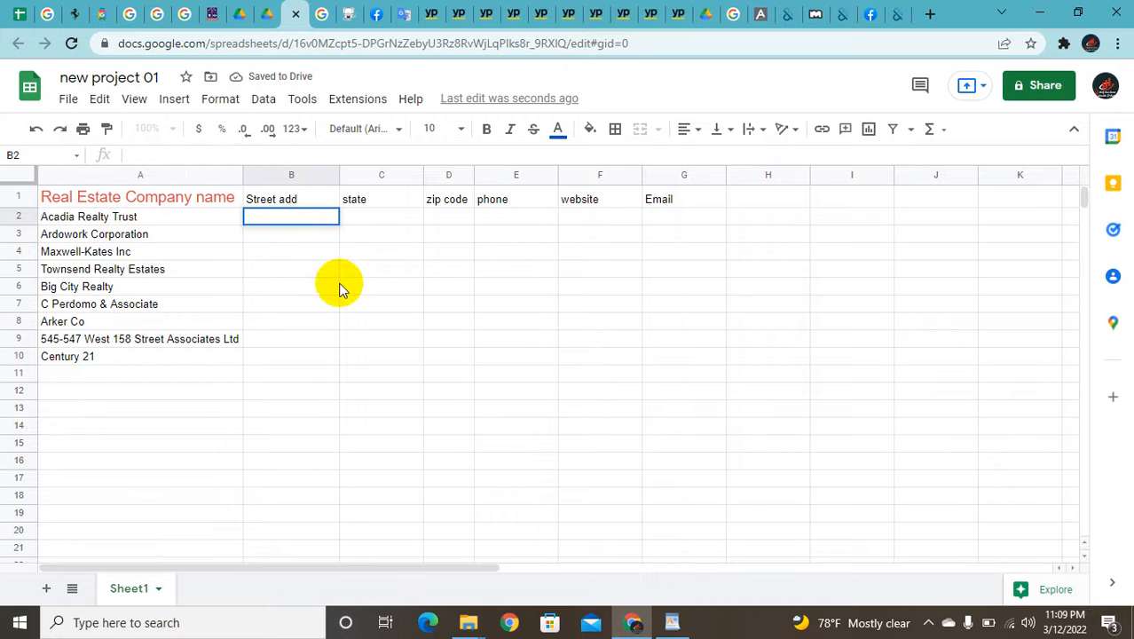
pyautogui.click(749, 13)
pyautogui.scroll(-4, 546, 403)
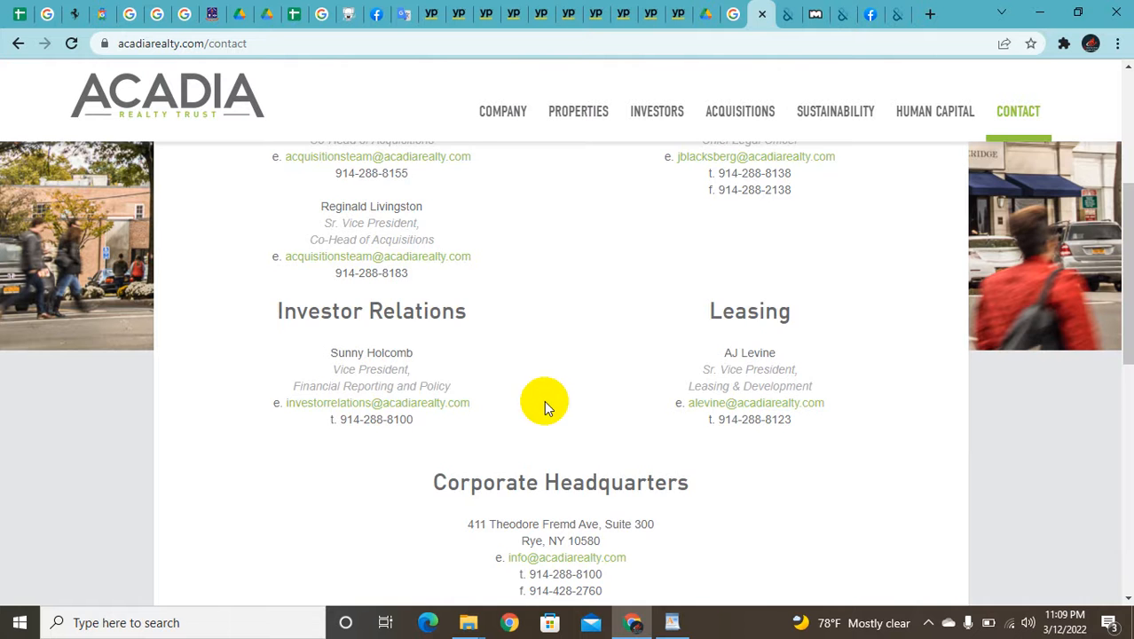
pyautogui.scroll(-1, 544, 400)
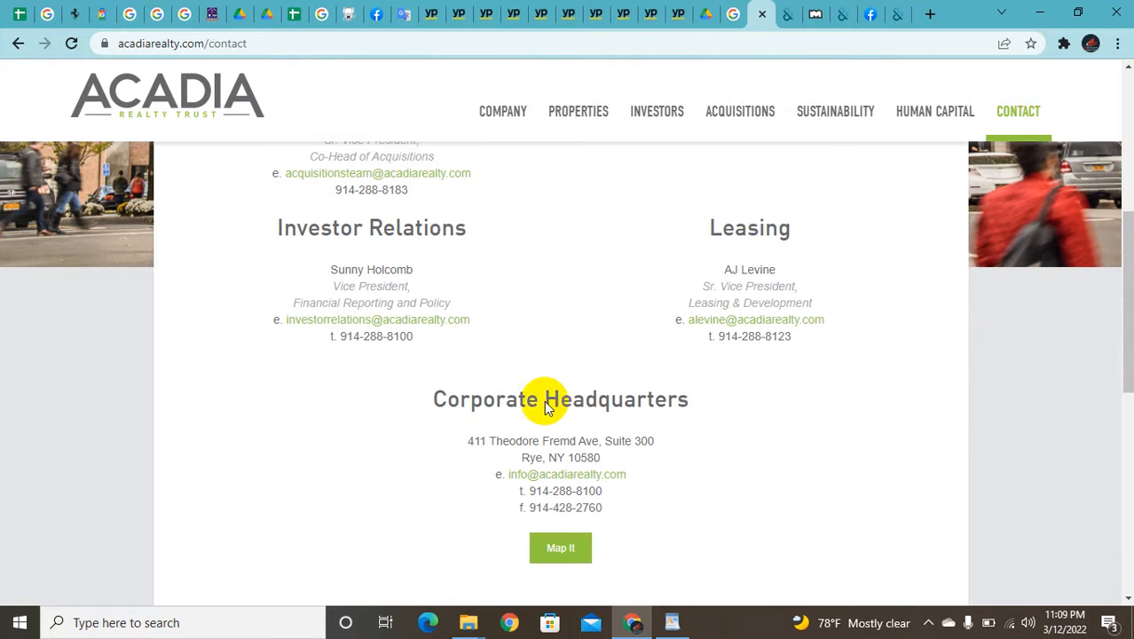
pyautogui.click(595, 441)
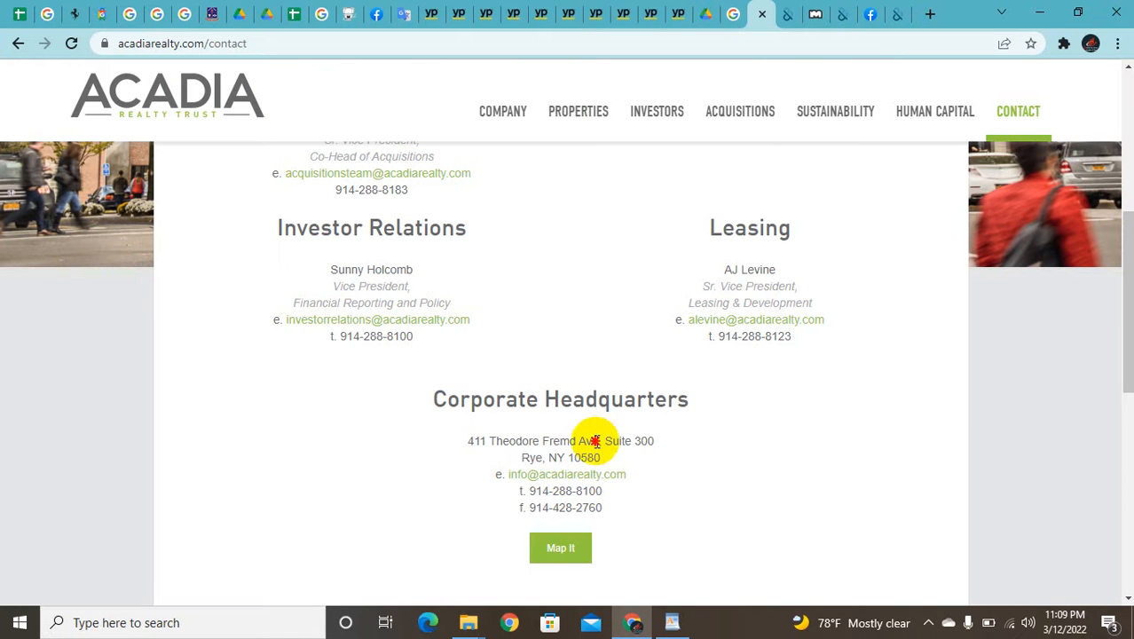
pyautogui.moveTo(594, 441); pyautogui.dragTo(464, 433)
pyautogui.hotkey('ctrl', 'c')
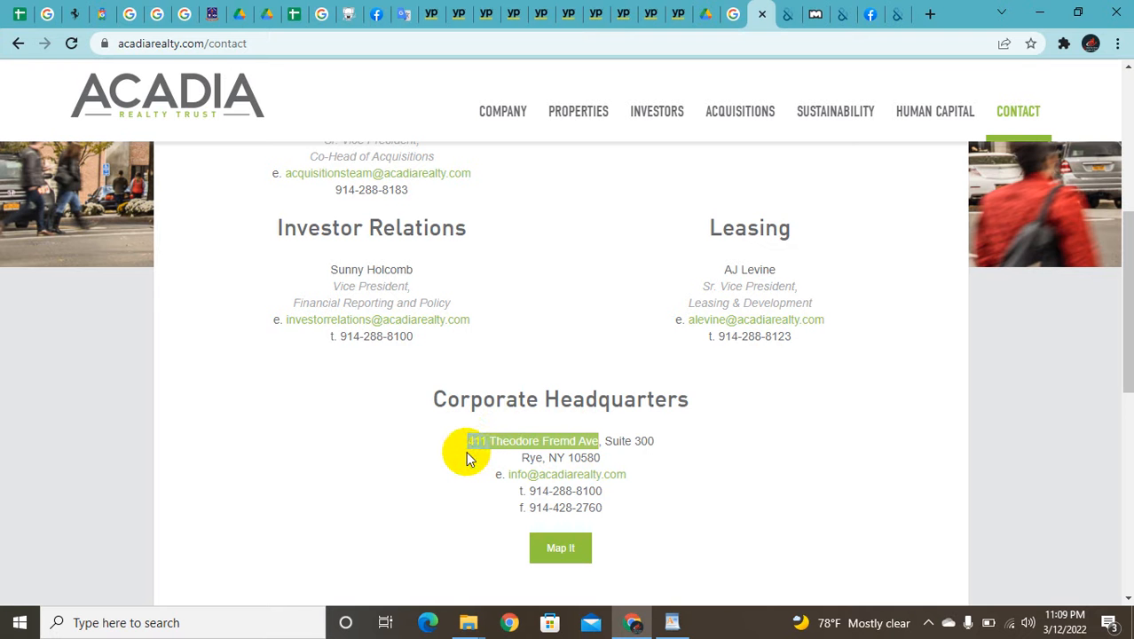
pyautogui.click(294, 14)
pyautogui.doubleClick(292, 218)
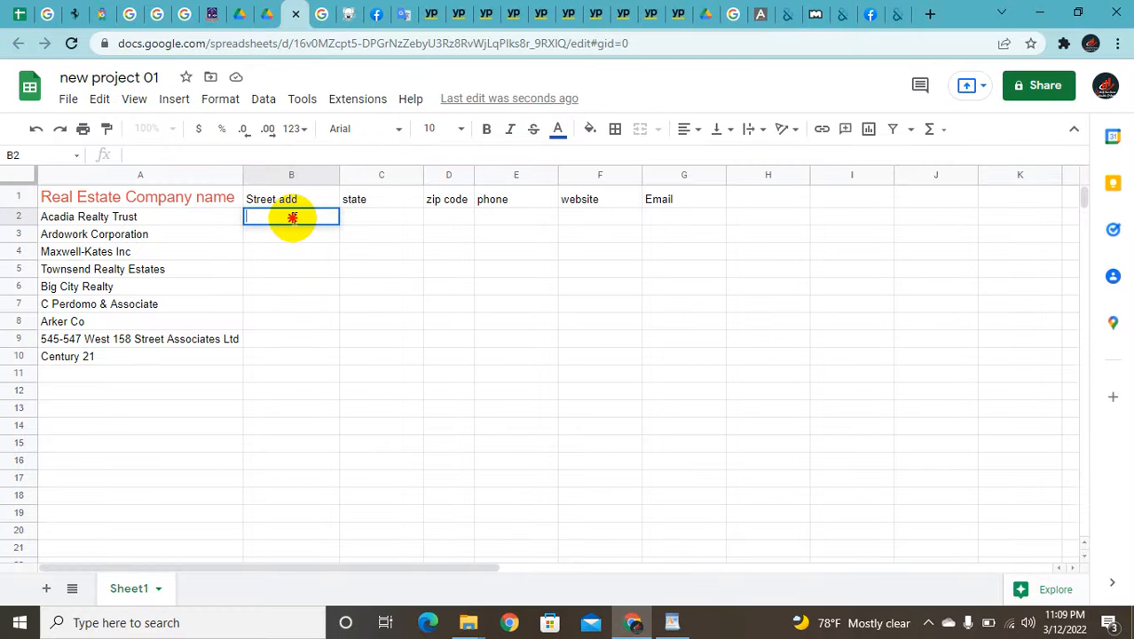
pyautogui.hotkey('ctrl', 'v')
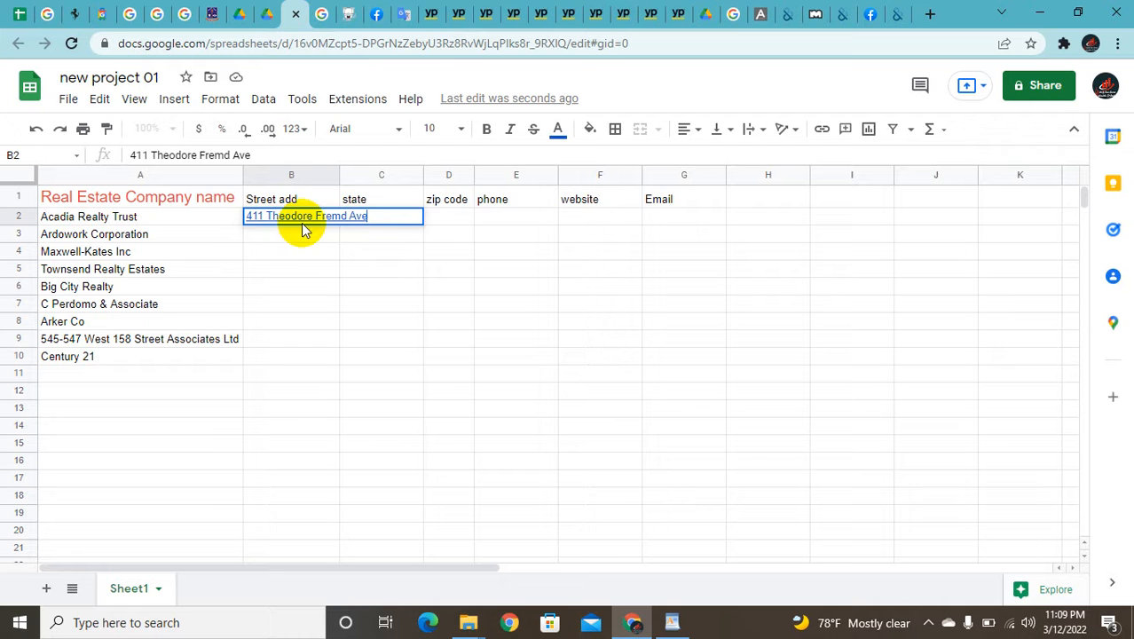
pyautogui.doubleClick(451, 235)
# Copy the Corporate Headquarters address, from street number through suite and city, on the Acadia contact page.
pyautogui.doubleClick(385, 217)
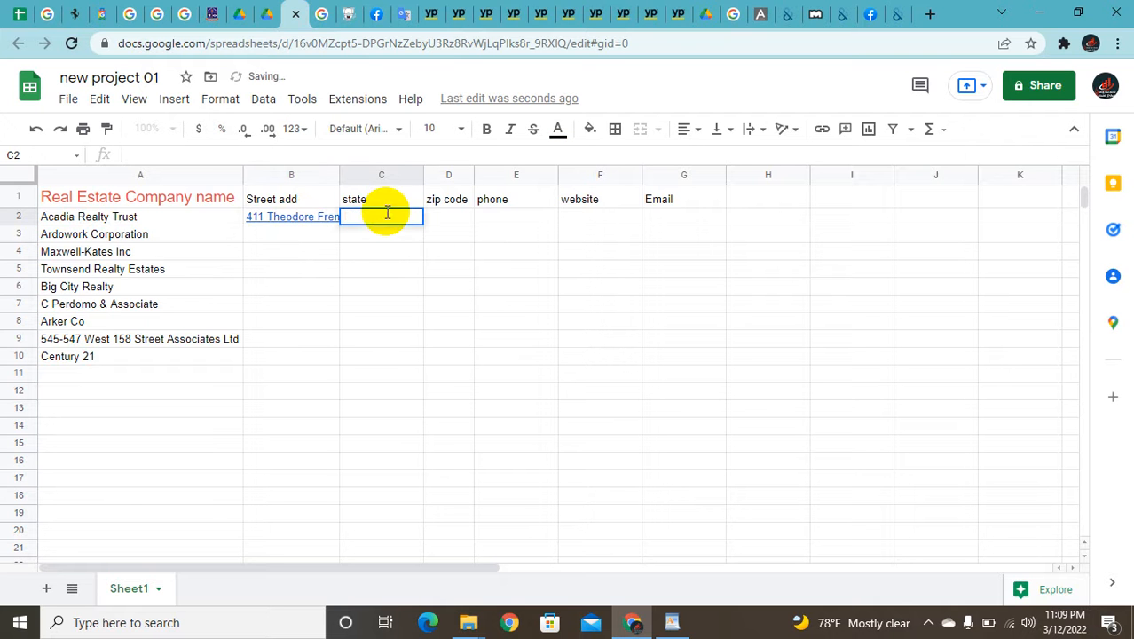
pyautogui.click(760, 14)
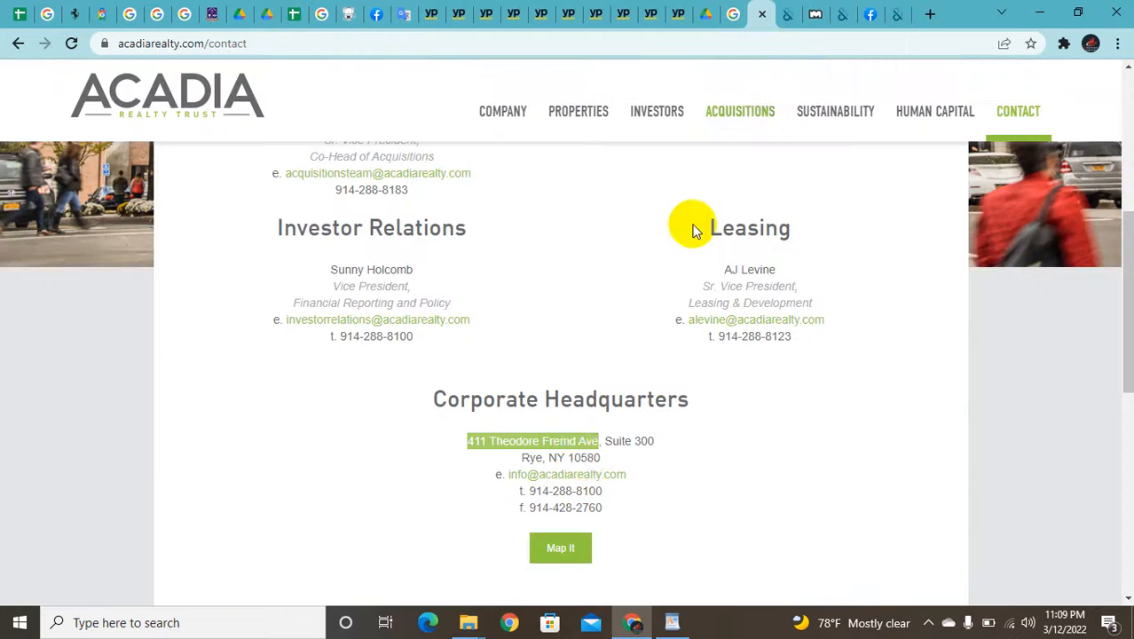
pyautogui.scroll(-1, 635, 457)
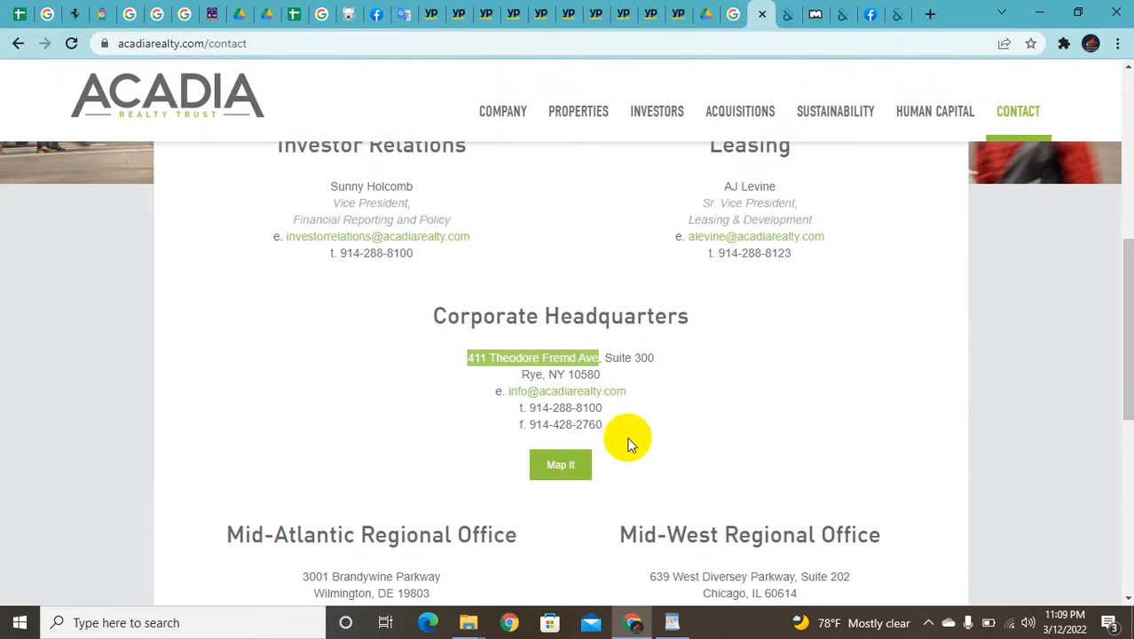
pyautogui.doubleClick(558, 373)
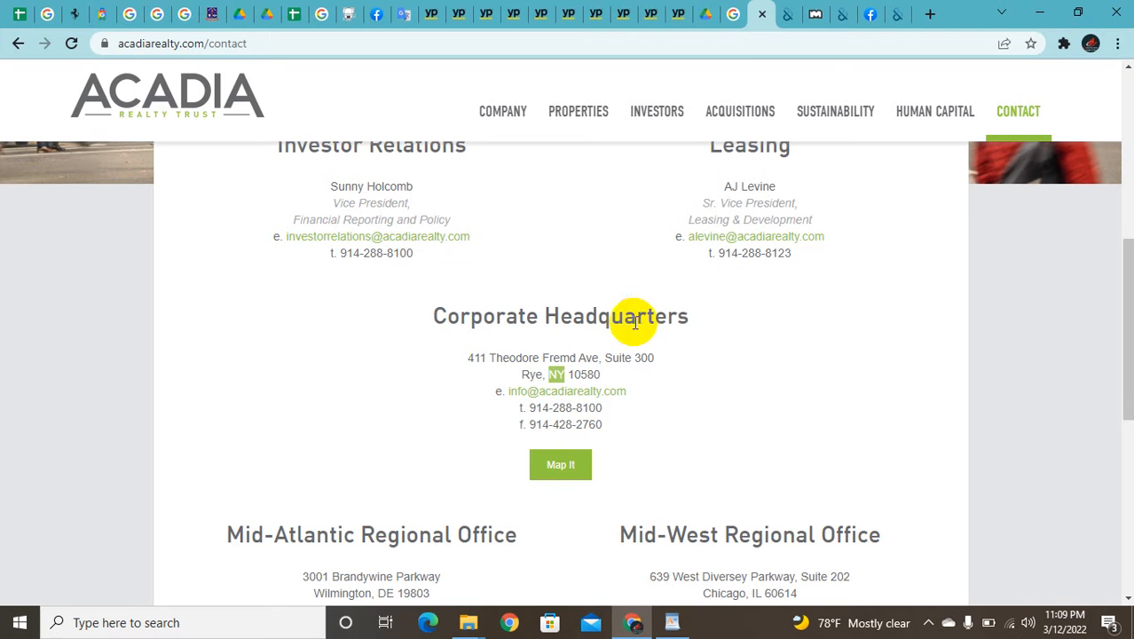
pyautogui.click(655, 368)
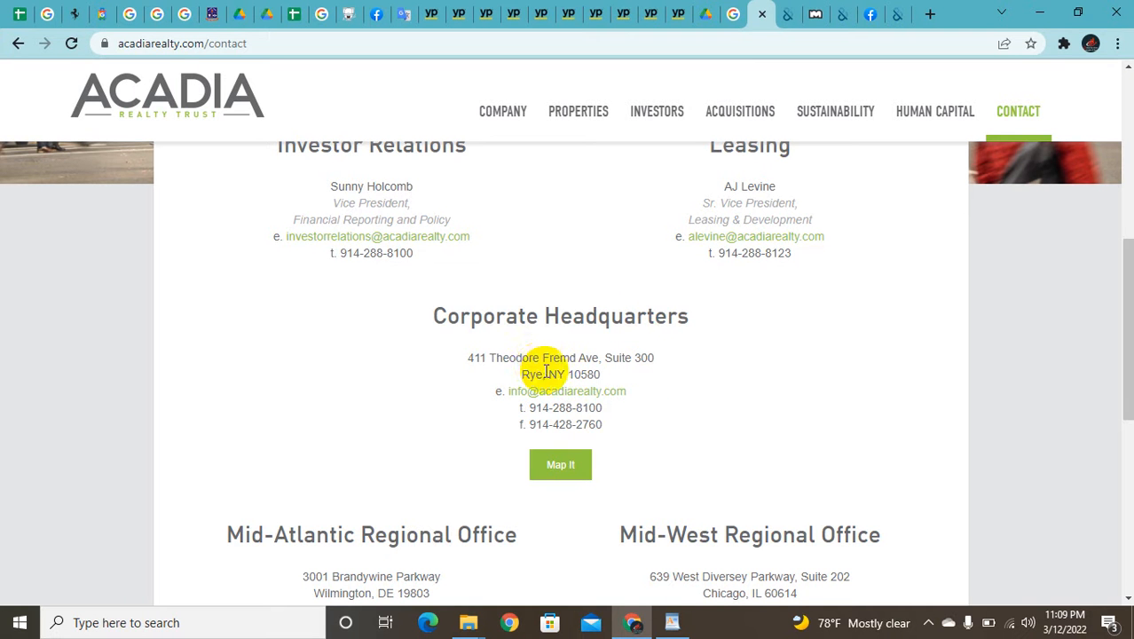
pyautogui.moveTo(544, 374); pyautogui.dragTo(470, 348)
pyautogui.hotkey('ctrl', 'c')
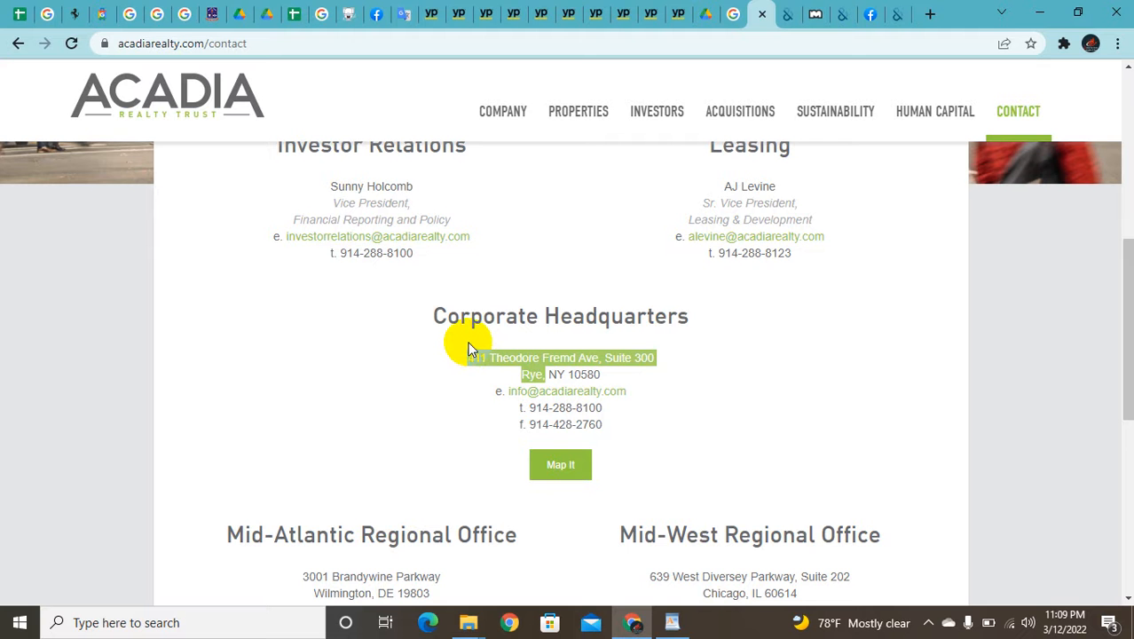
# Replace the contents of cell B2 under Street add with the copied address including suite and city.
pyautogui.click(291, 13)
pyautogui.click(324, 216)
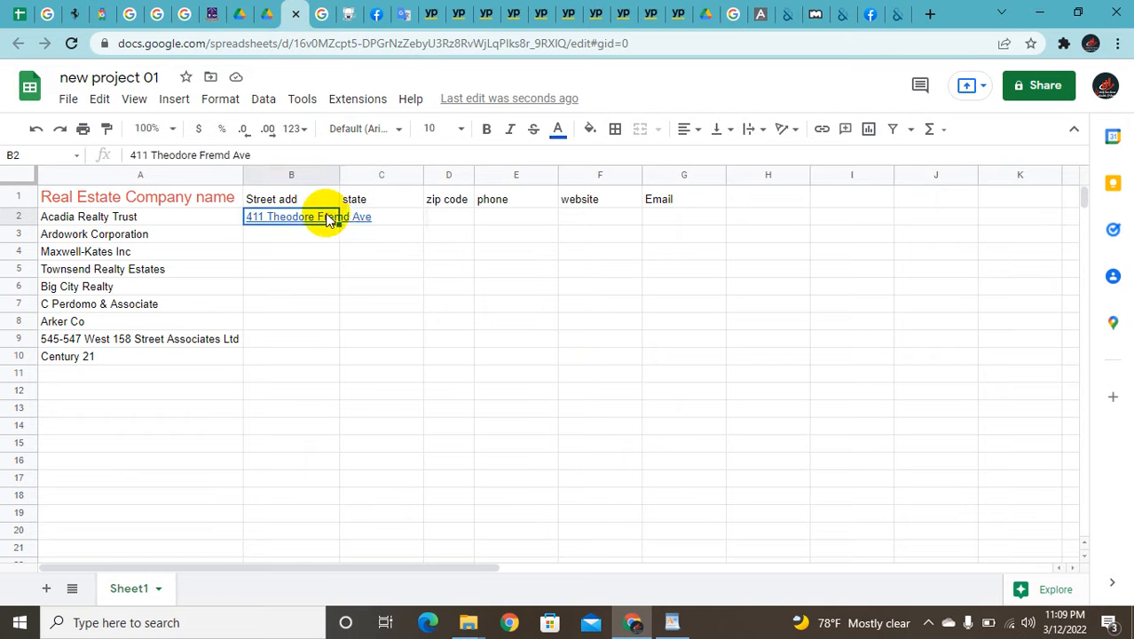
pyautogui.press('BackSpace')
pyautogui.press('BackSpace')
pyautogui.press('BackSpace')
pyautogui.press('BackSpace')
pyautogui.press('BackSpace')
pyautogui.press('BackSpace')
pyautogui.press('BackSpace')
pyautogui.press('BackSpace')
pyautogui.press('BackSpace')
pyautogui.press('BackSpace')
pyautogui.press('BackSpace')
pyautogui.press('BackSpace')
pyautogui.press('BackSpace')
pyautogui.press('BackSpace')
pyautogui.press('BackSpace')
pyautogui.press('BackSpace')
pyautogui.press('BackSpace')
pyautogui.press('BackSpace')
pyautogui.press('BackSpace')
pyautogui.press('BackSpace')
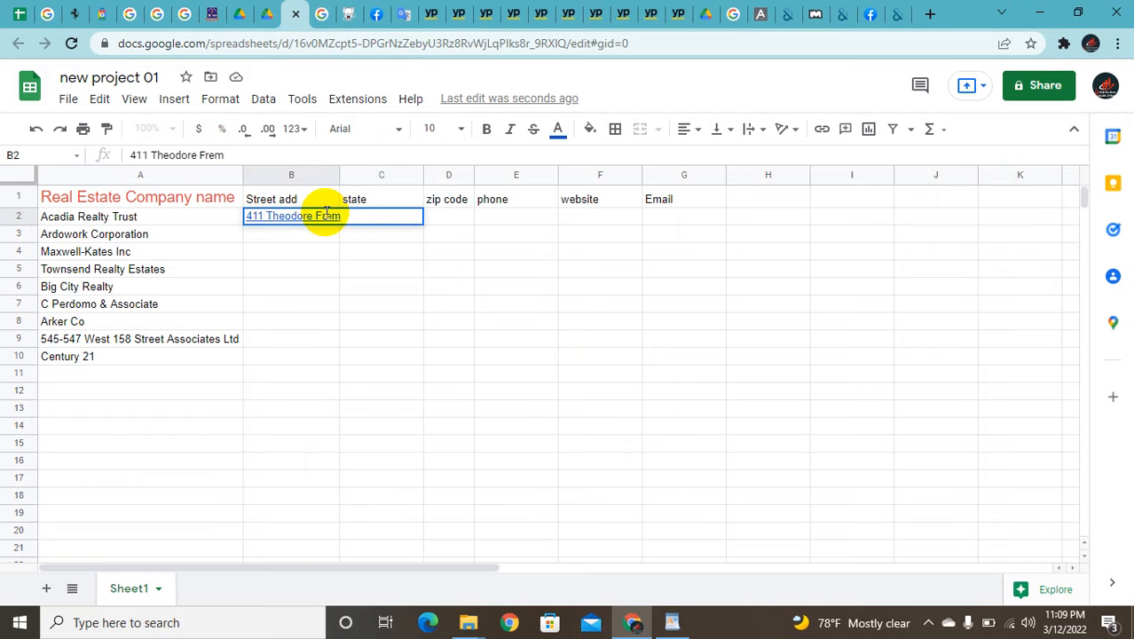
pyautogui.hotkey('ctrl', 'v')
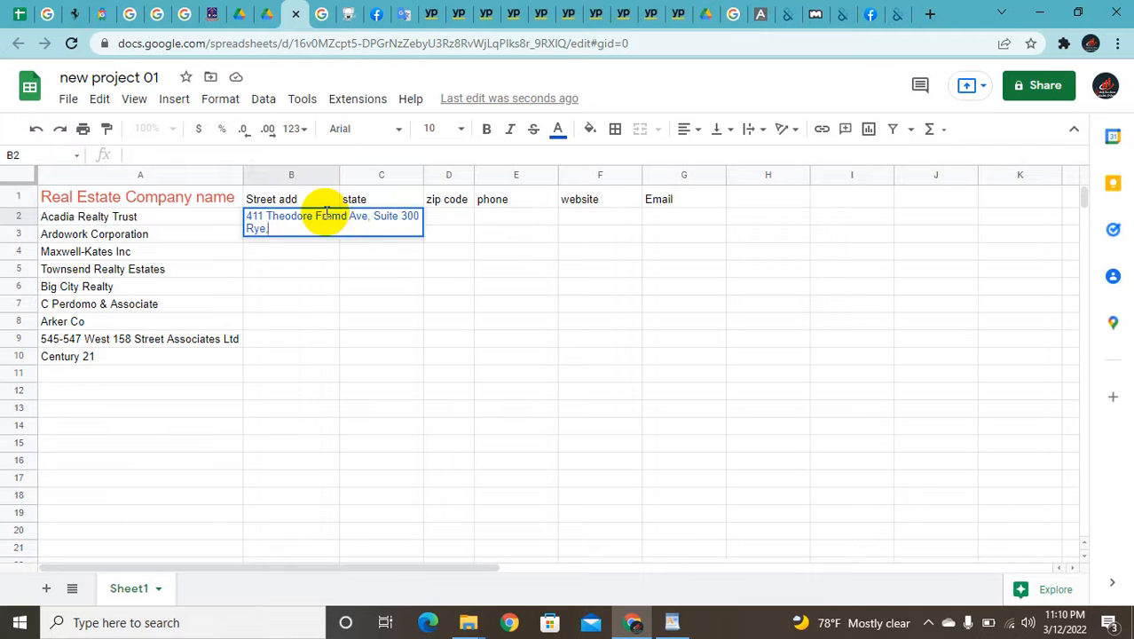
pyautogui.click(404, 249)
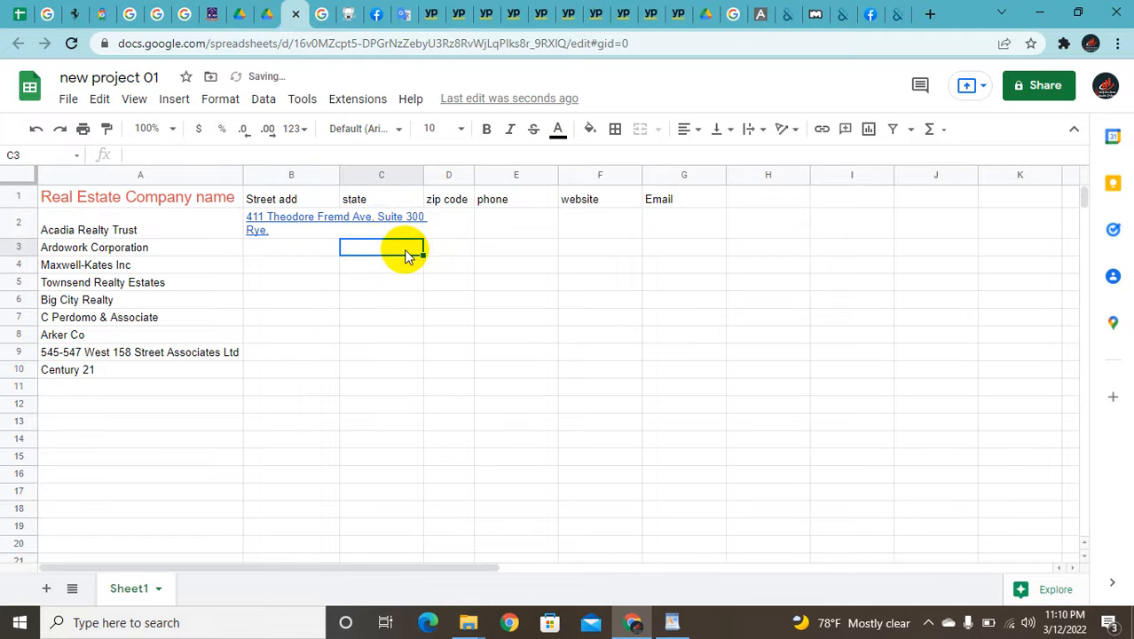
# Copy the state NY from the Corporate Headquarters address on the Acadia contact page into cell C2.
pyautogui.click(394, 226)
pyautogui.doubleClick(395, 221)
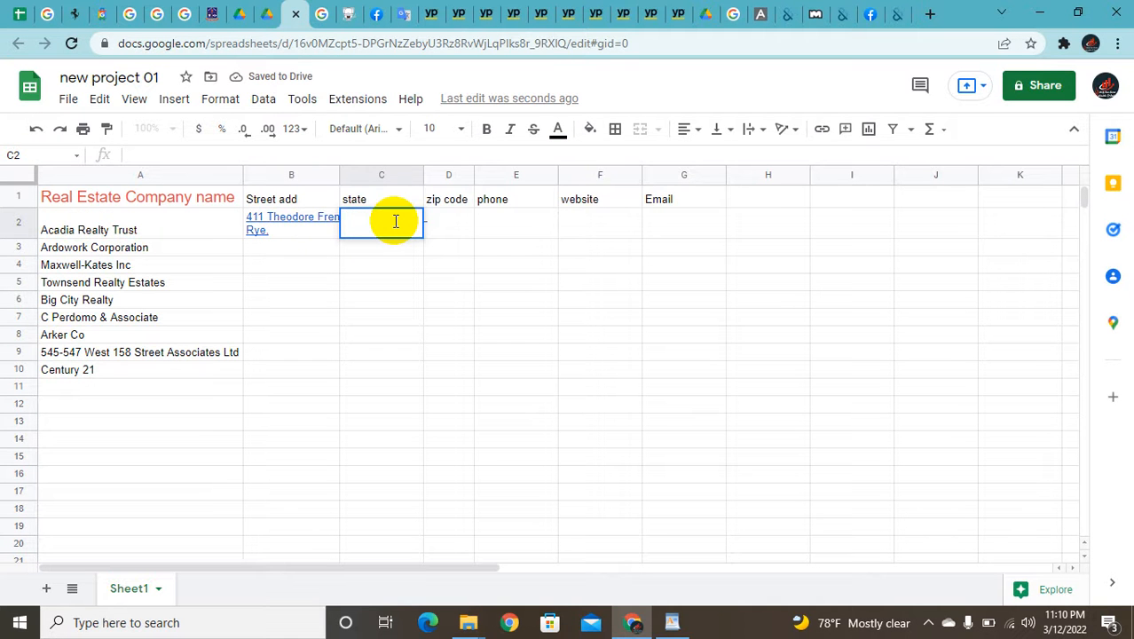
pyautogui.click(759, 15)
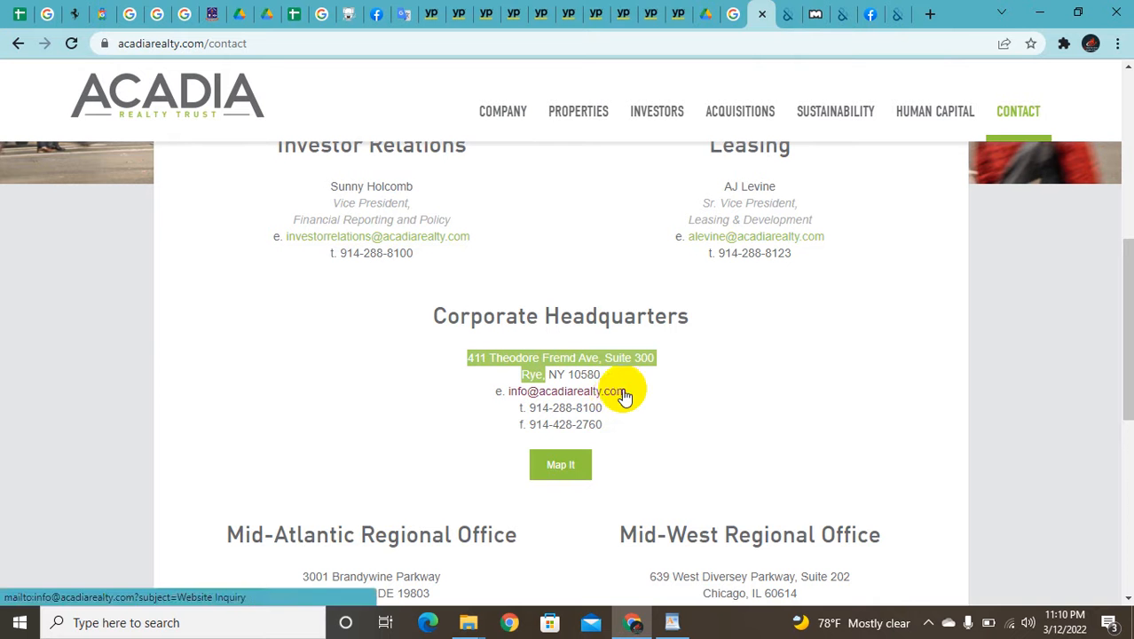
pyautogui.doubleClick(557, 373)
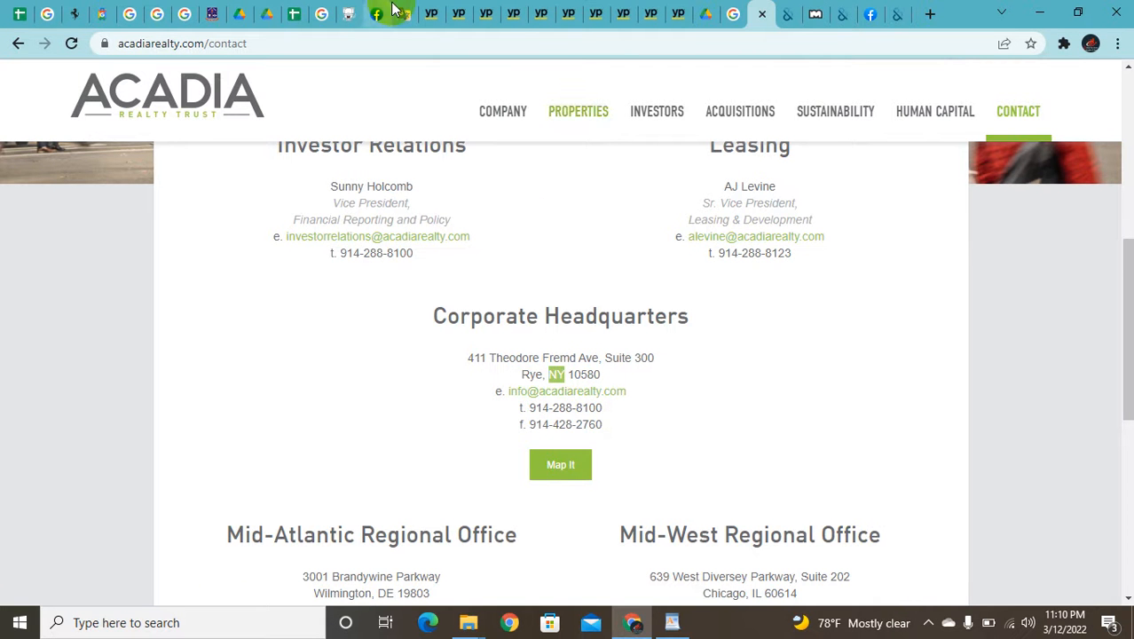
pyautogui.click(298, 13)
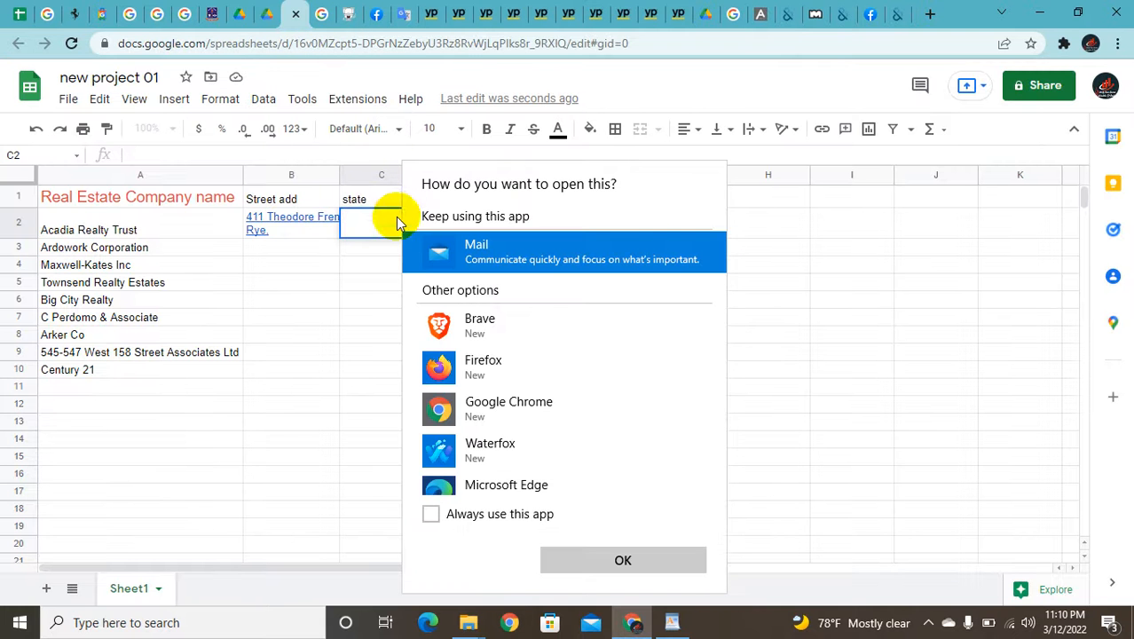
pyautogui.doubleClick(361, 226)
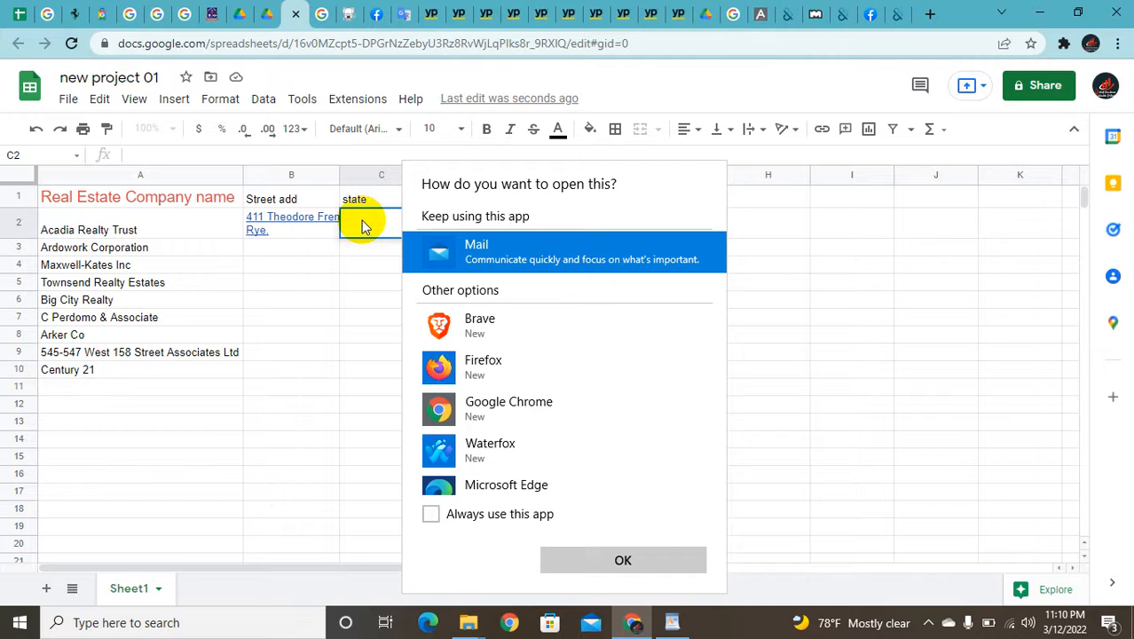
pyautogui.press('Escape')
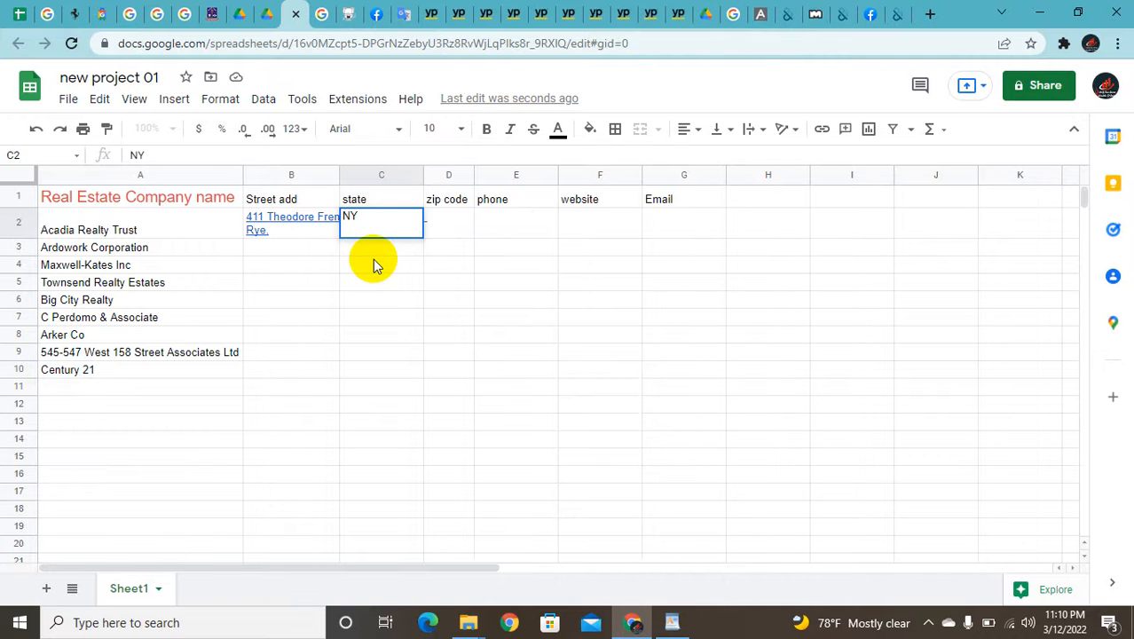
# Copy the zip code of the Corporate Headquarters from the Acadia contact page into cell D2.
pyautogui.click(446, 229)
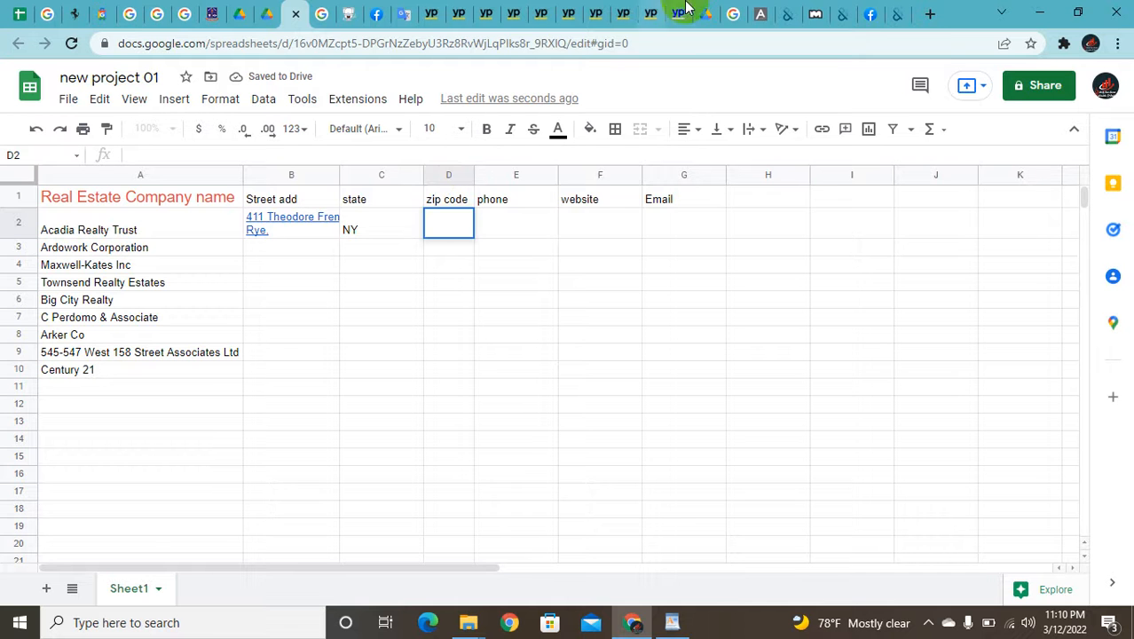
pyautogui.click(761, 16)
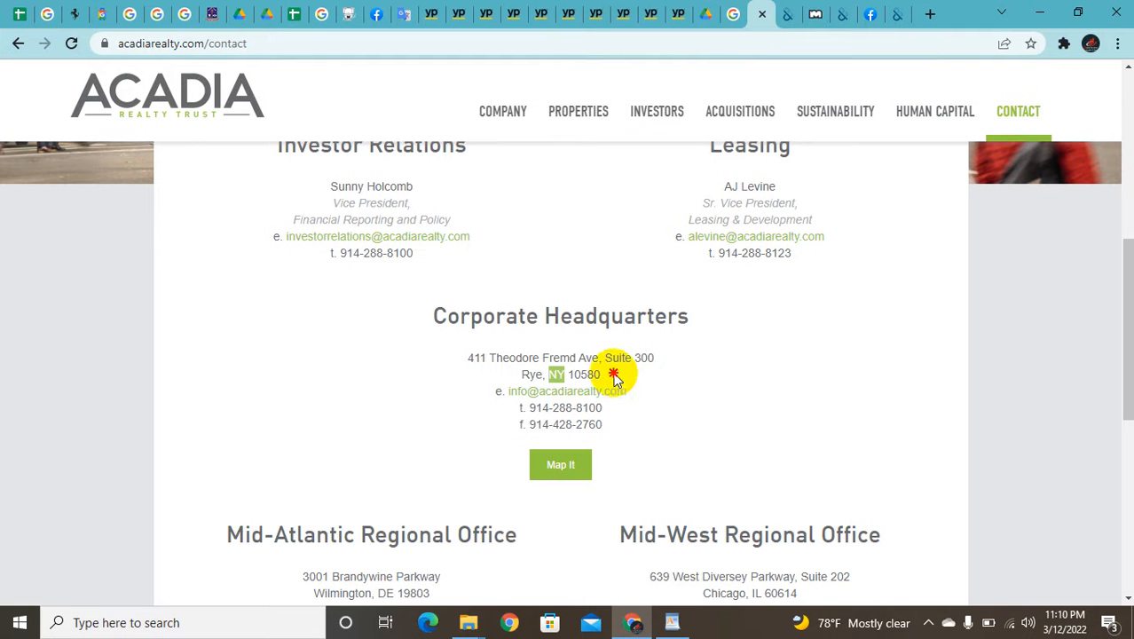
pyautogui.moveTo(608, 373); pyautogui.dragTo(576, 372)
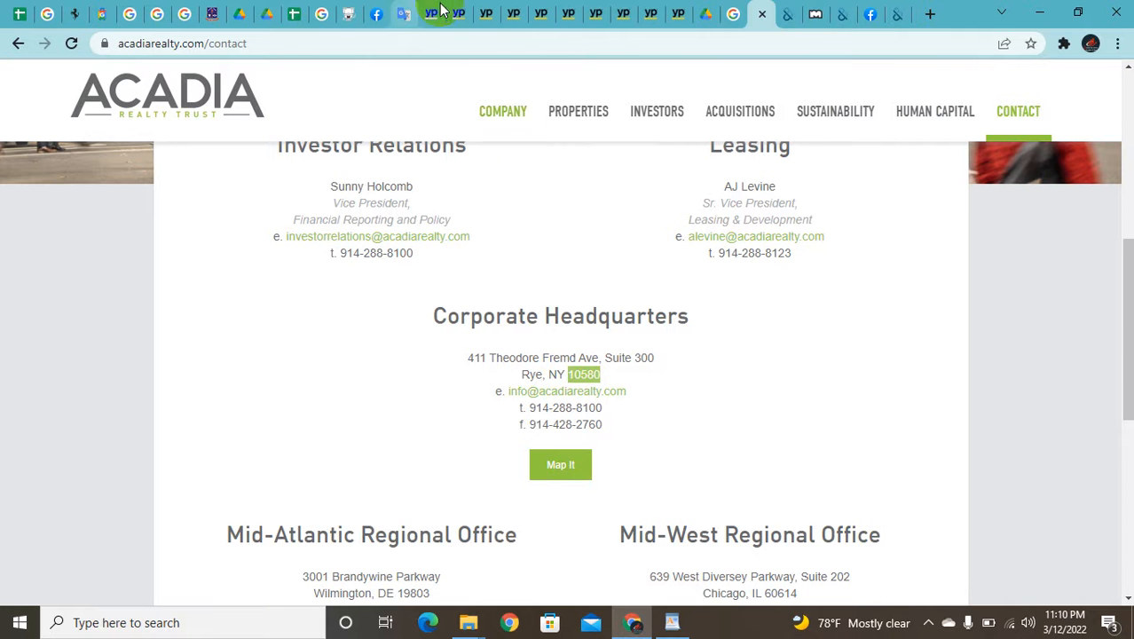
pyautogui.click(300, 12)
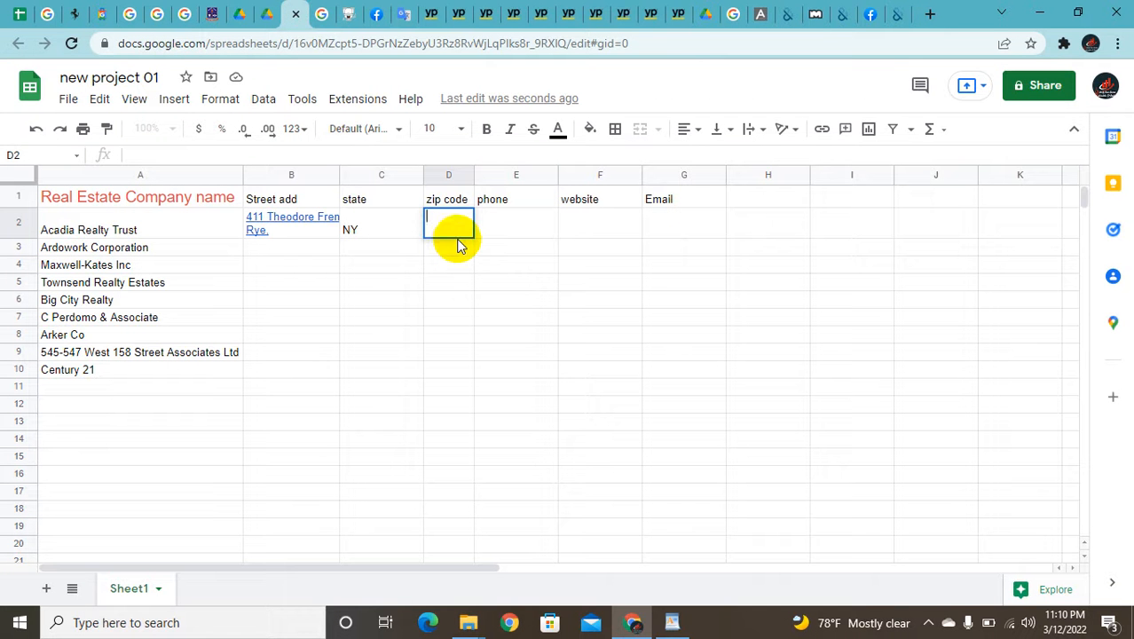
# Copy the Corporate Headquarters telephone number from the Acadia contact page into cell E2 under phone.
pyautogui.click(509, 221)
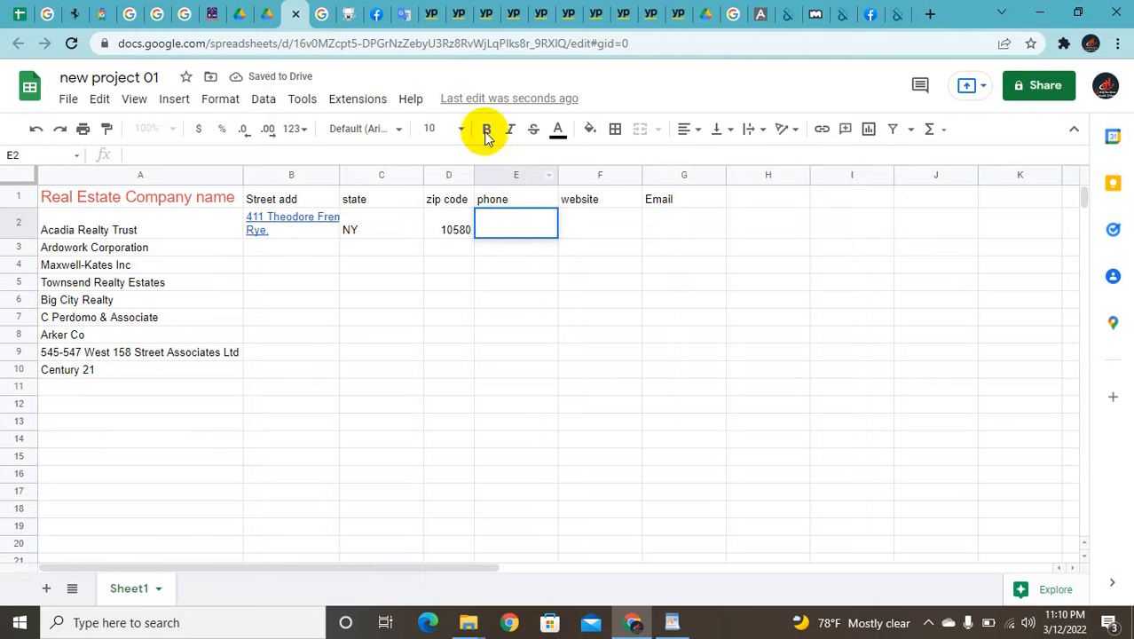
pyautogui.click(758, 14)
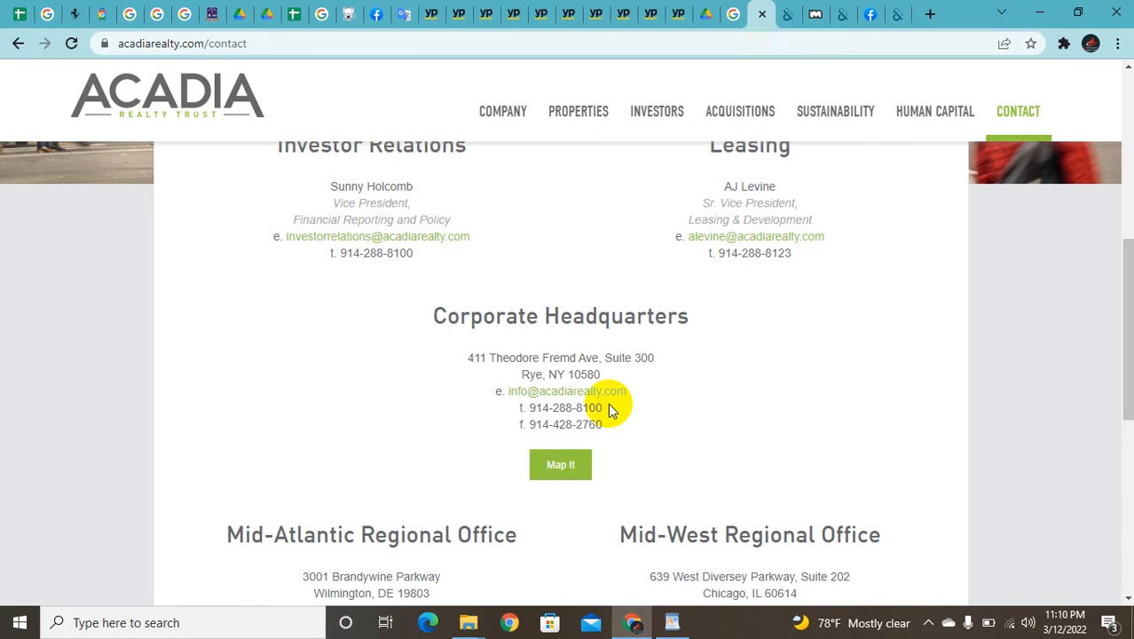
pyautogui.moveTo(606, 407); pyautogui.dragTo(539, 411)
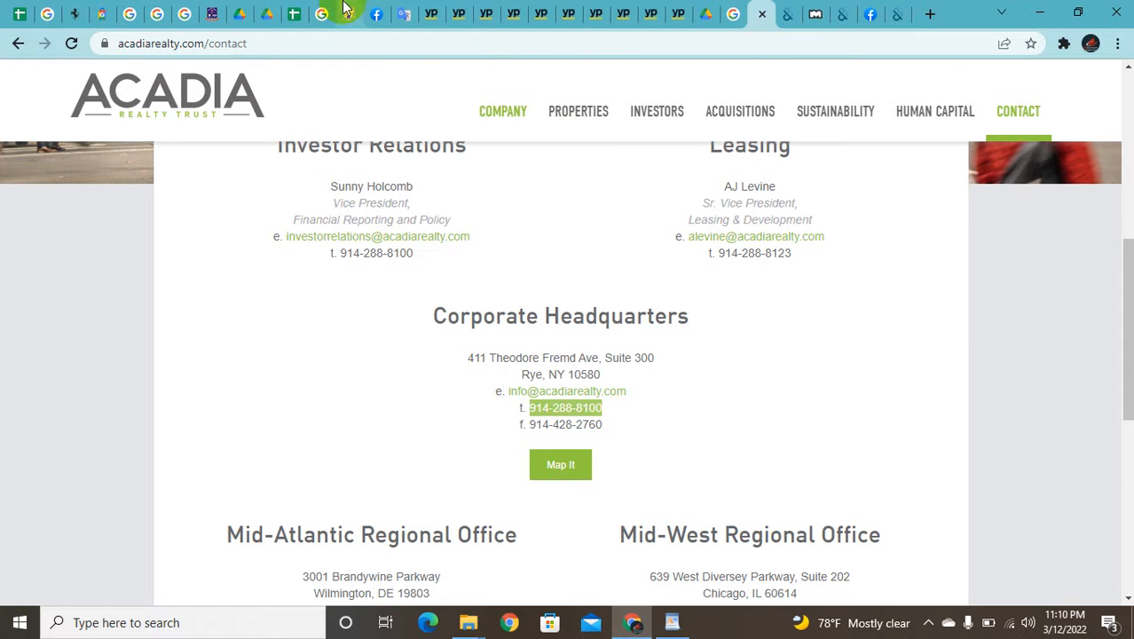
pyautogui.click(296, 13)
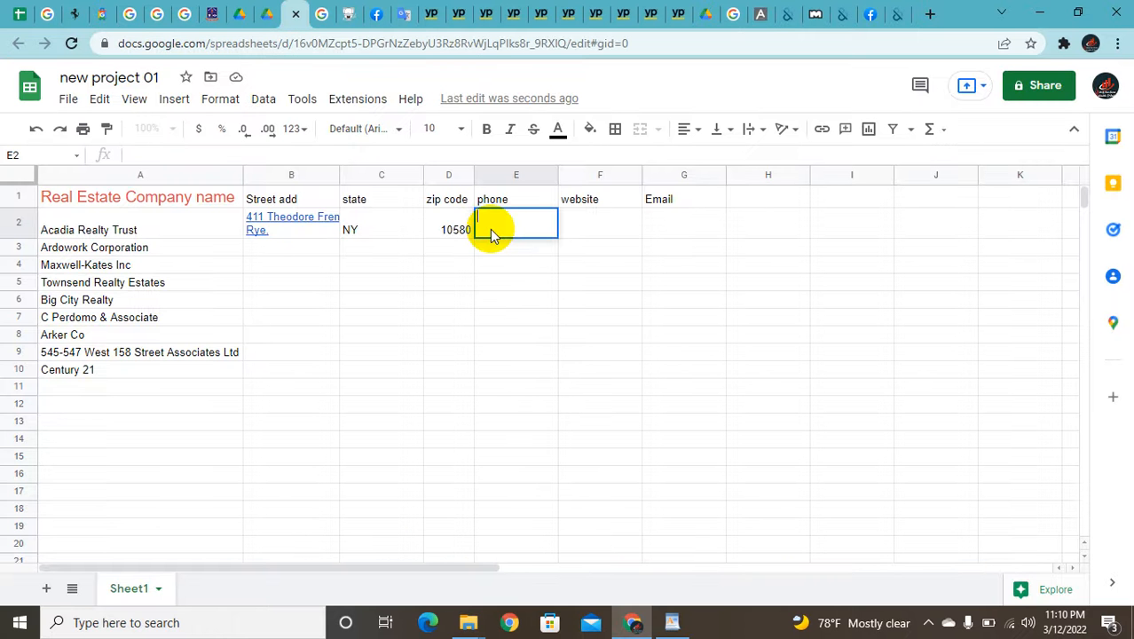
pyautogui.hotkey('ctrl', 'v')
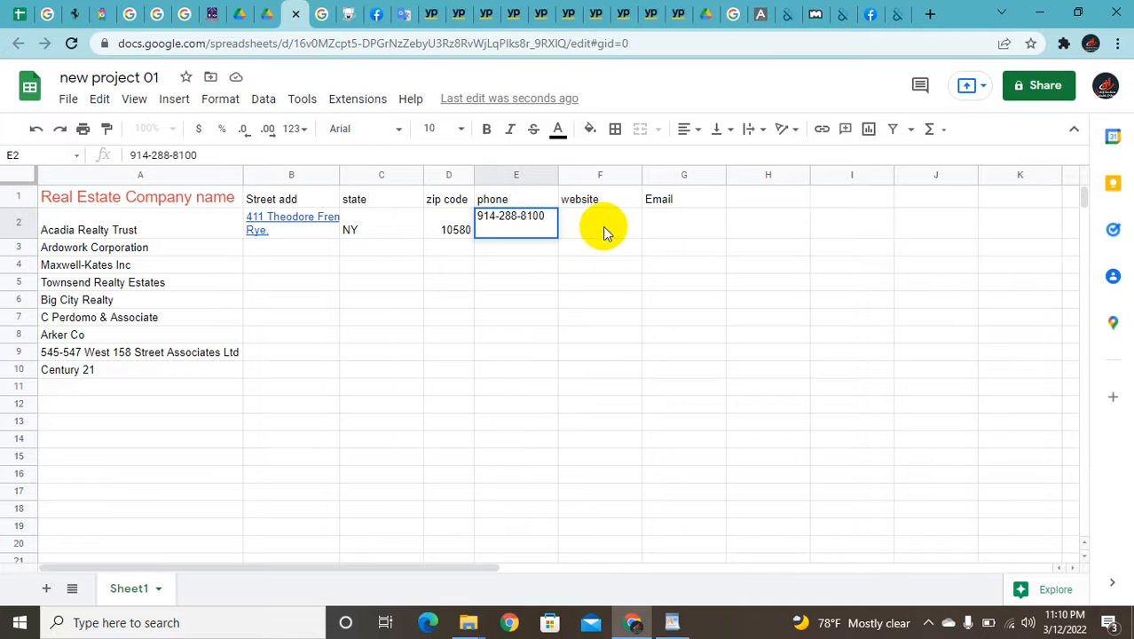
pyautogui.click(602, 228)
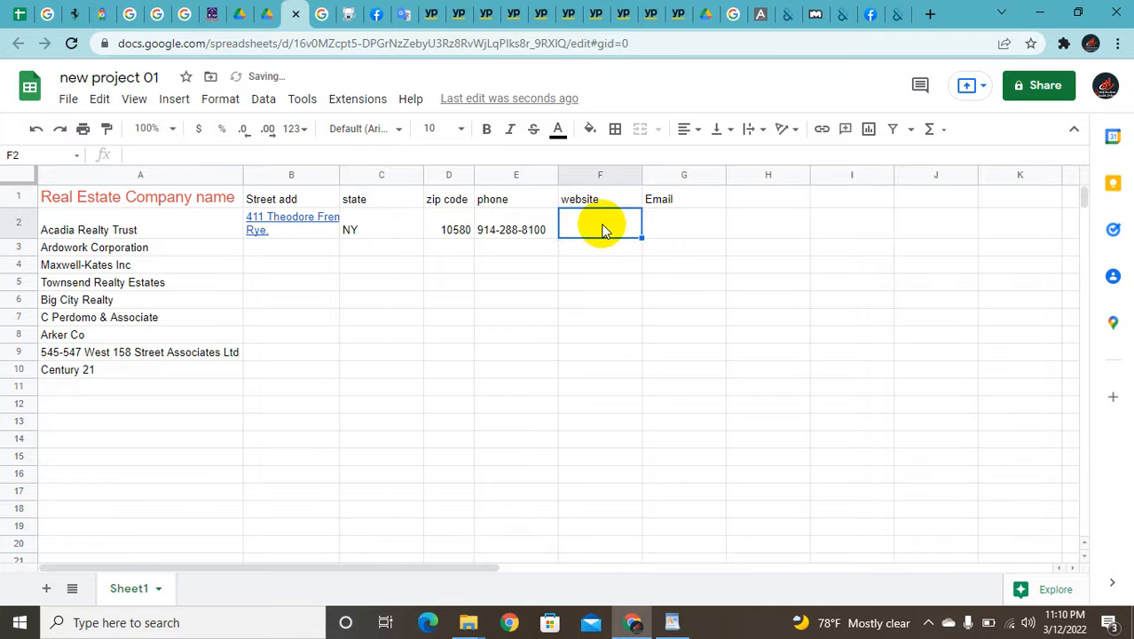
# Copy the Corporate Headquarters email address from the Acadia contact page into cell G2 under Email.
pyautogui.click(760, 12)
pyautogui.click(353, 44)
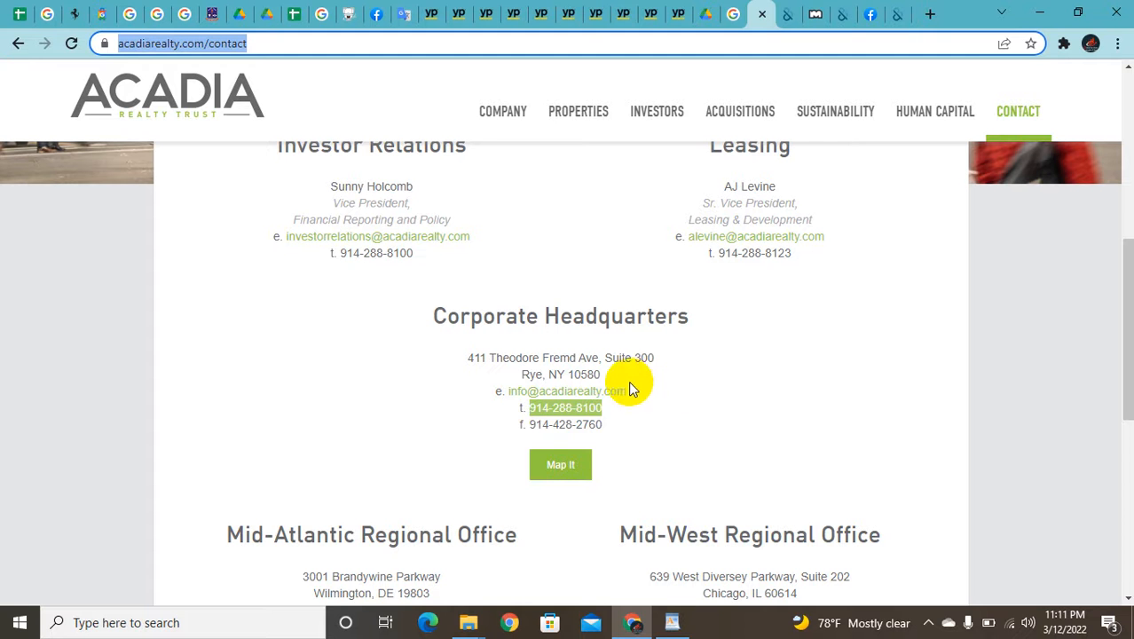
pyautogui.moveTo(637, 391); pyautogui.dragTo(508, 391)
pyautogui.hotkey('ctrl', 'c')
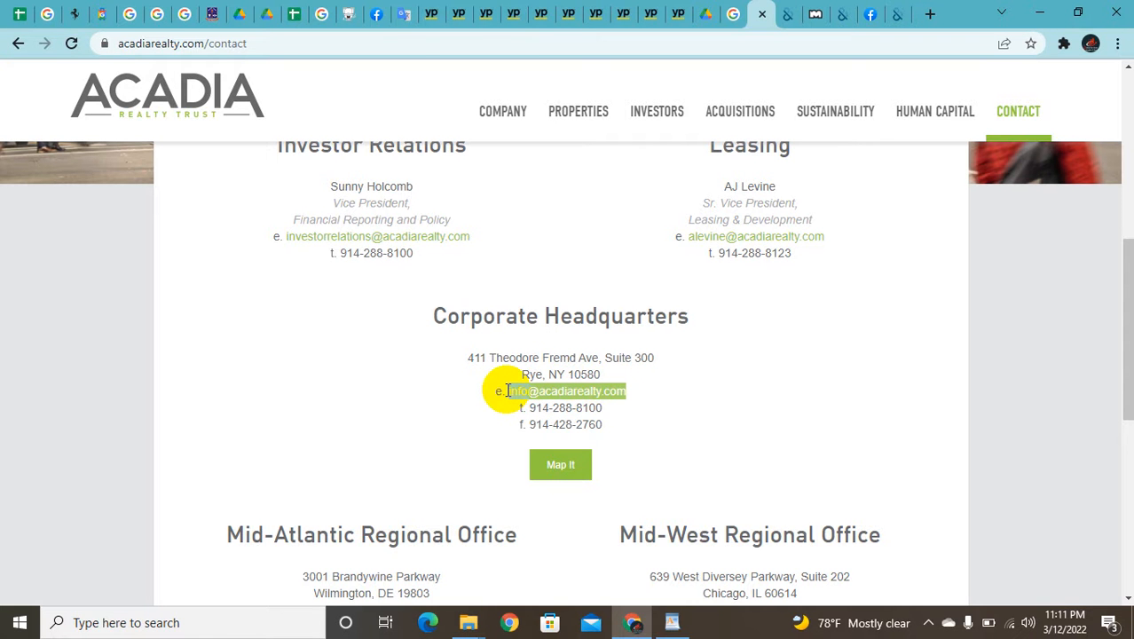
pyautogui.click(294, 13)
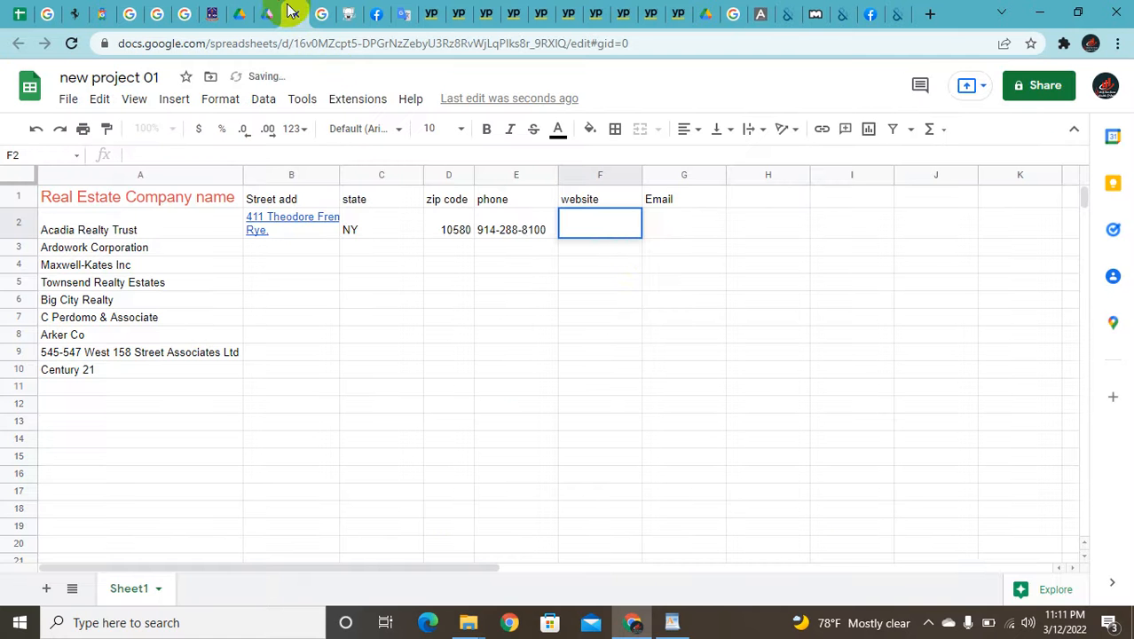
pyautogui.click(664, 229)
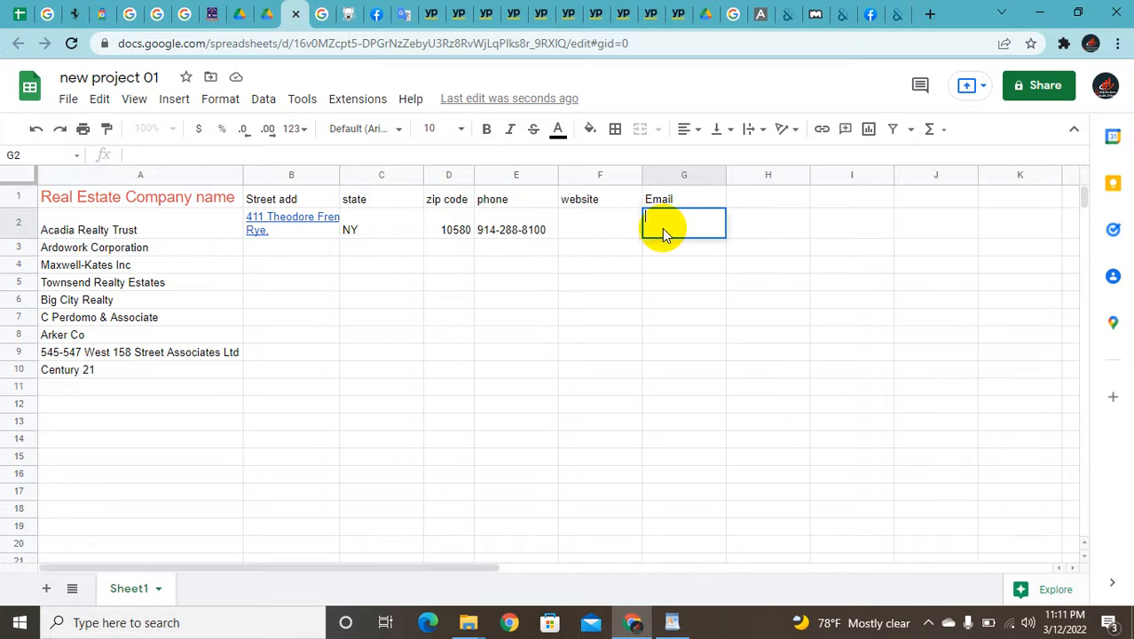
pyautogui.hotkey('ctrl', 'v')
pyautogui.click(593, 226)
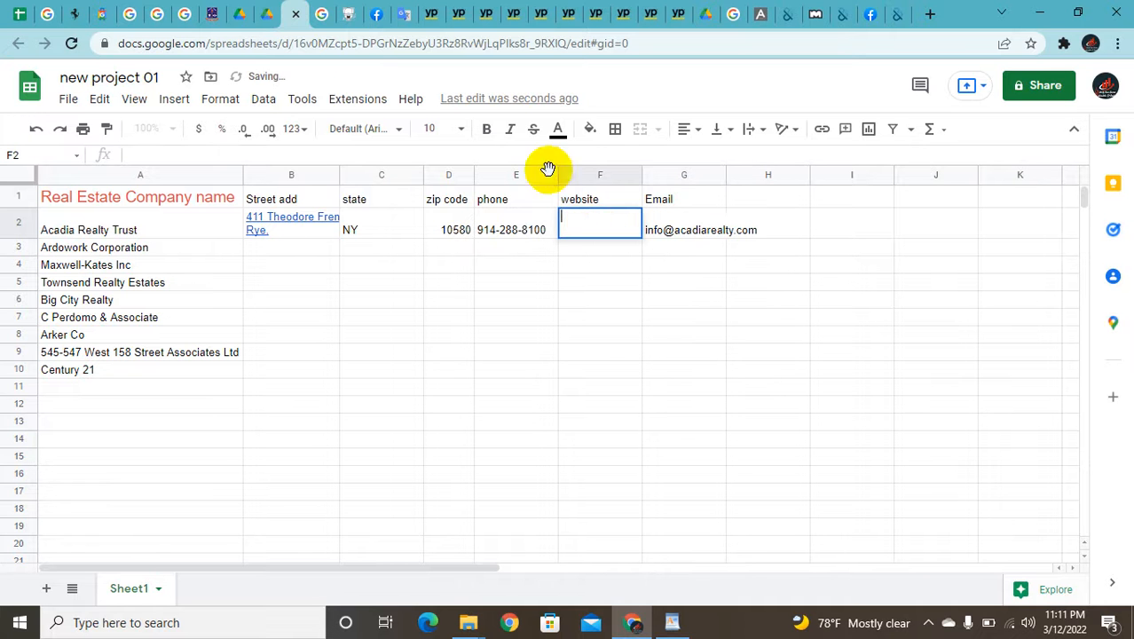
pyautogui.click(764, 14)
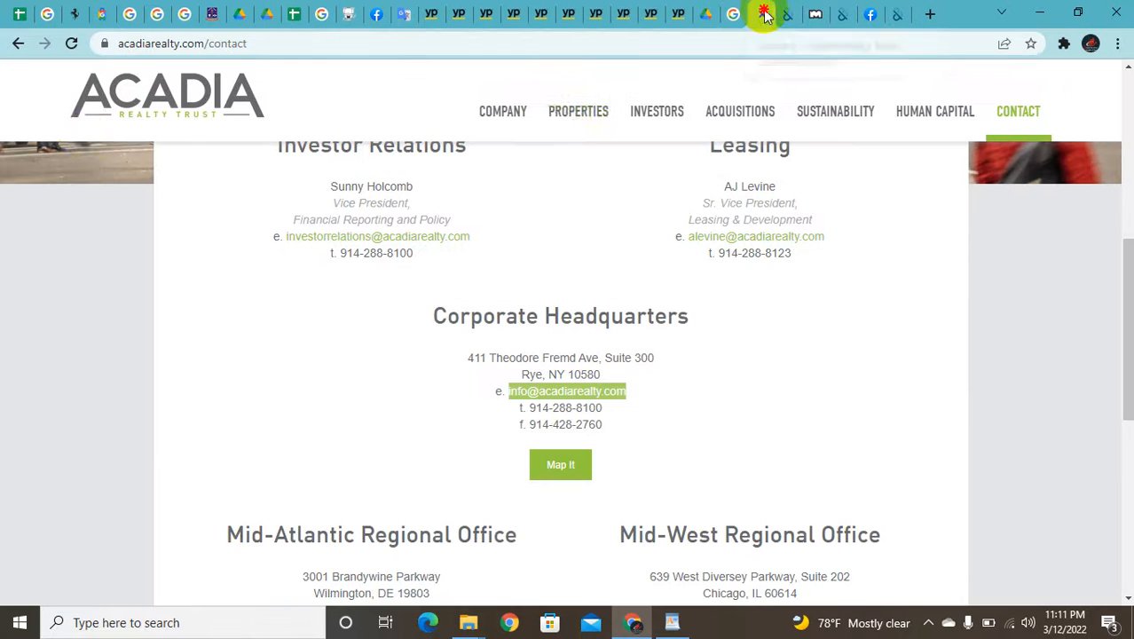
pyautogui.click(18, 45)
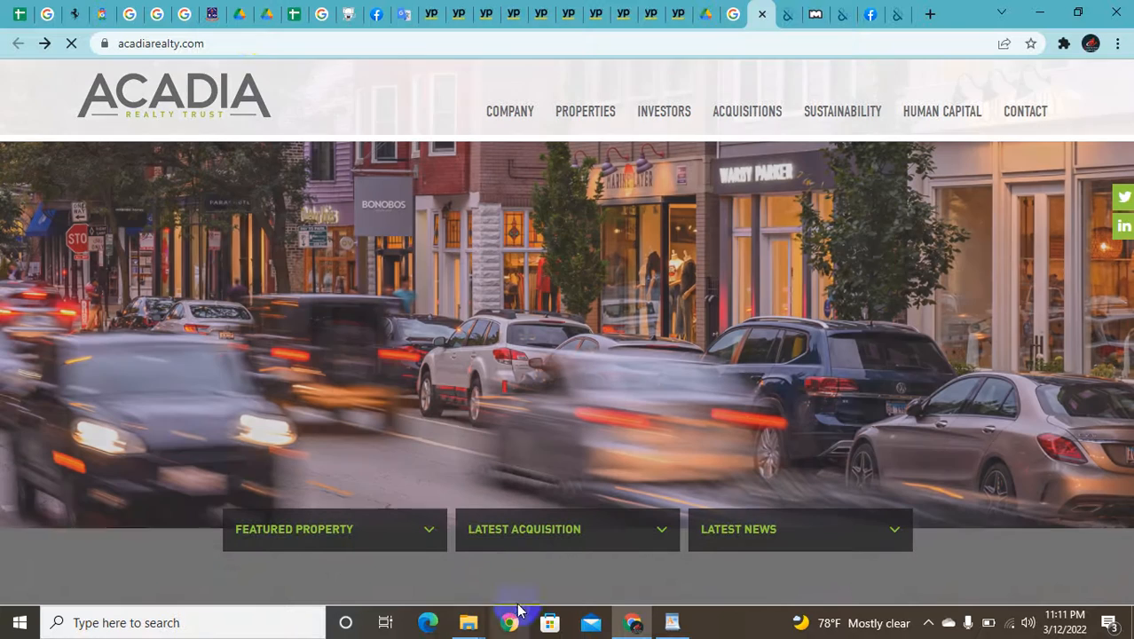
pyautogui.click(244, 43)
pyautogui.hotkey('ctrl', 'c')
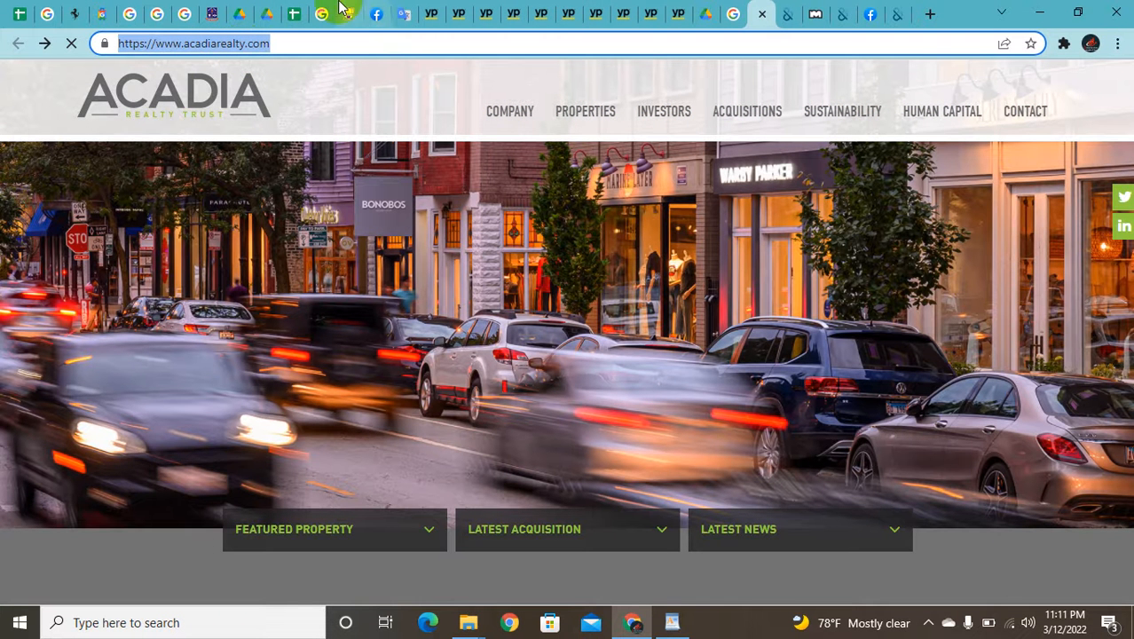
pyautogui.click(293, 14)
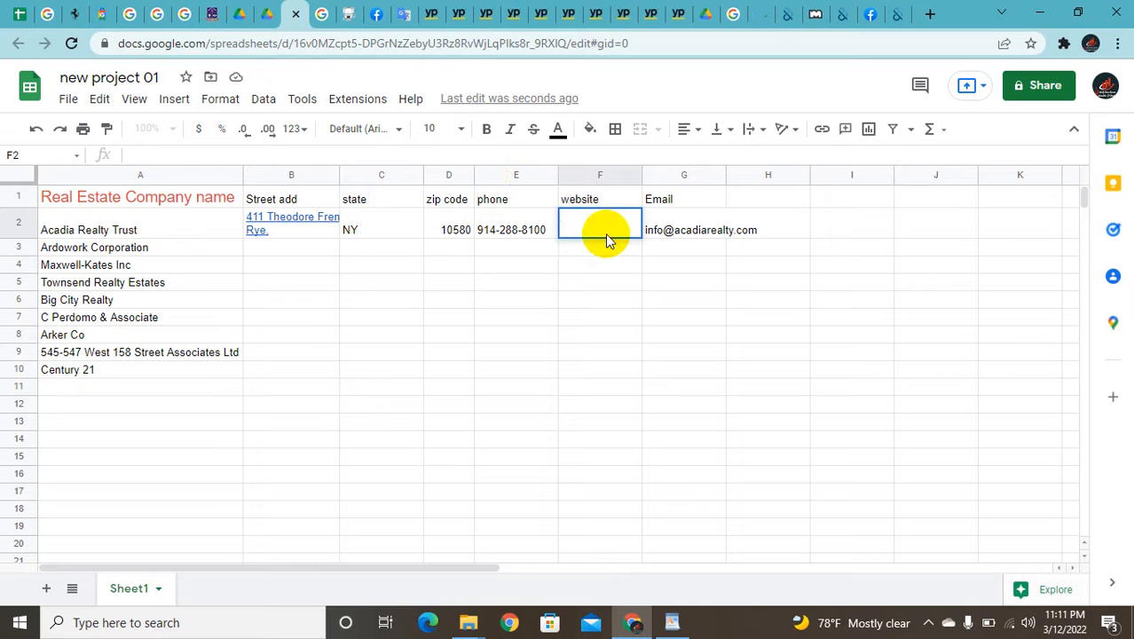
pyautogui.hotkey('ctrl', 'v')
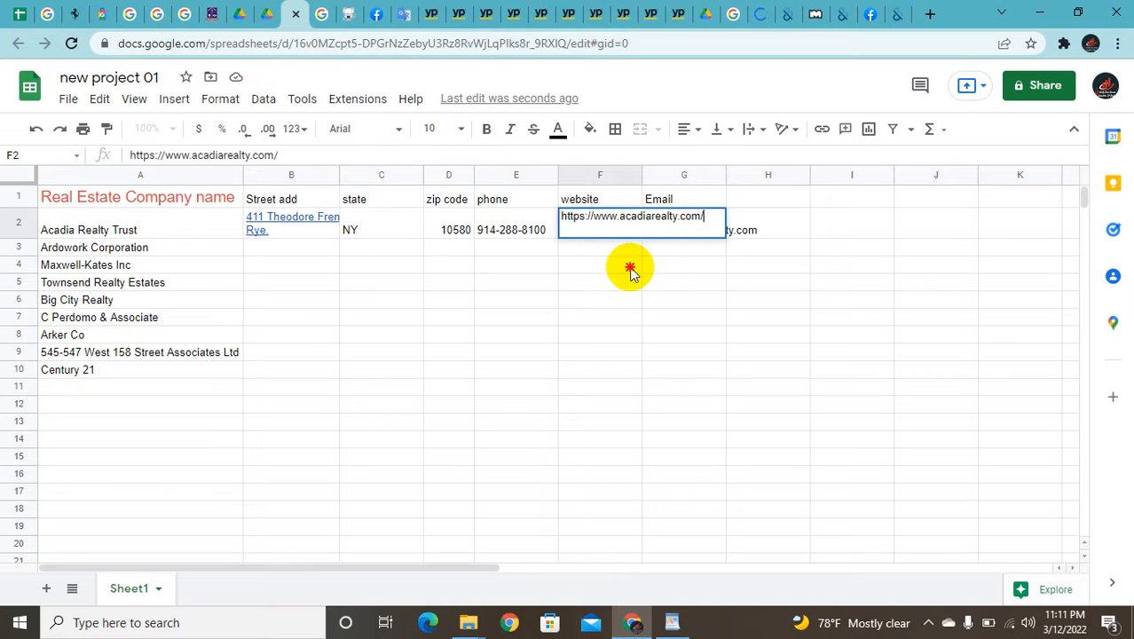
pyautogui.doubleClick(631, 266)
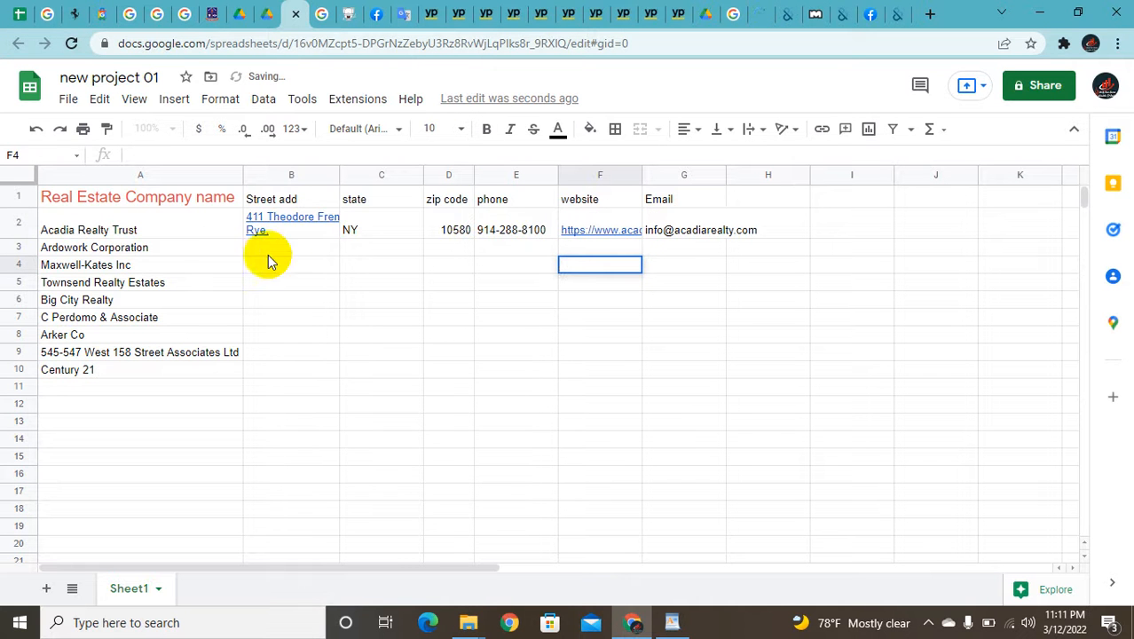
pyautogui.click(34, 229)
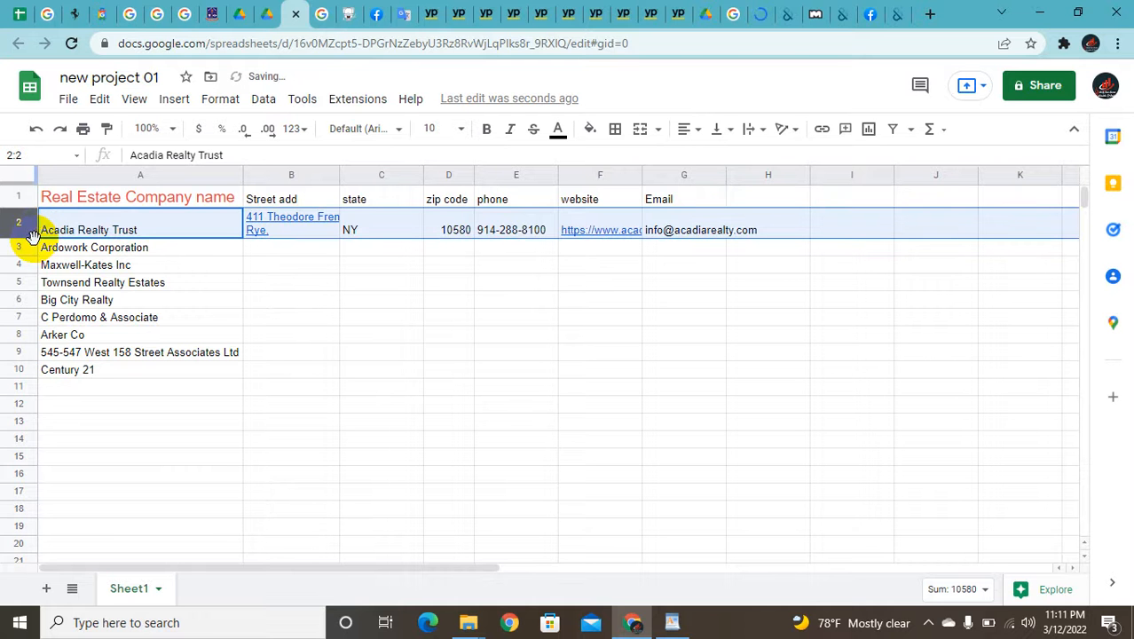
pyautogui.click(40, 236)
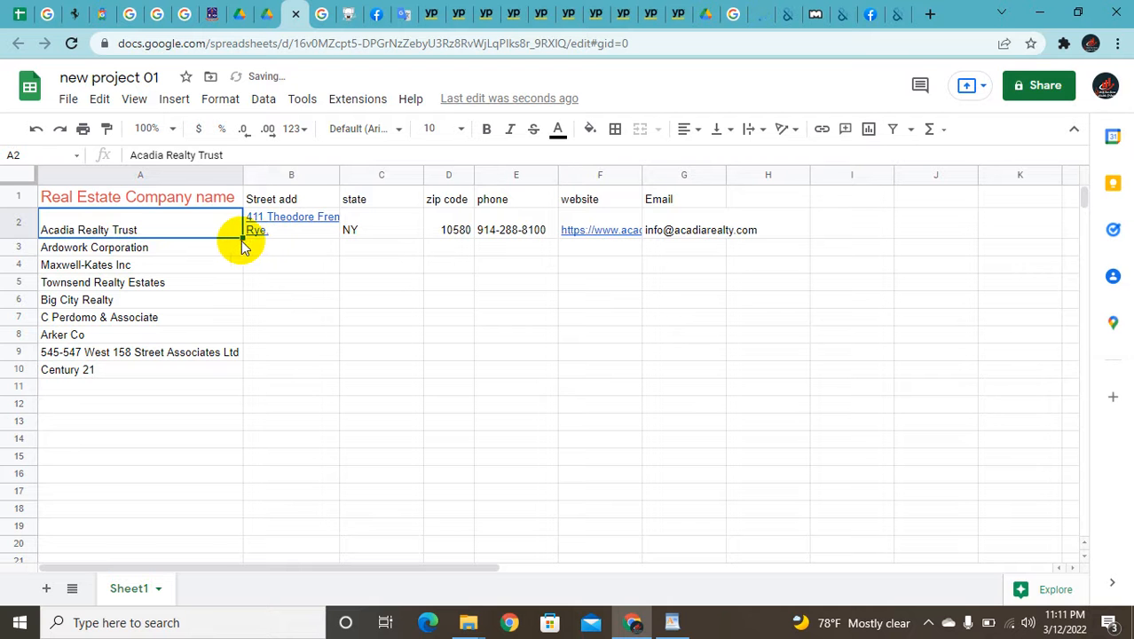
pyautogui.moveTo(240, 239); pyautogui.dragTo(237, 237)
pyautogui.doubleClick(205, 233)
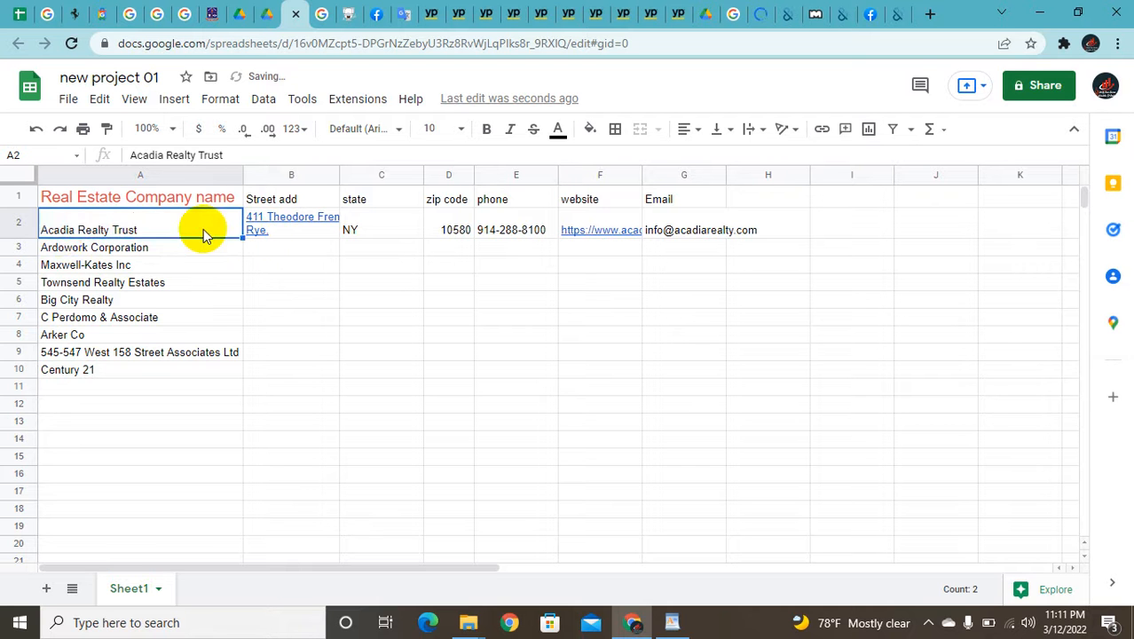
pyautogui.click(89, 248)
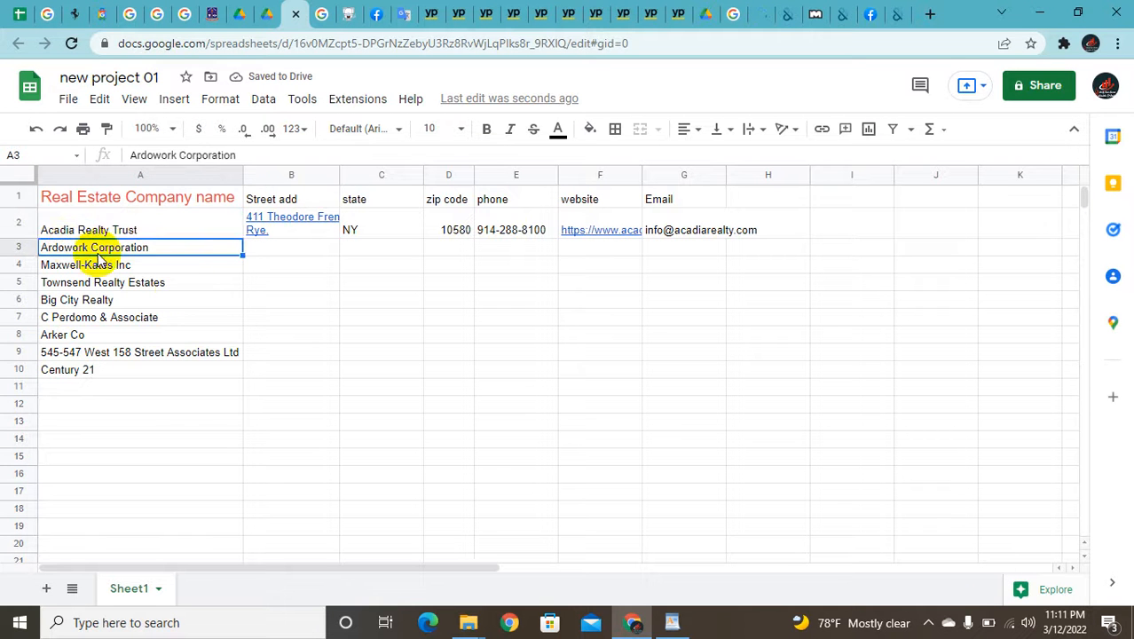
pyautogui.click(215, 305)
pyautogui.click(271, 336)
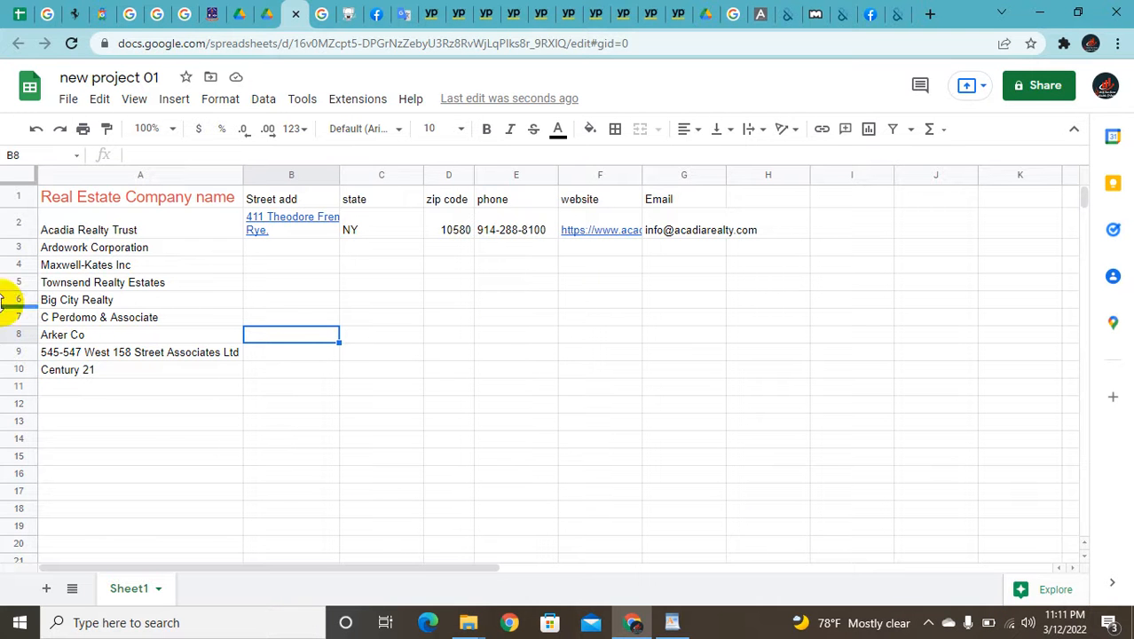
pyautogui.click(82, 337)
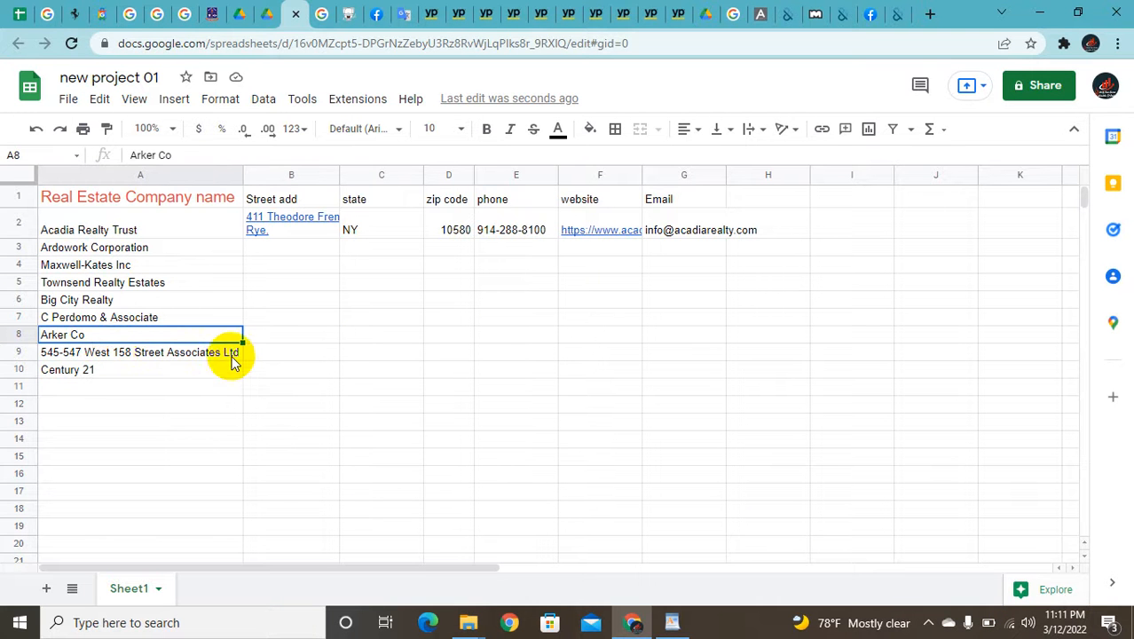
# Copy the company name Century 21 from cell A10 and search Google for it in place of Acadia Realty Trust.
pyautogui.doubleClick(160, 367)
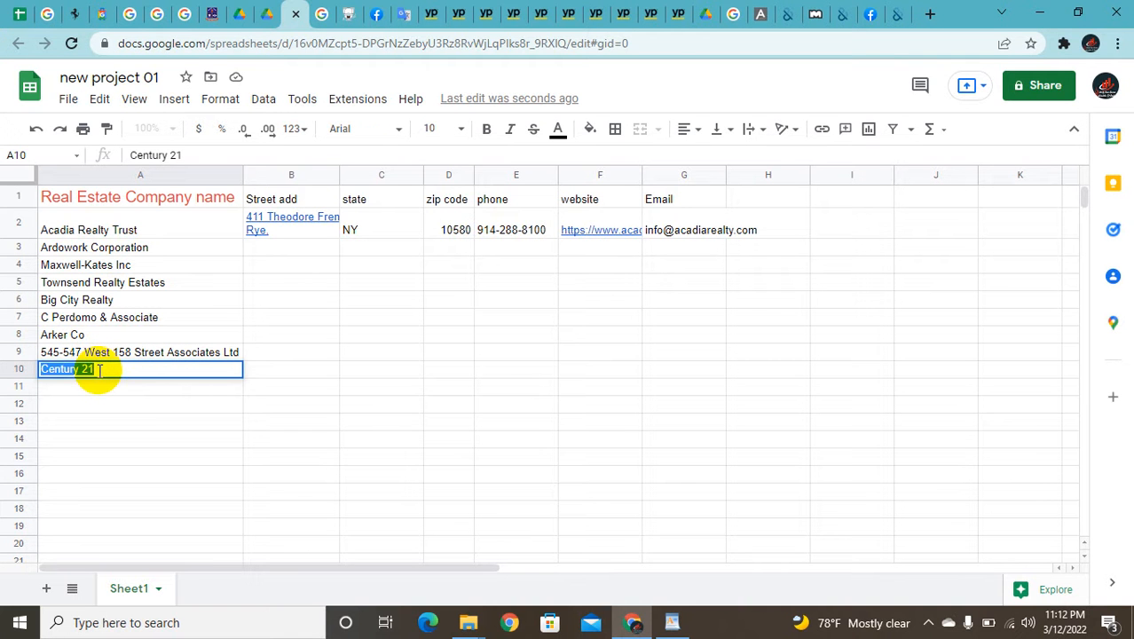
pyautogui.click(703, 11)
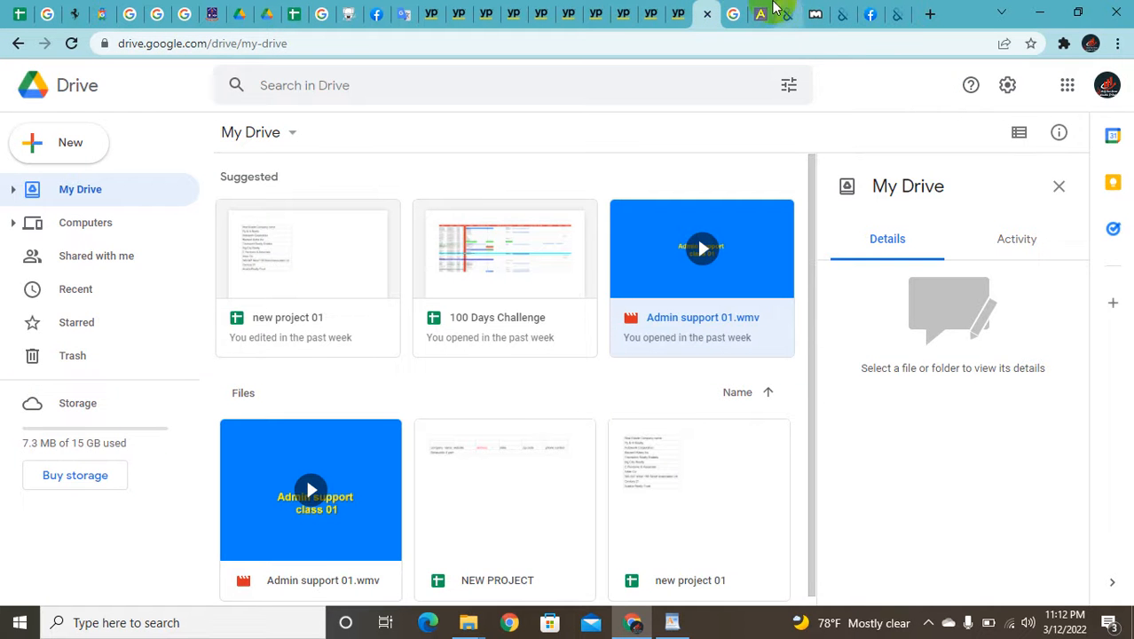
pyautogui.click(729, 14)
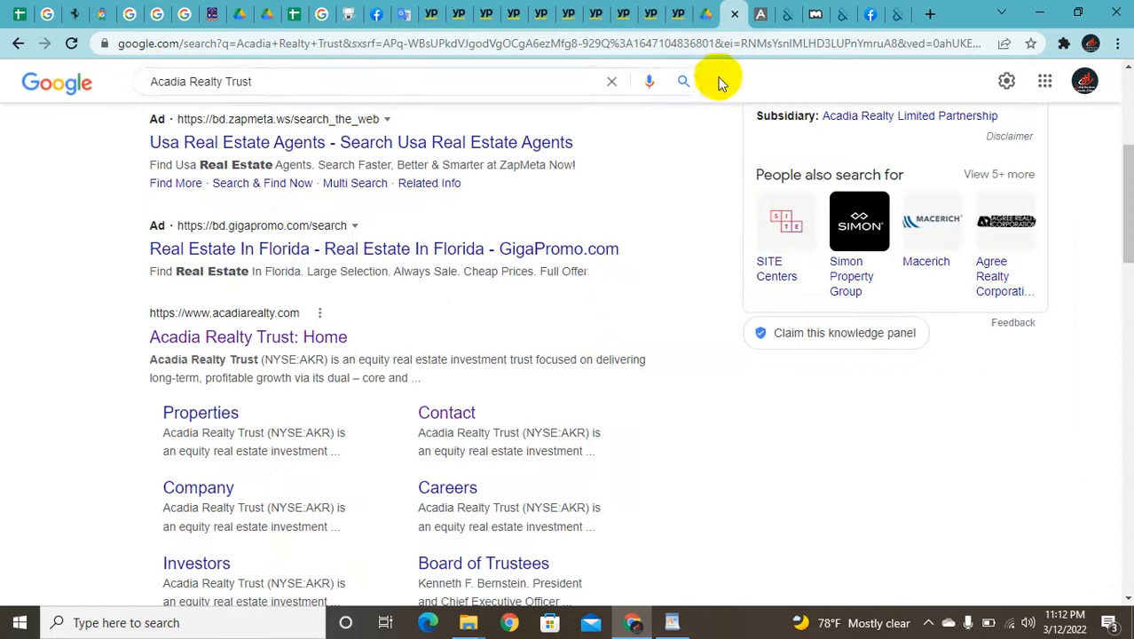
pyautogui.click(611, 81)
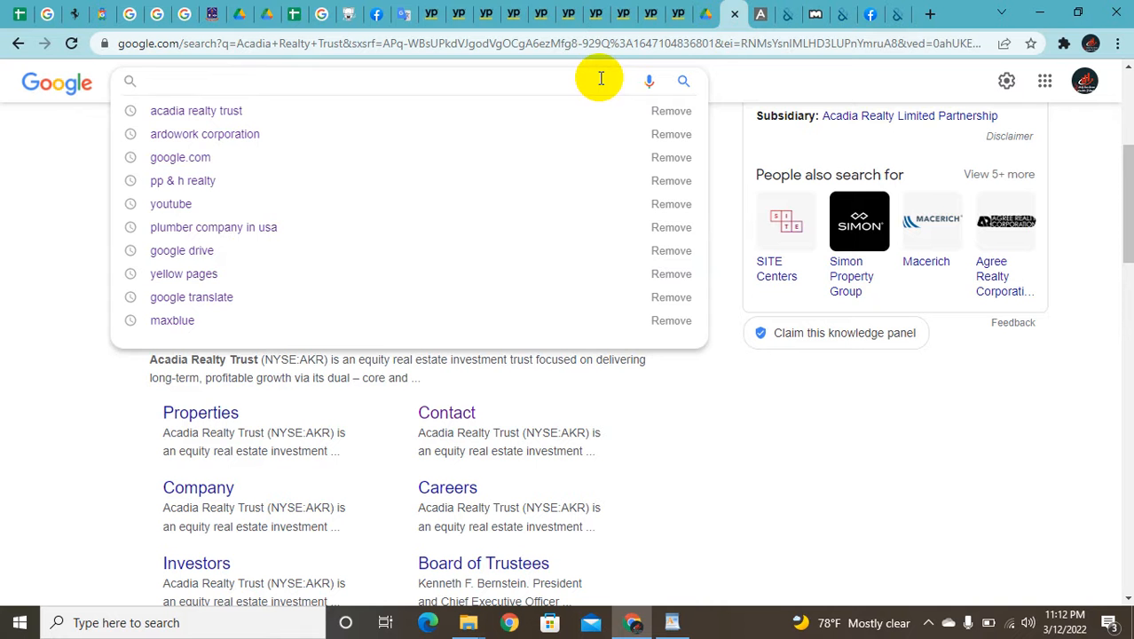
pyautogui.write('Century 21')
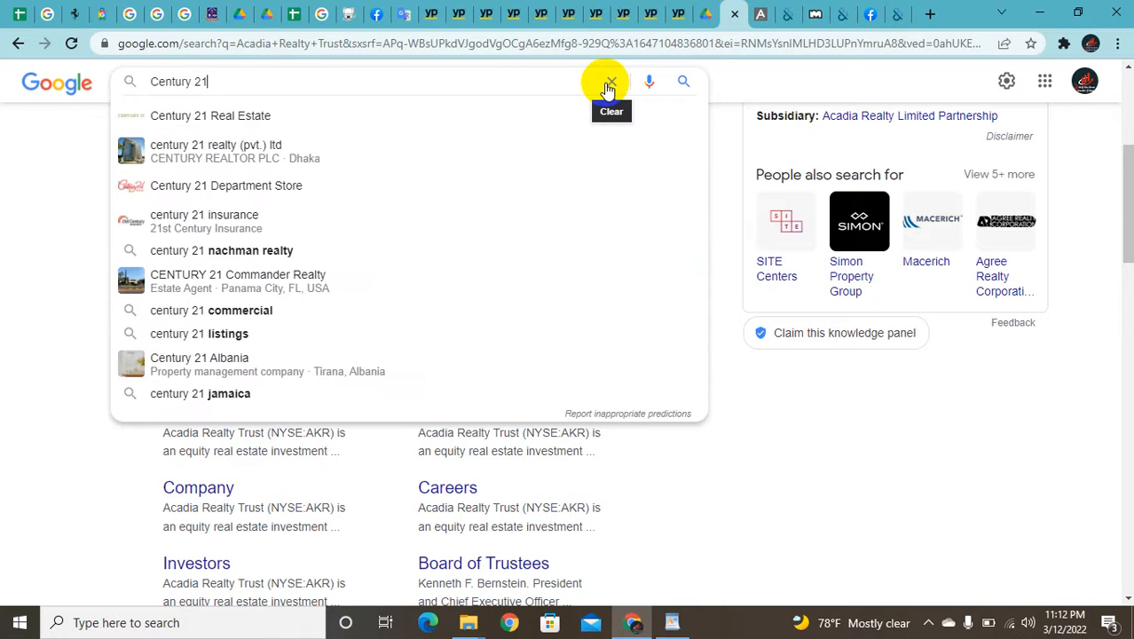
pyautogui.press('Return')
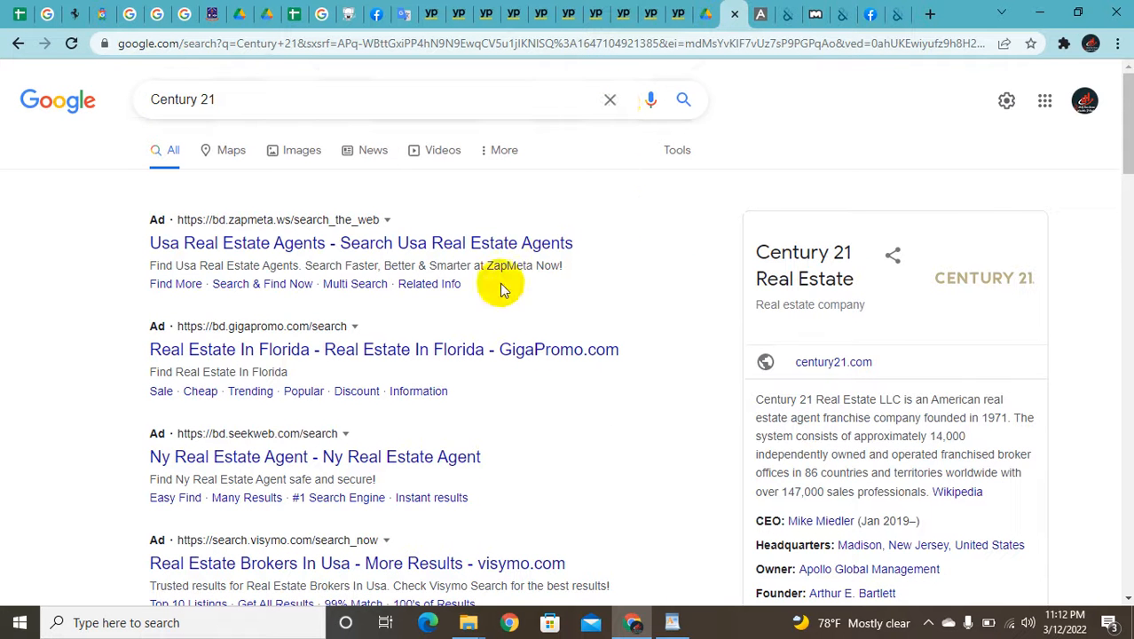
pyautogui.scroll(-3, 499, 283)
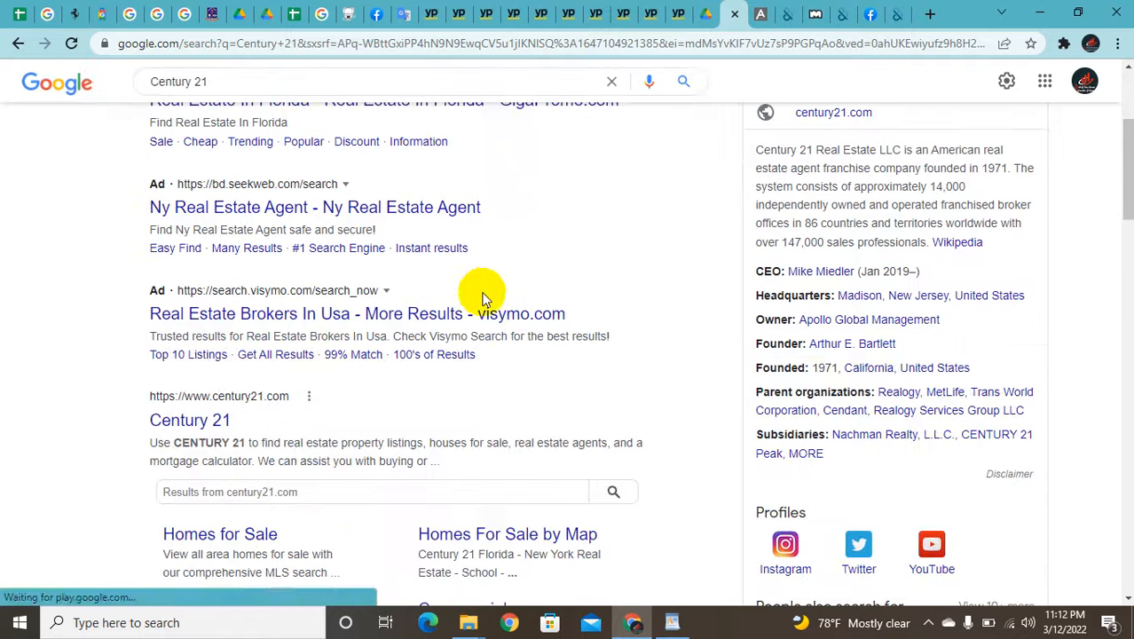
pyautogui.rightClick(205, 406)
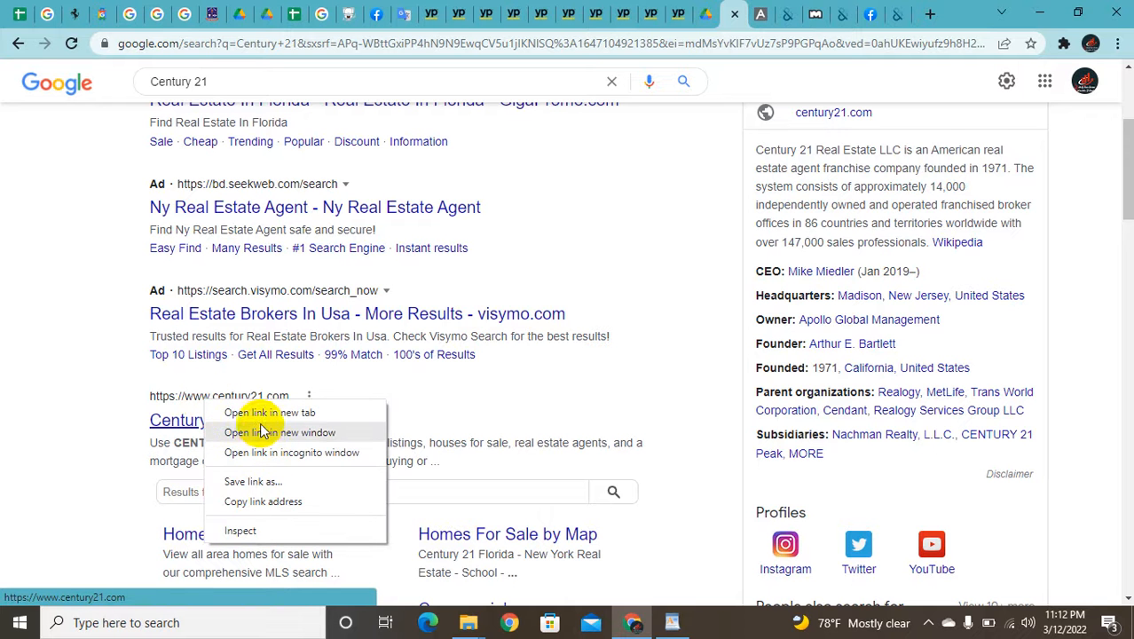
pyautogui.click(260, 413)
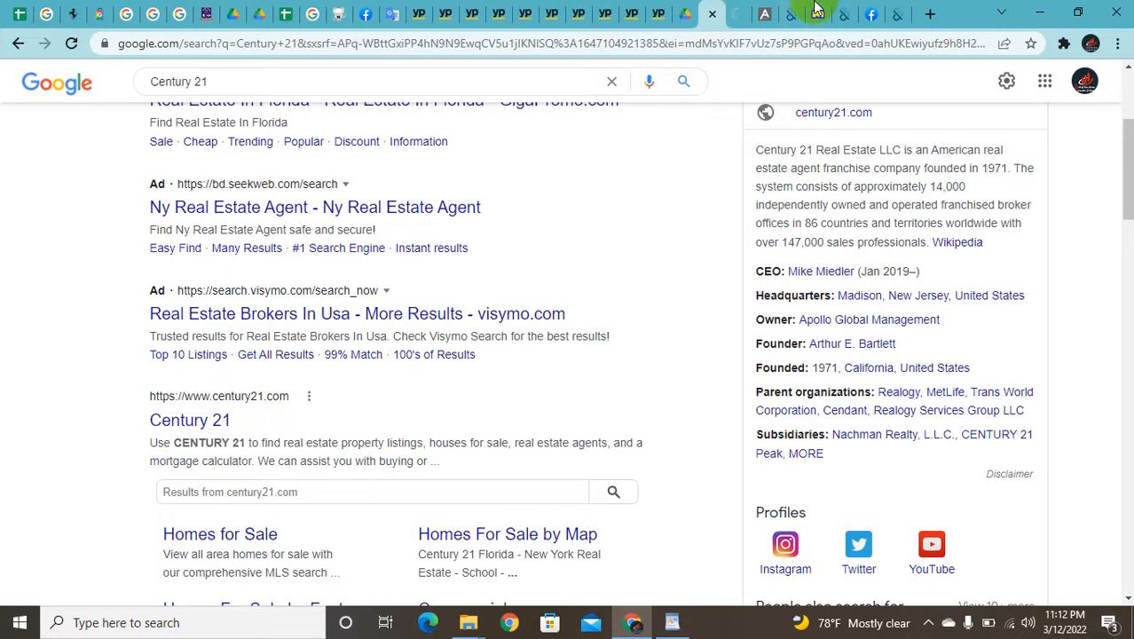
pyautogui.click(737, 11)
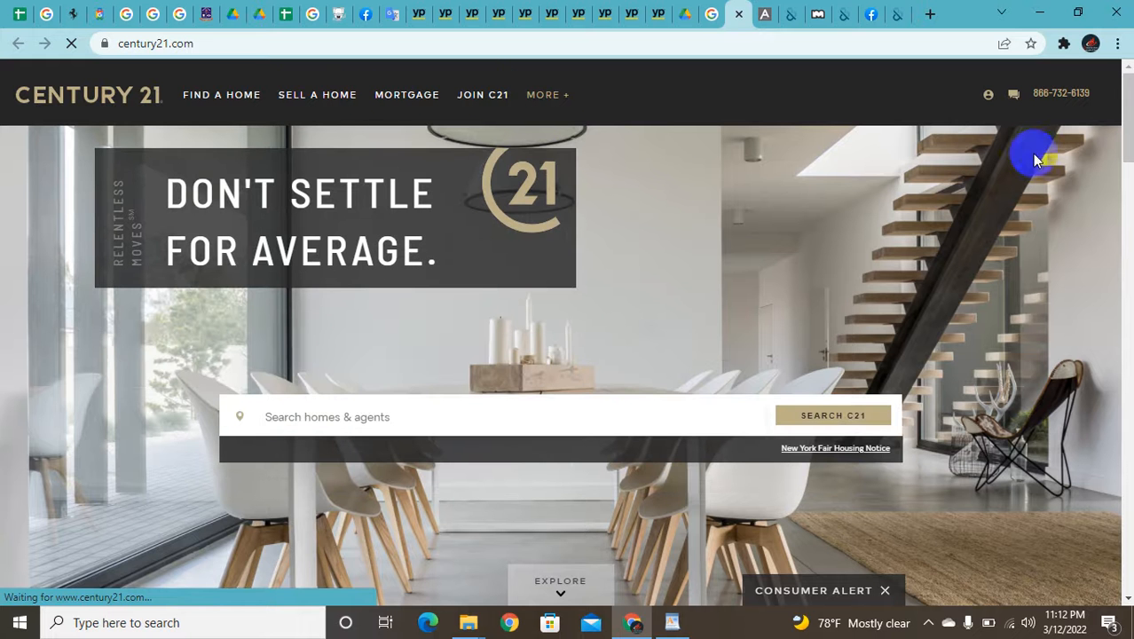
# Look down the Century 21 homepage and accept the site's cookies.
pyautogui.scroll(-3, 914, 376)
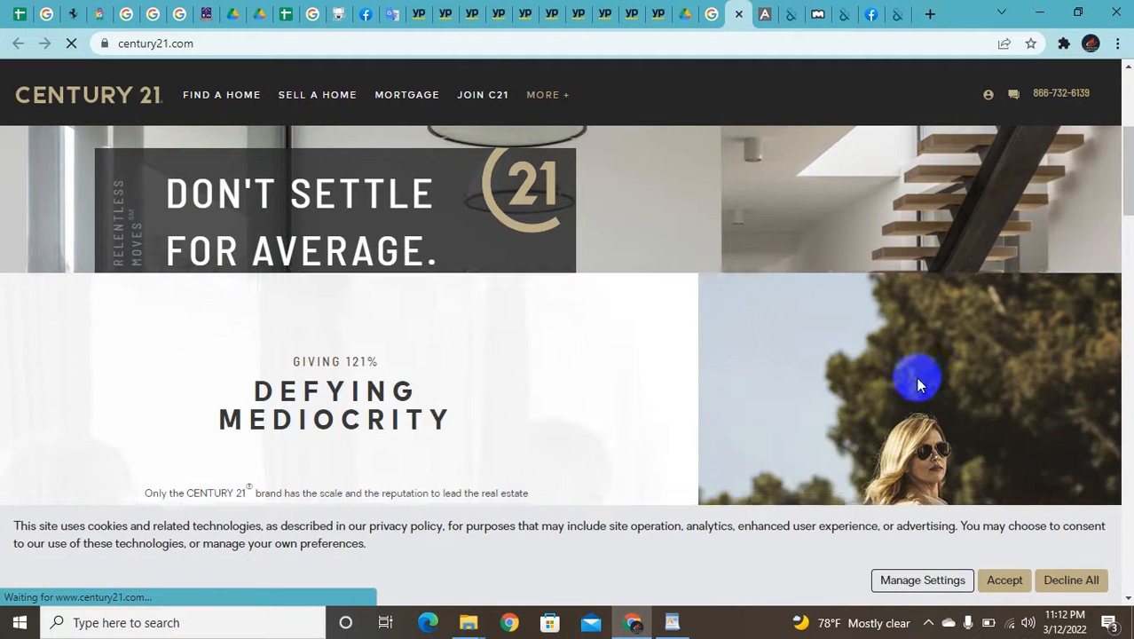
pyautogui.scroll(-3, 925, 409)
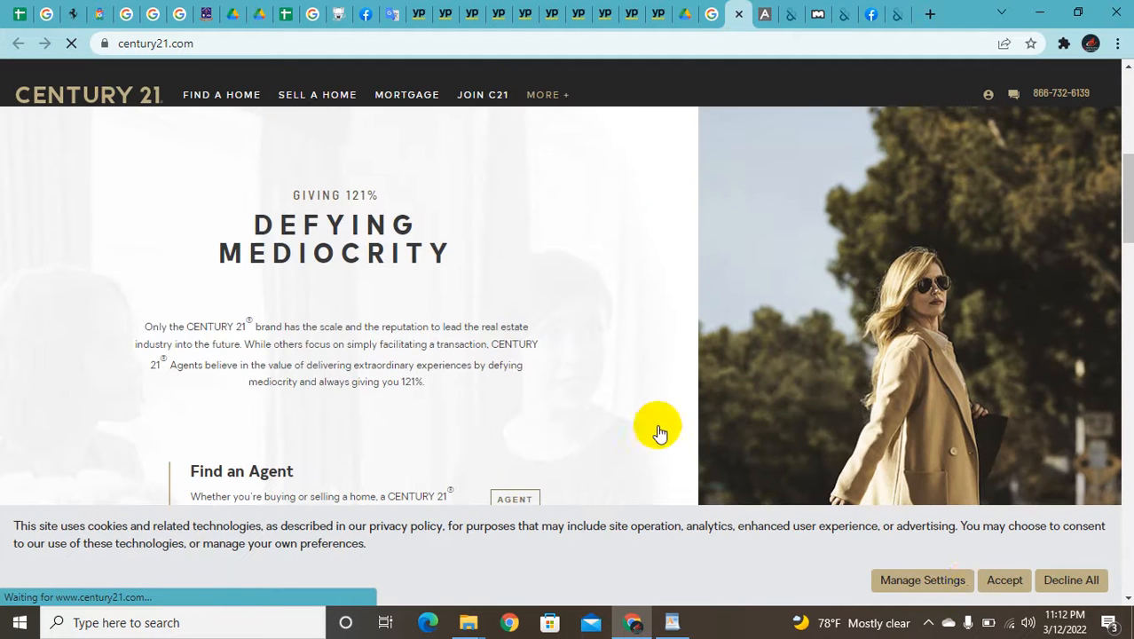
pyautogui.scroll(-10, 647, 412)
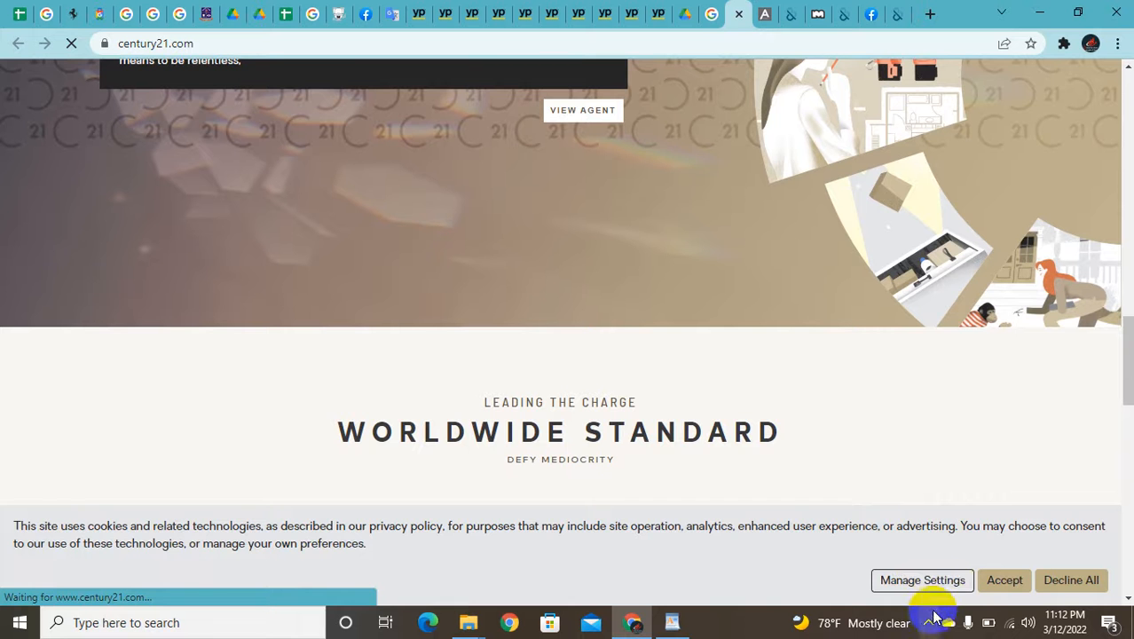
pyautogui.click(993, 583)
# Open the About Us page from the Century 21 homepage footer and look through it for company details.
pyautogui.scroll(-4, 817, 460)
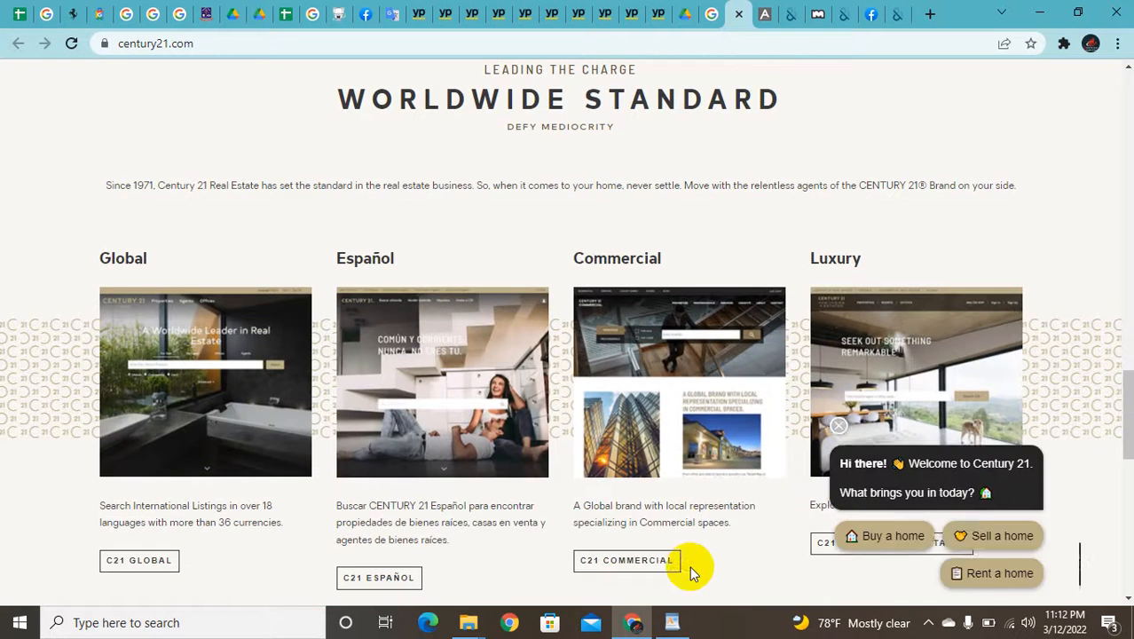
pyautogui.scroll(-10, 686, 567)
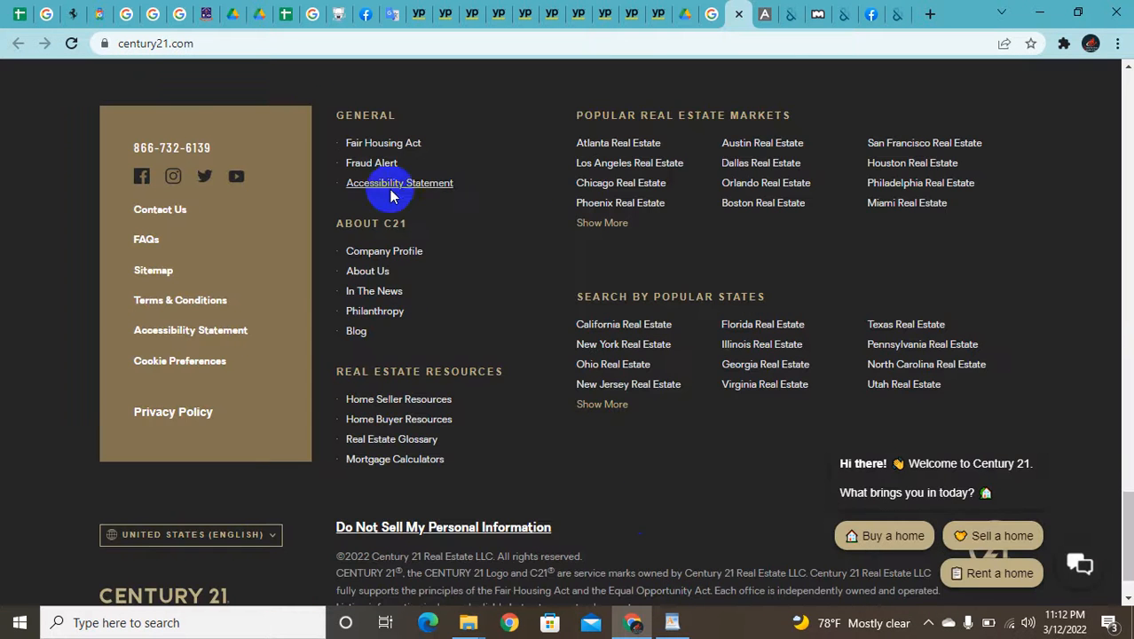
pyautogui.scroll(-1, 668, 284)
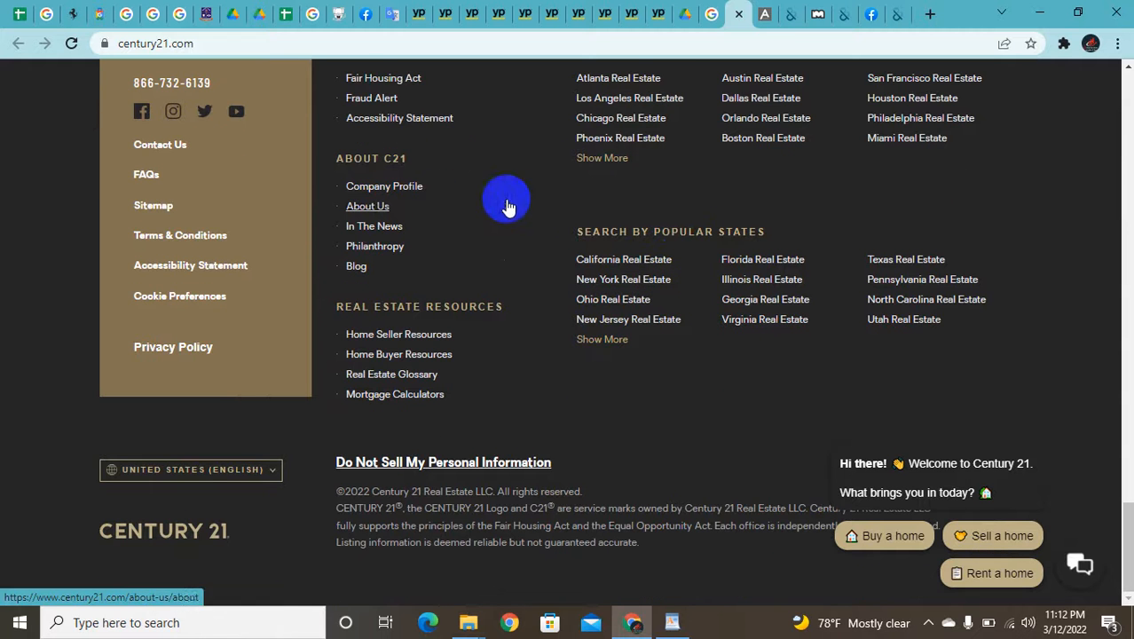
pyautogui.click(380, 211)
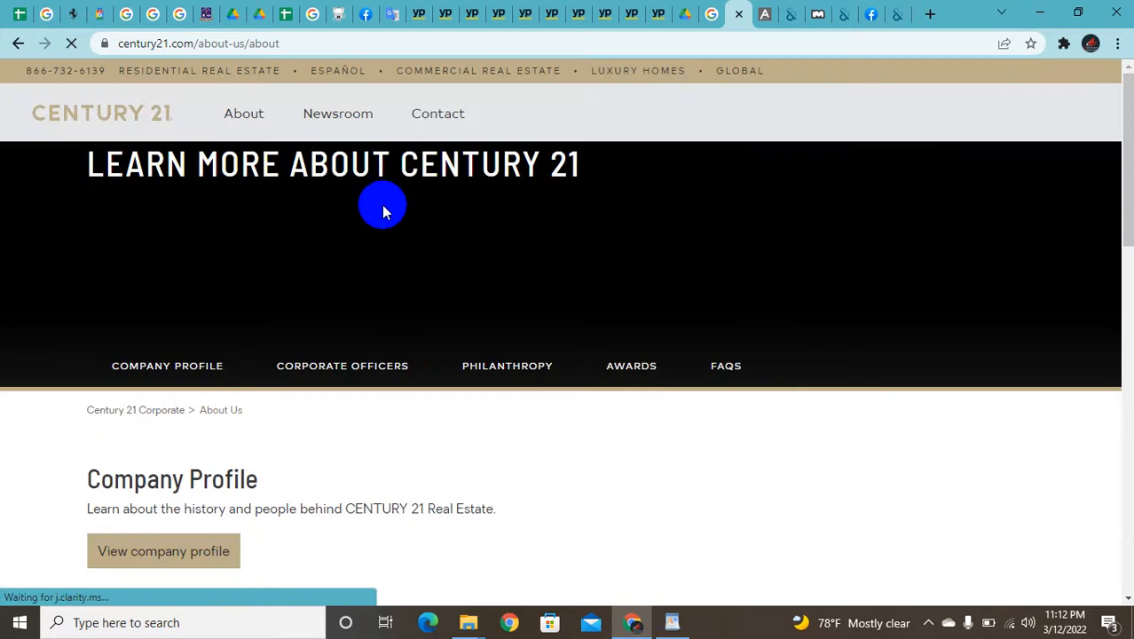
pyautogui.scroll(-1, 550, 302)
pyautogui.scroll(-2, 557, 313)
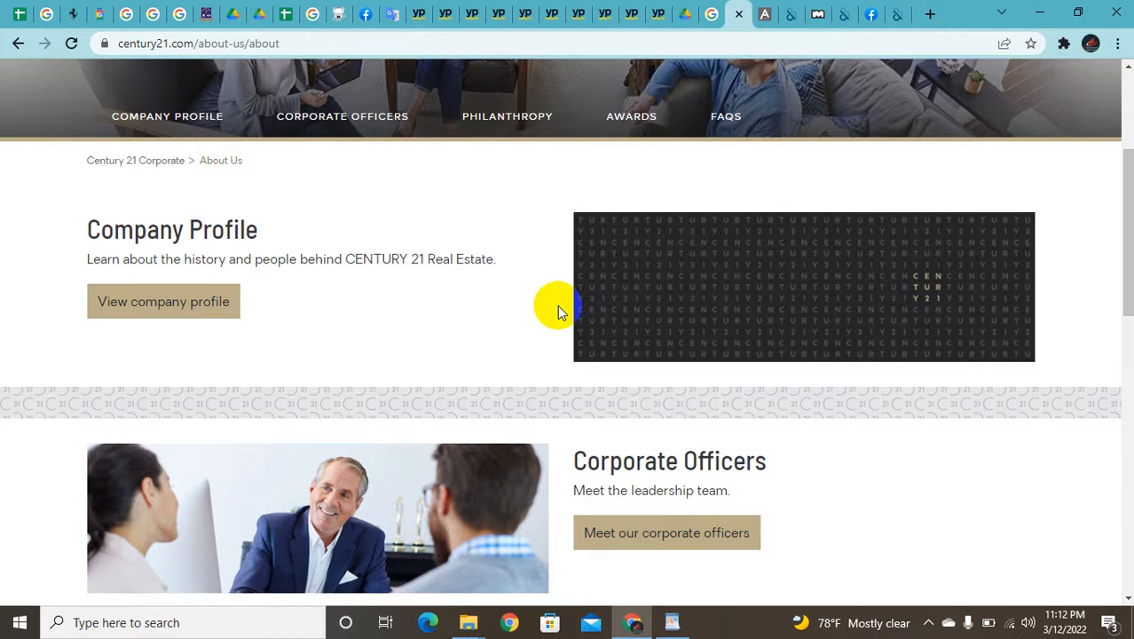
# Look through the rest of the Century 21 About Us page and check the Media Contact page for contact details.
pyautogui.scroll(-6, 559, 313)
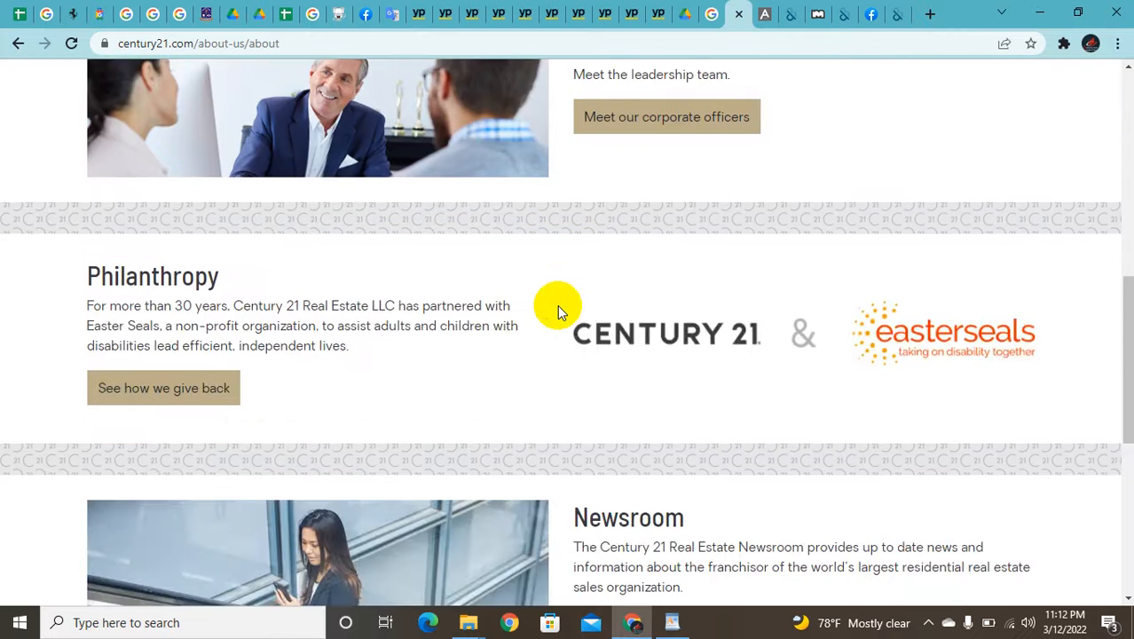
pyautogui.scroll(-5, 557, 304)
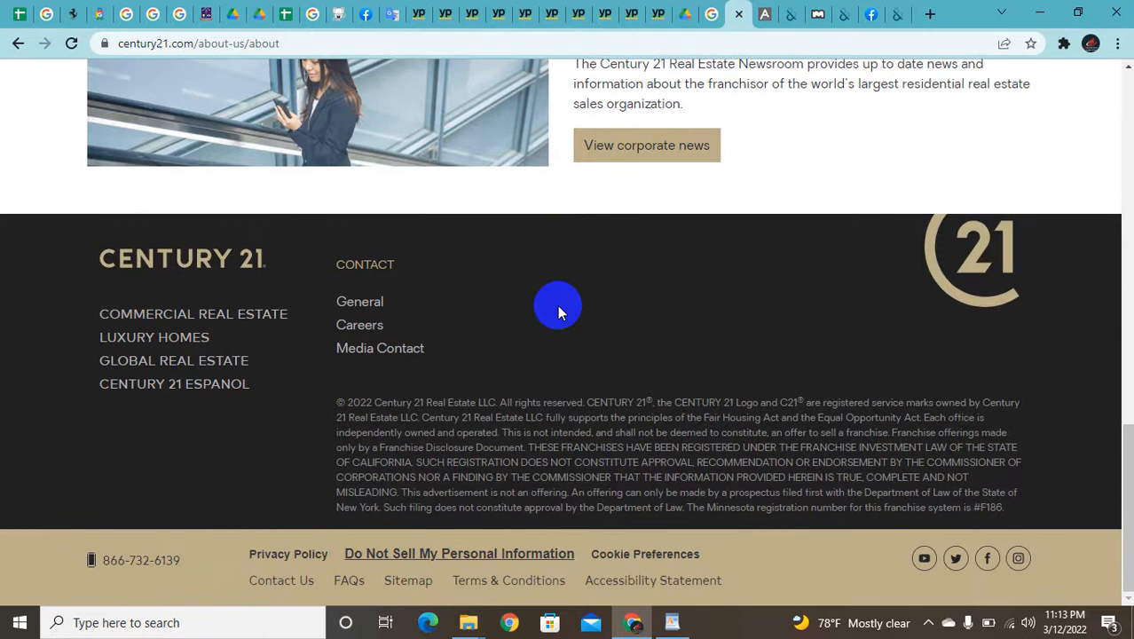
pyautogui.click(409, 350)
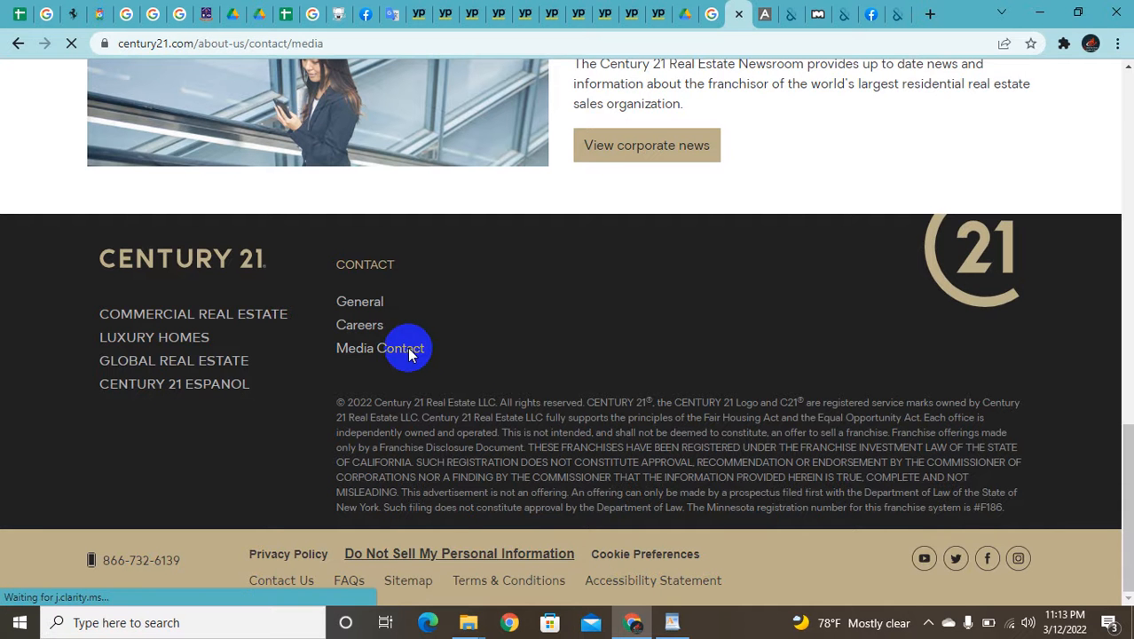
pyautogui.scroll(-2, 395, 339)
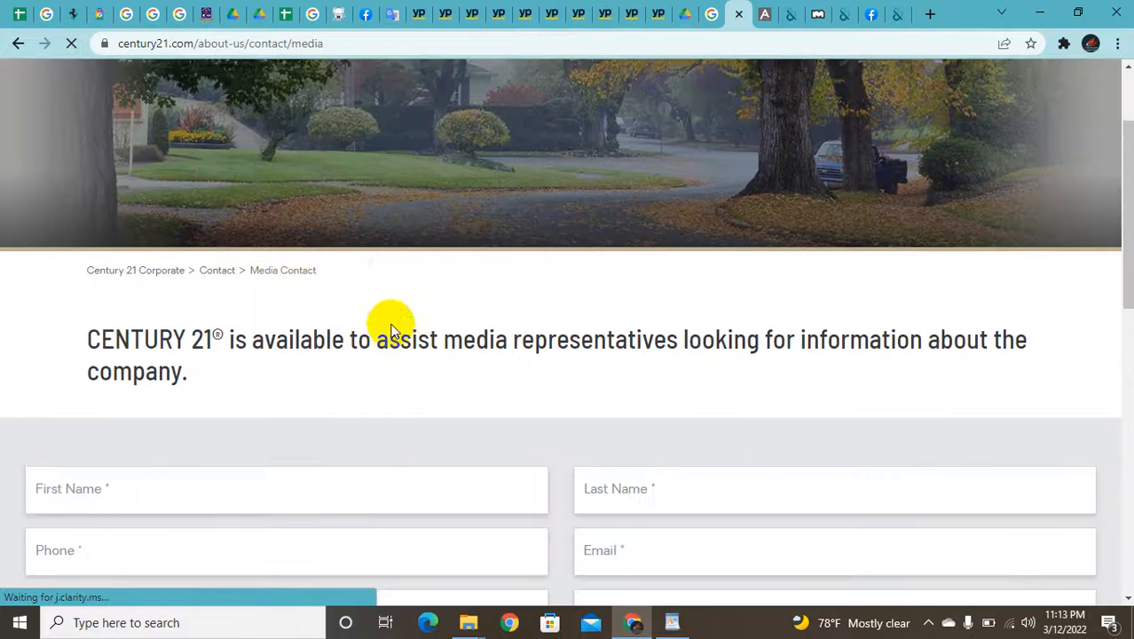
pyautogui.scroll(2, 392, 322)
# Open the Century 21 Contact page and look through it down to the footer for contact details.
pyautogui.click(436, 117)
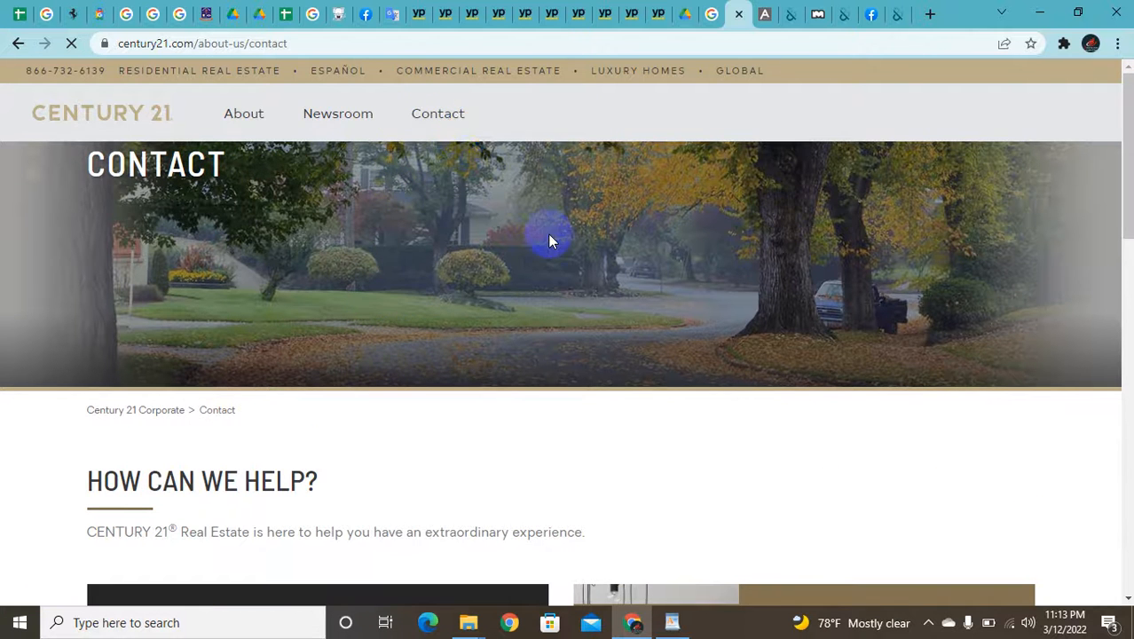
pyautogui.scroll(-2, 549, 240)
pyautogui.scroll(-8, 550, 245)
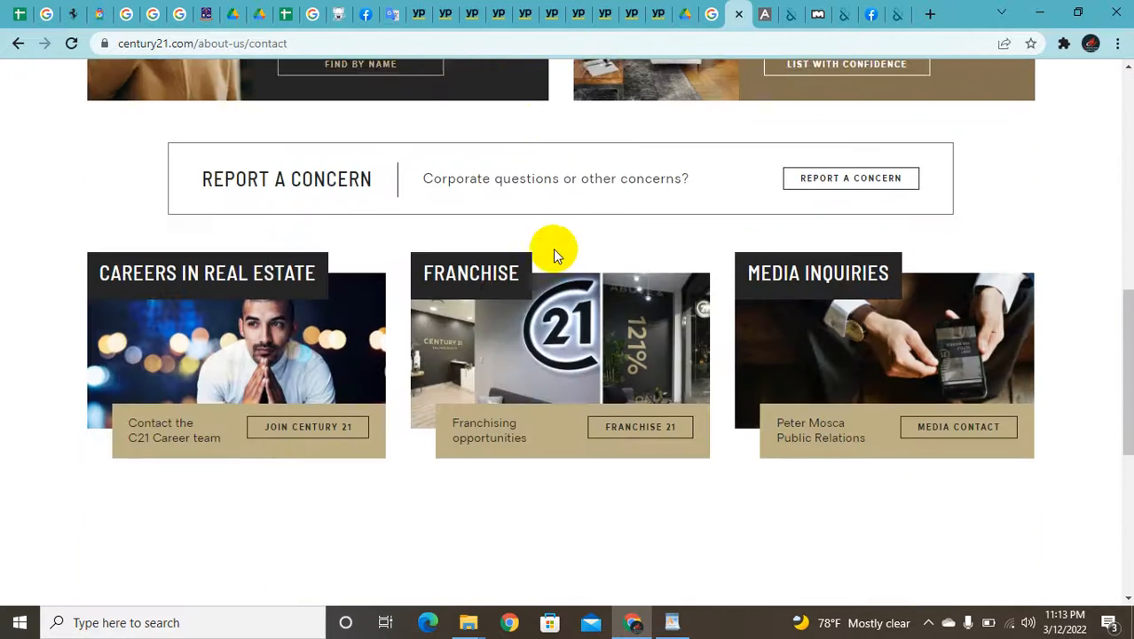
pyautogui.scroll(-2, 553, 250)
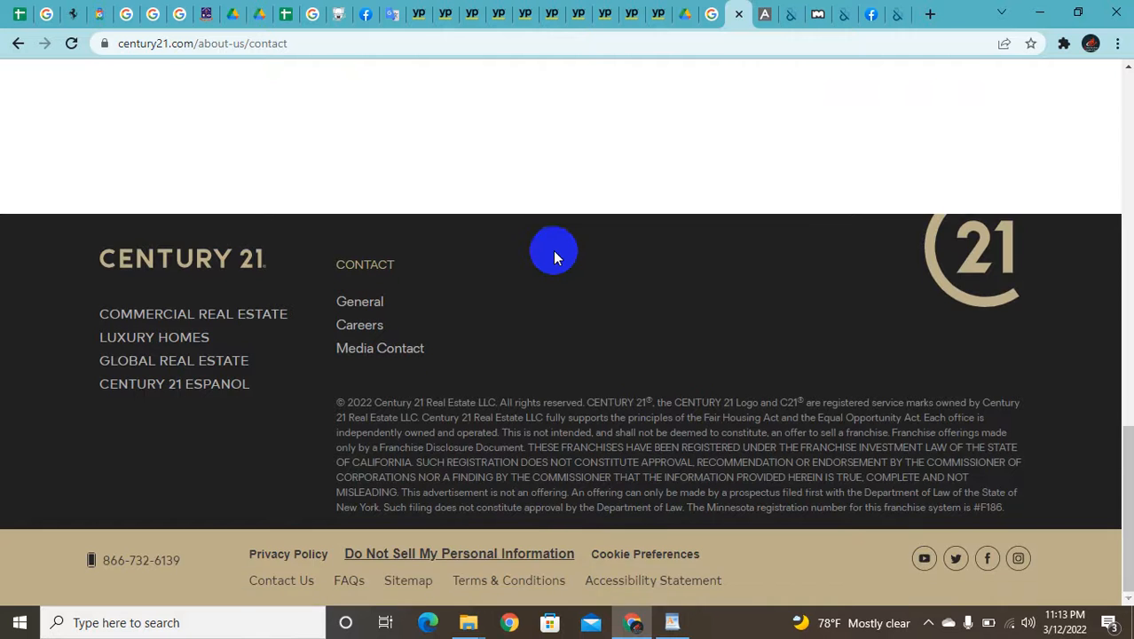
pyautogui.scroll(4, 552, 250)
pyautogui.scroll(-3, 554, 252)
# Open Century 21's Facebook page from the site footer in a separate browser tab and switch to it.
pyautogui.rightClick(982, 561)
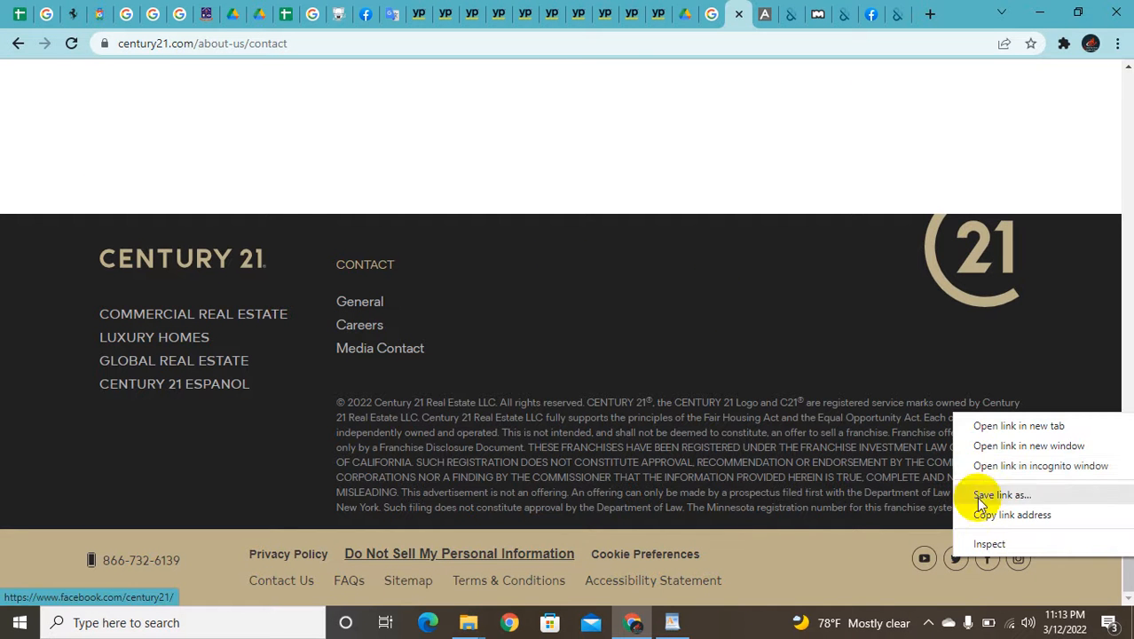
pyautogui.click(970, 423)
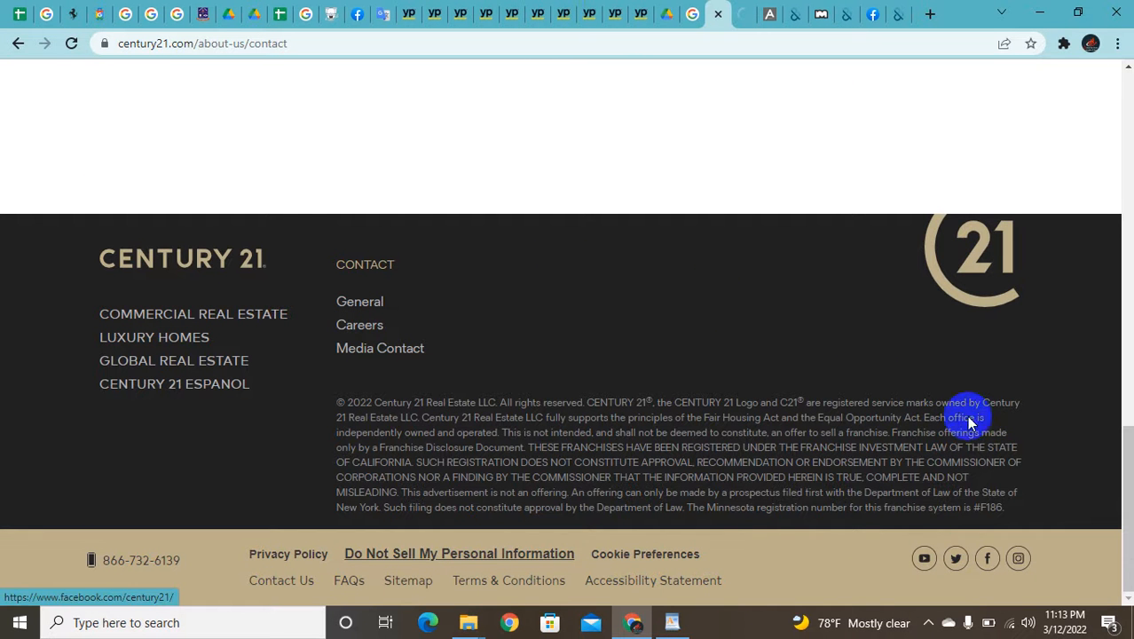
pyautogui.click(744, 11)
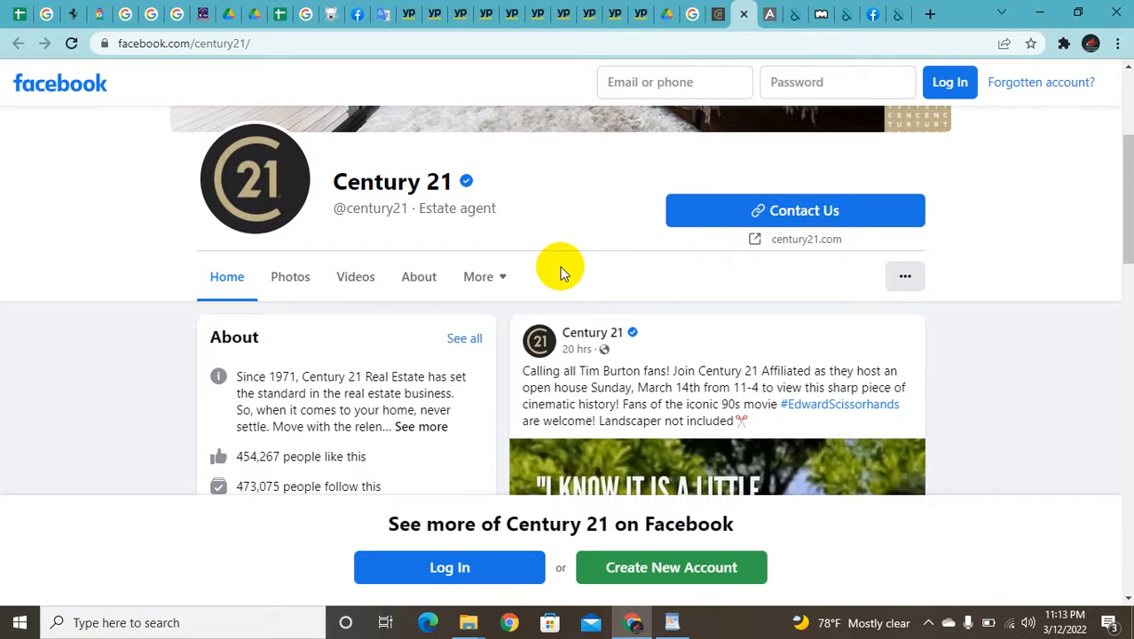
pyautogui.scroll(-2, 562, 271)
pyautogui.scroll(-1, 562, 271)
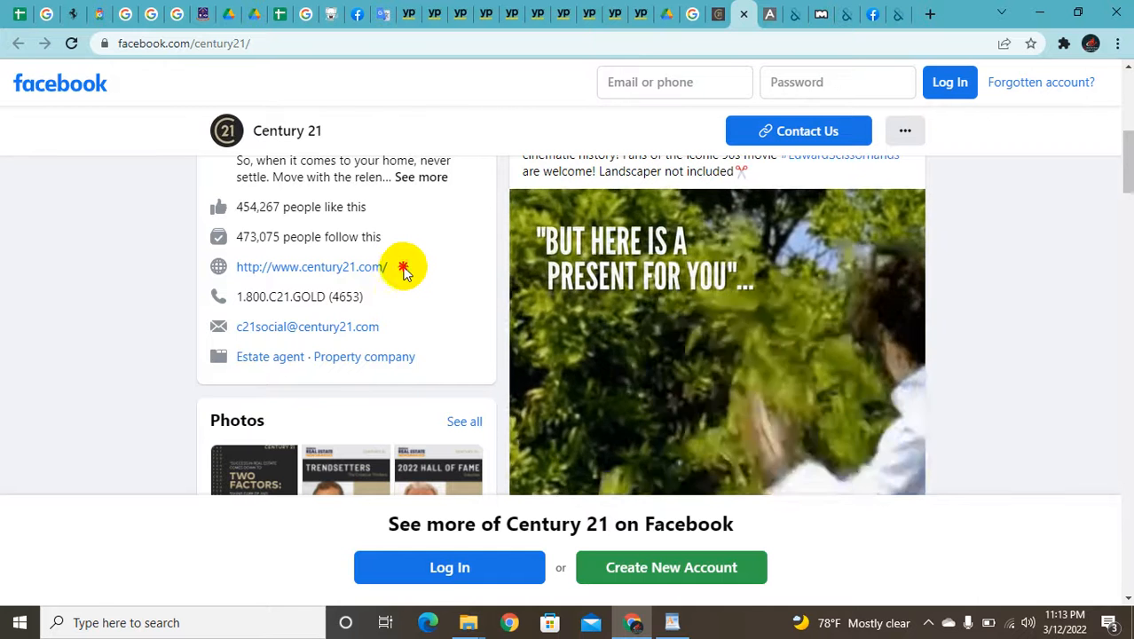
pyautogui.moveTo(397, 267); pyautogui.dragTo(234, 281)
pyautogui.hotkey('ctrl', 'c')
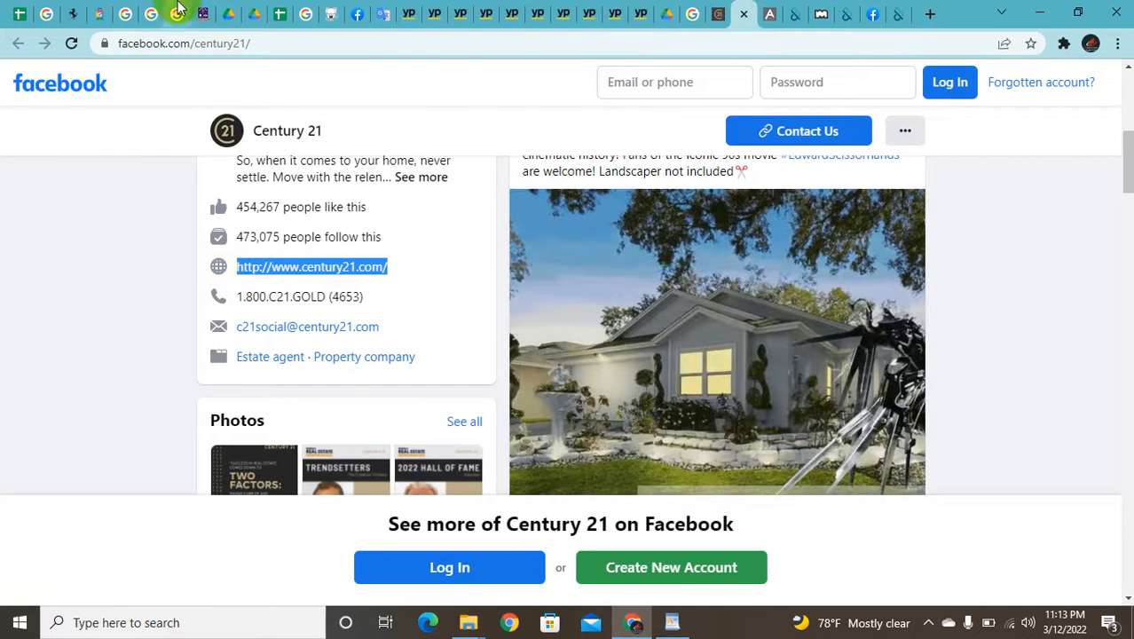
pyautogui.click(279, 14)
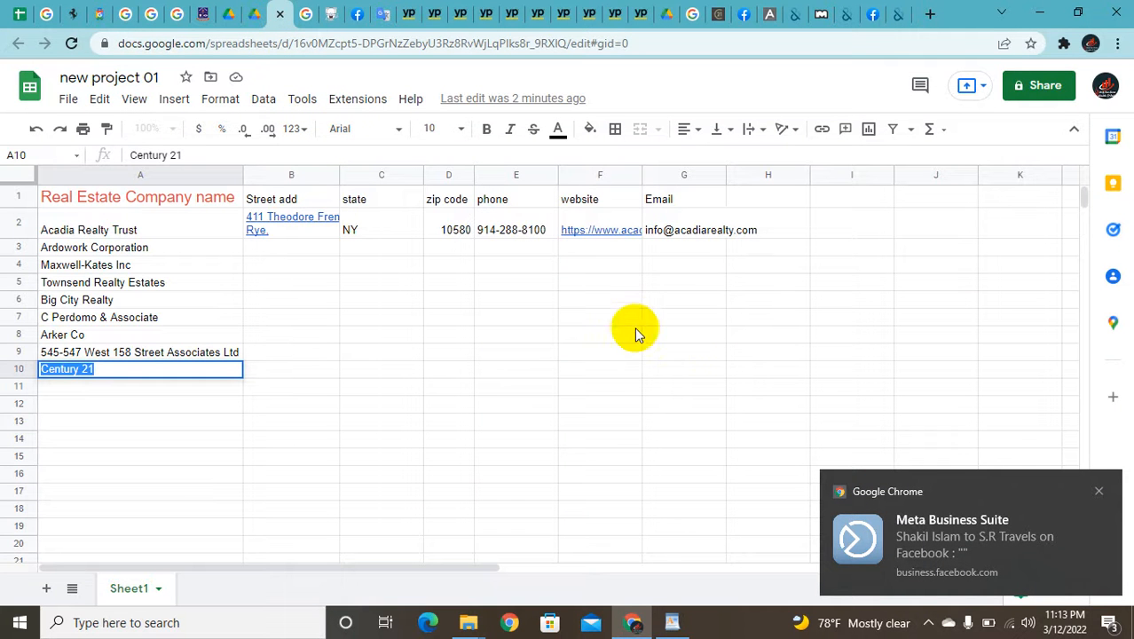
pyautogui.doubleClick(618, 369)
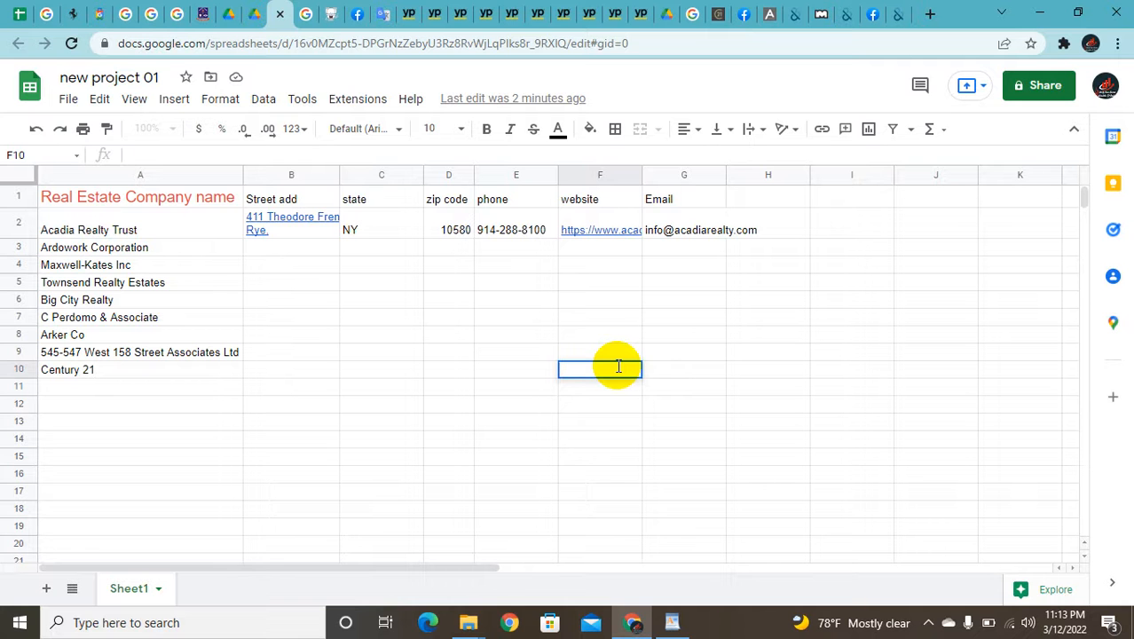
pyautogui.hotkey('ctrl', 'v')
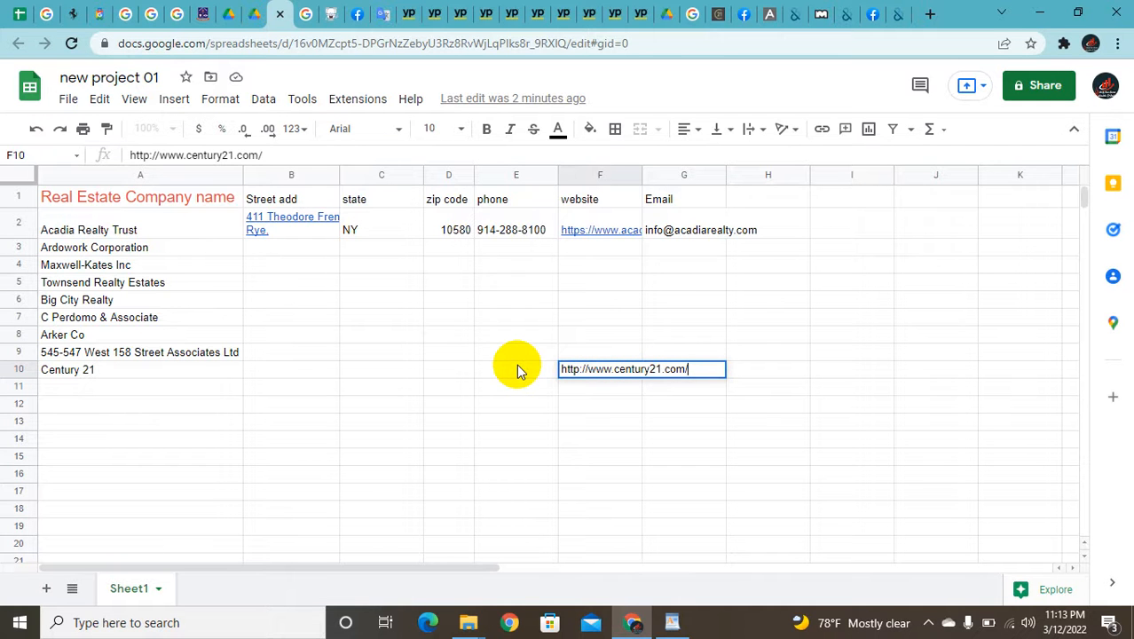
pyautogui.doubleClick(489, 250)
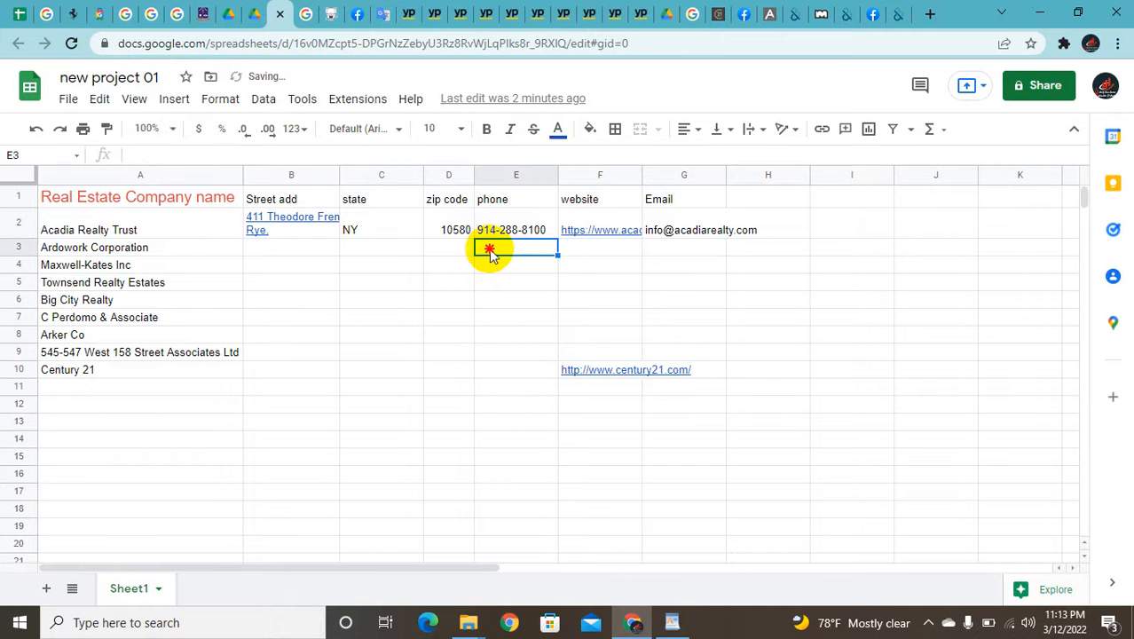
pyautogui.hotkey('ctrl', 'v')
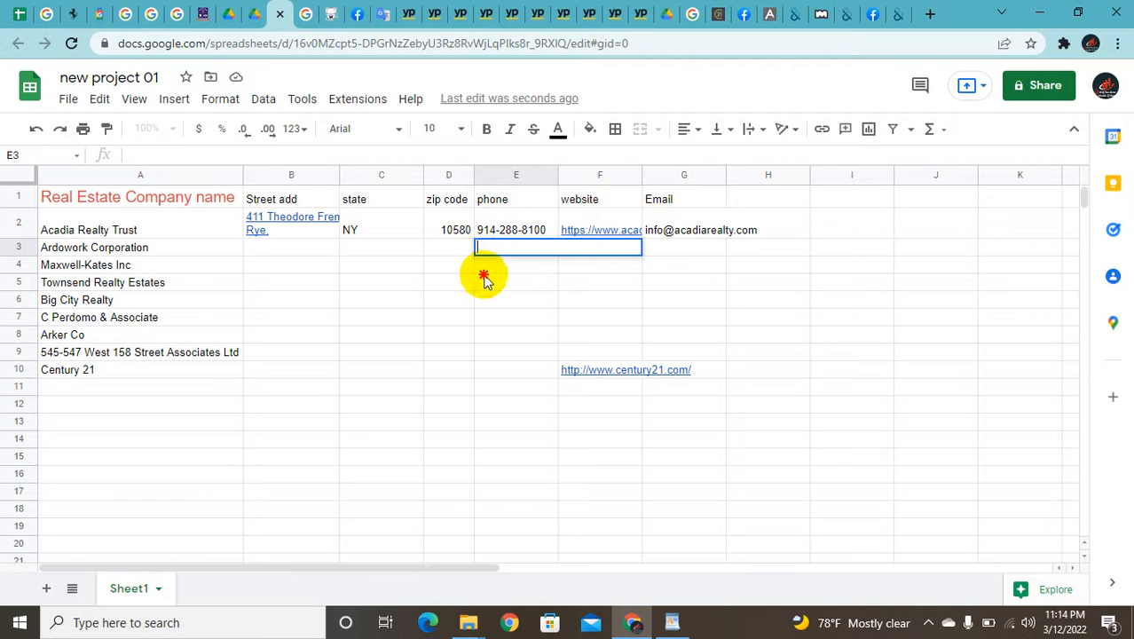
pyautogui.press('Escape')
pyautogui.click(601, 248)
pyautogui.doubleClick(600, 246)
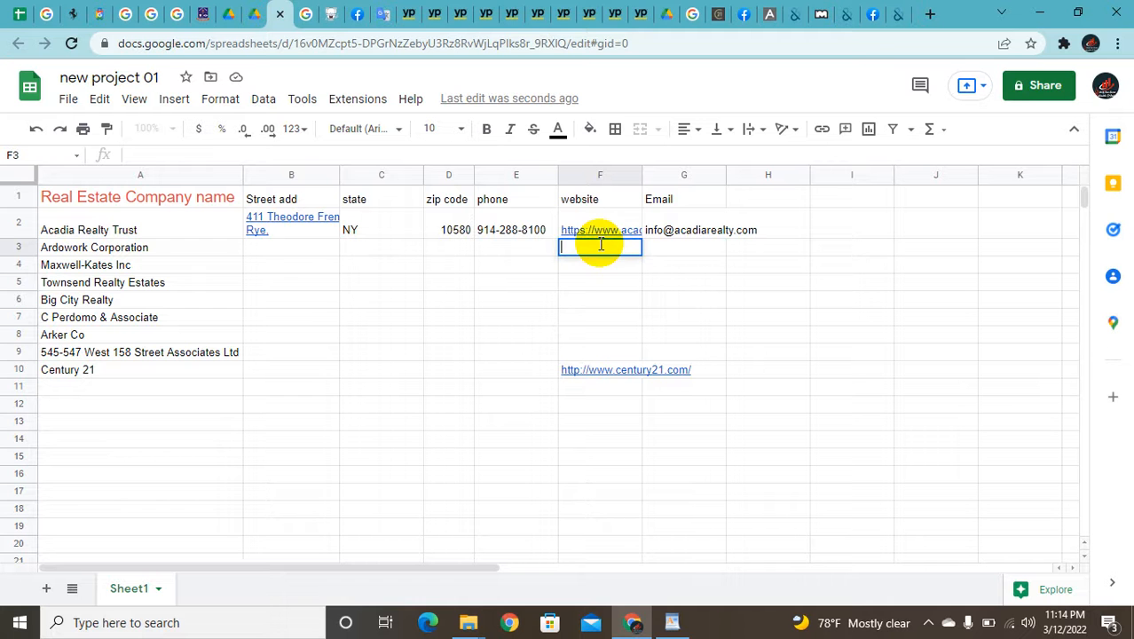
pyautogui.hotkey('ctrl', 'v')
pyautogui.press('Return')
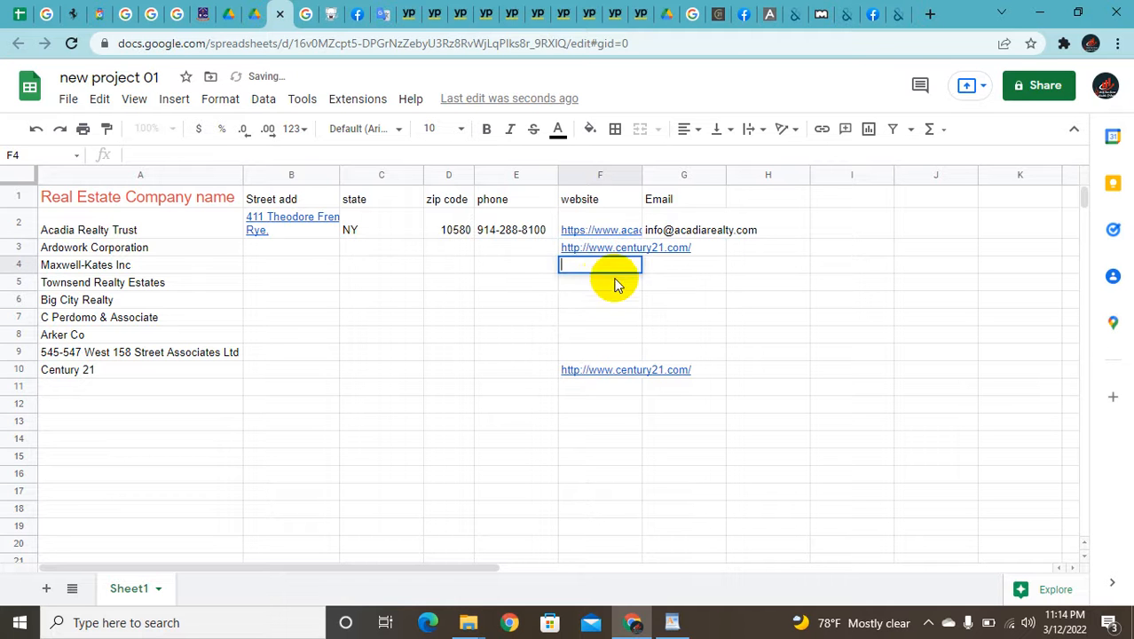
# Clear the website address from cell F10.
pyautogui.click(676, 372)
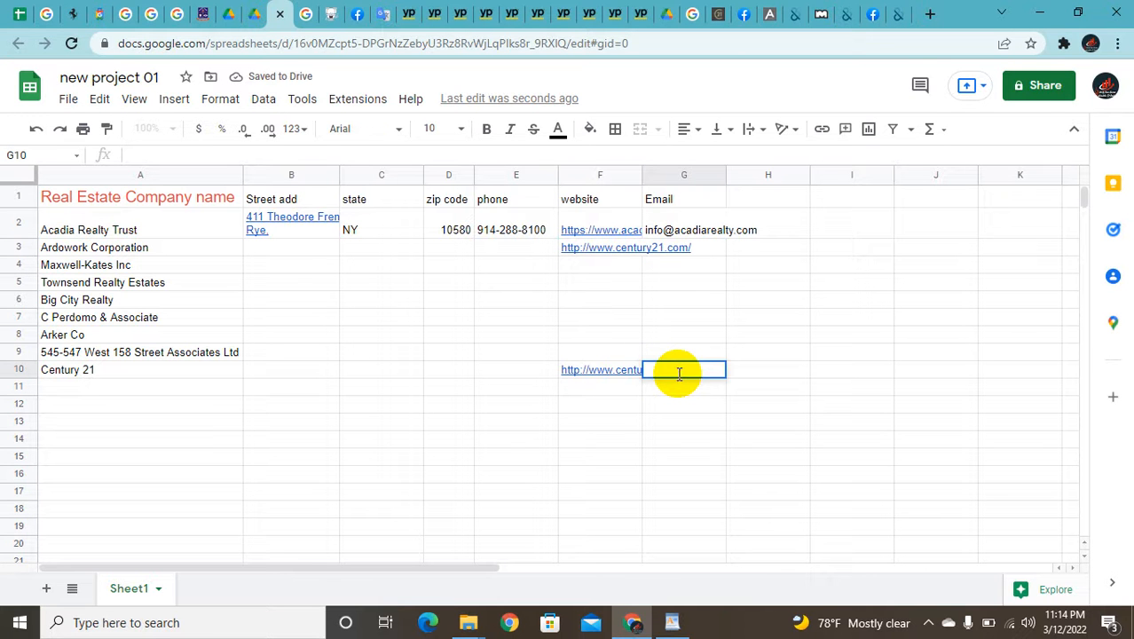
pyautogui.tripleClick(637, 368)
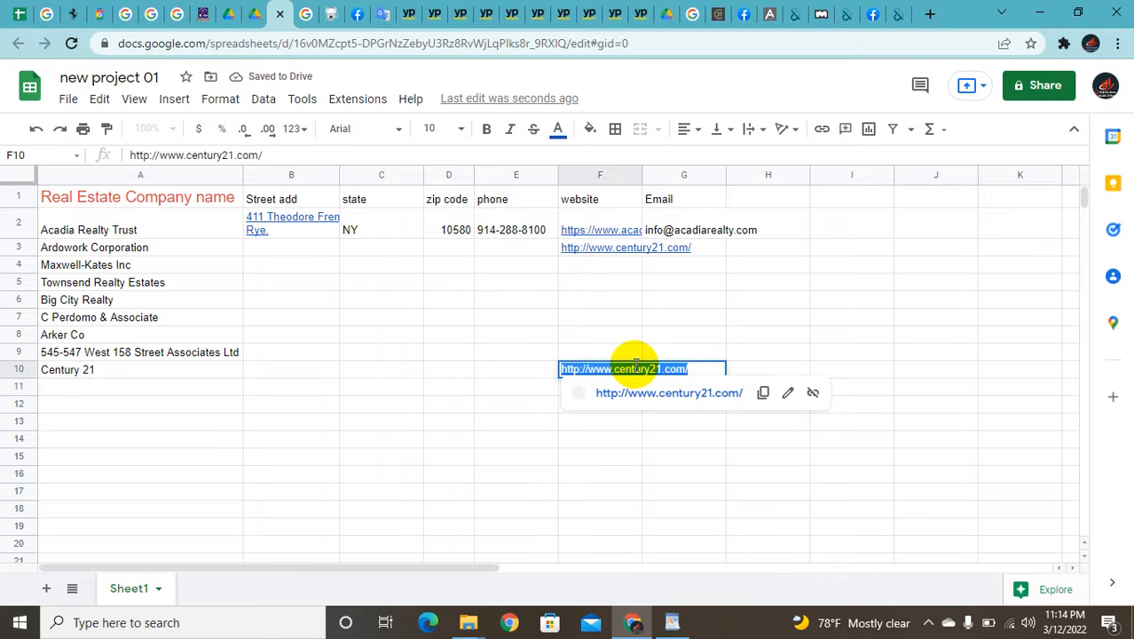
pyautogui.press('BackSpace')
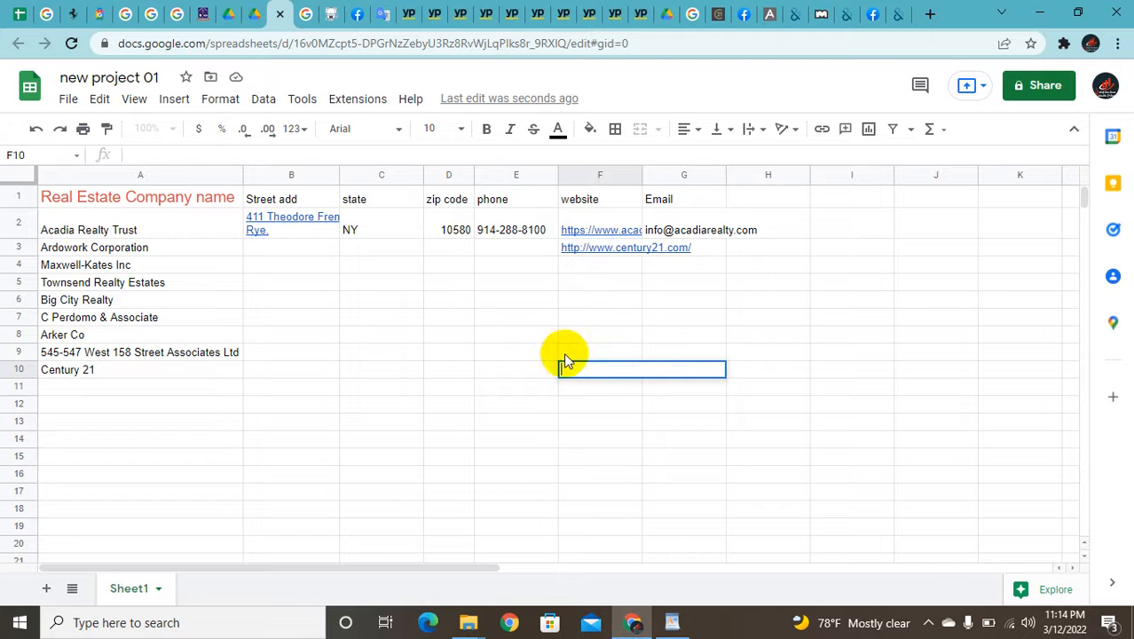
# Move the company name Century 21 from cell A10 to A3, replacing Ardowork Corporation, and open street address cell B3 for editing.
pyautogui.doubleClick(121, 373)
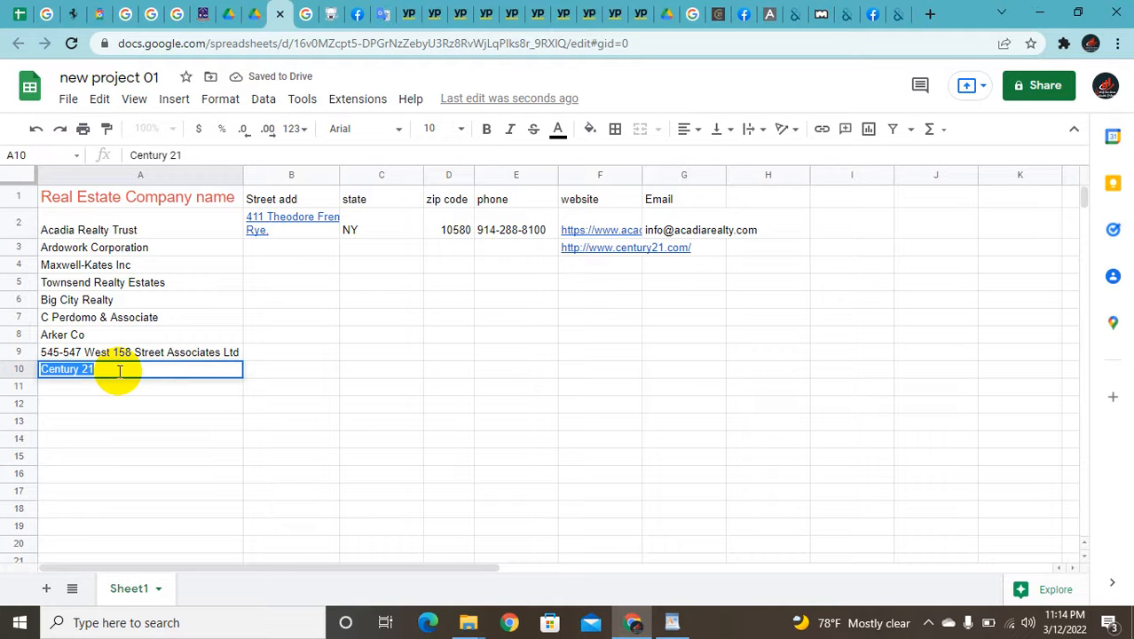
pyautogui.doubleClick(169, 248)
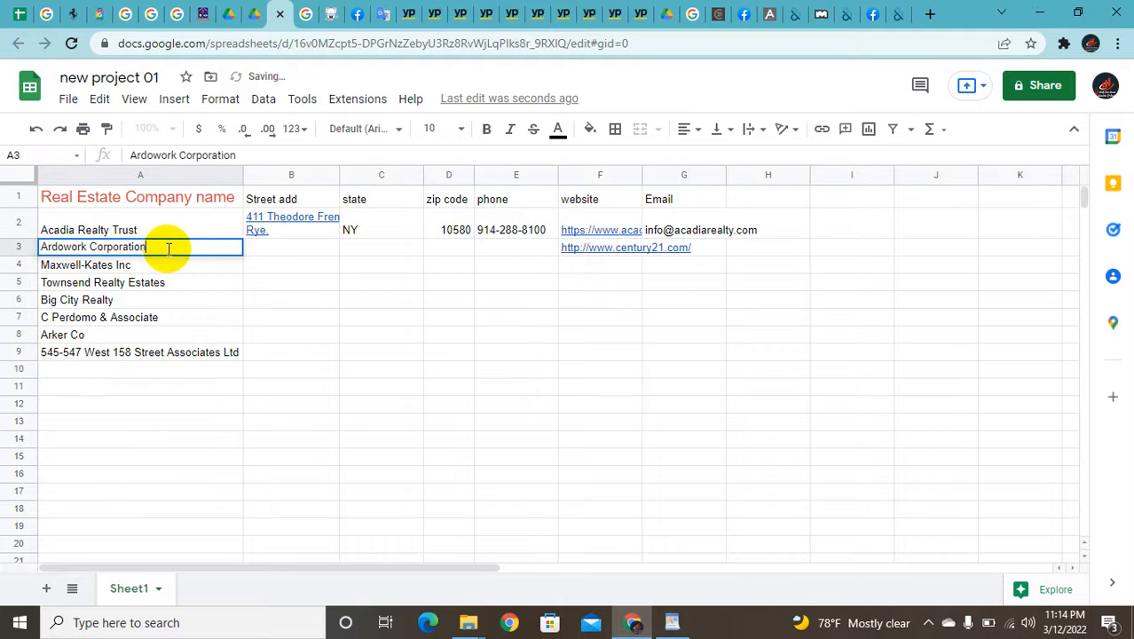
pyautogui.tripleClick(167, 248)
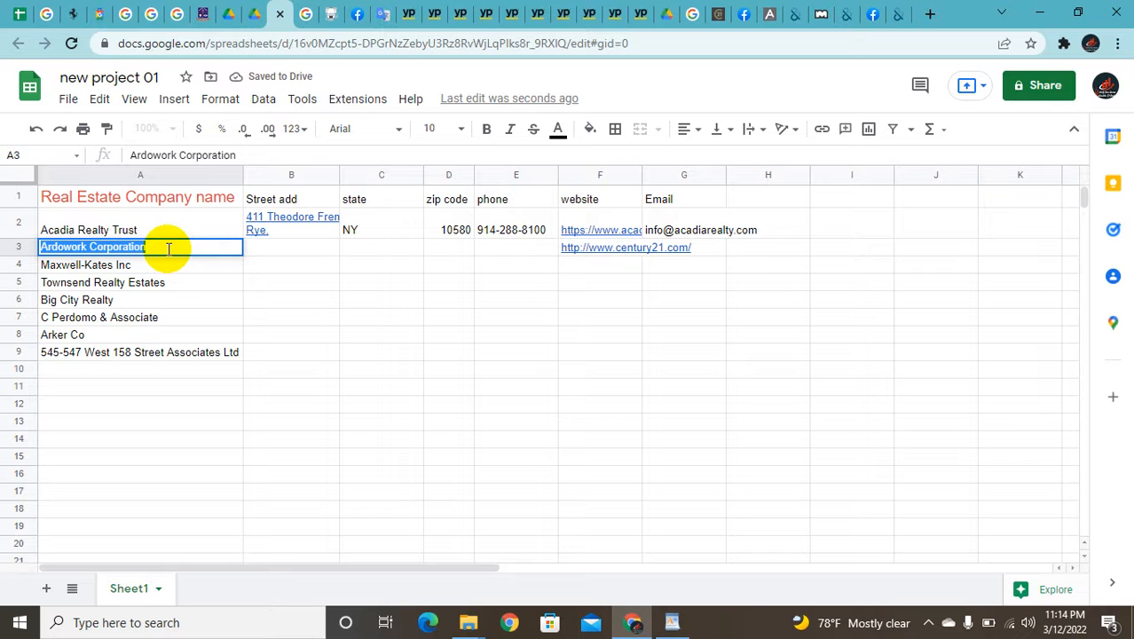
pyautogui.press('BackSpace')
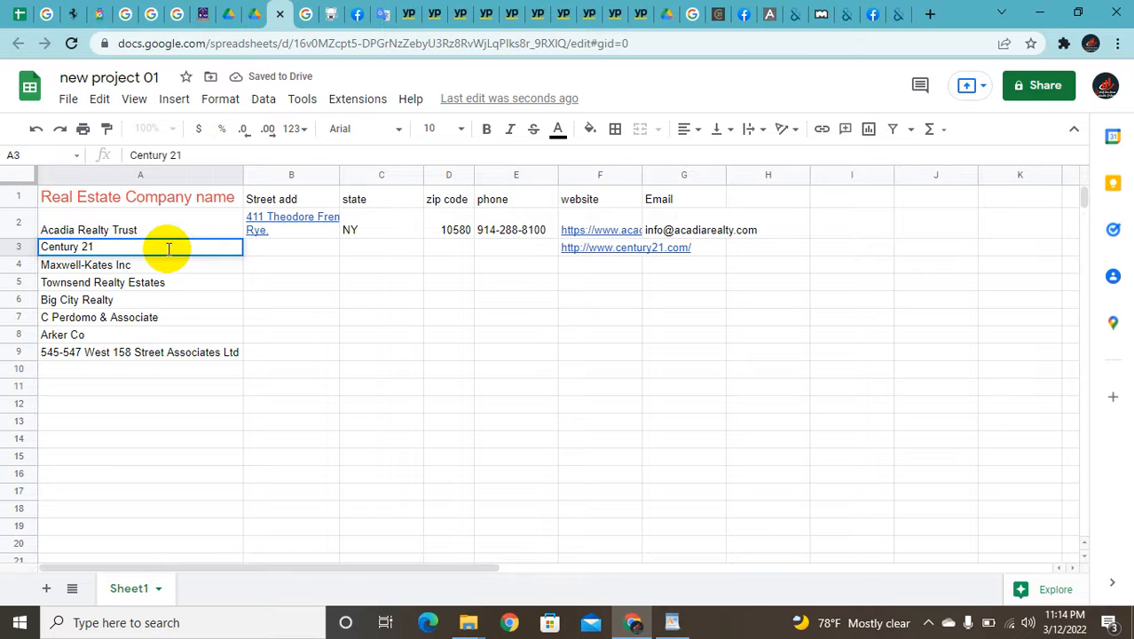
pyautogui.write('Century 21')
pyautogui.doubleClick(293, 249)
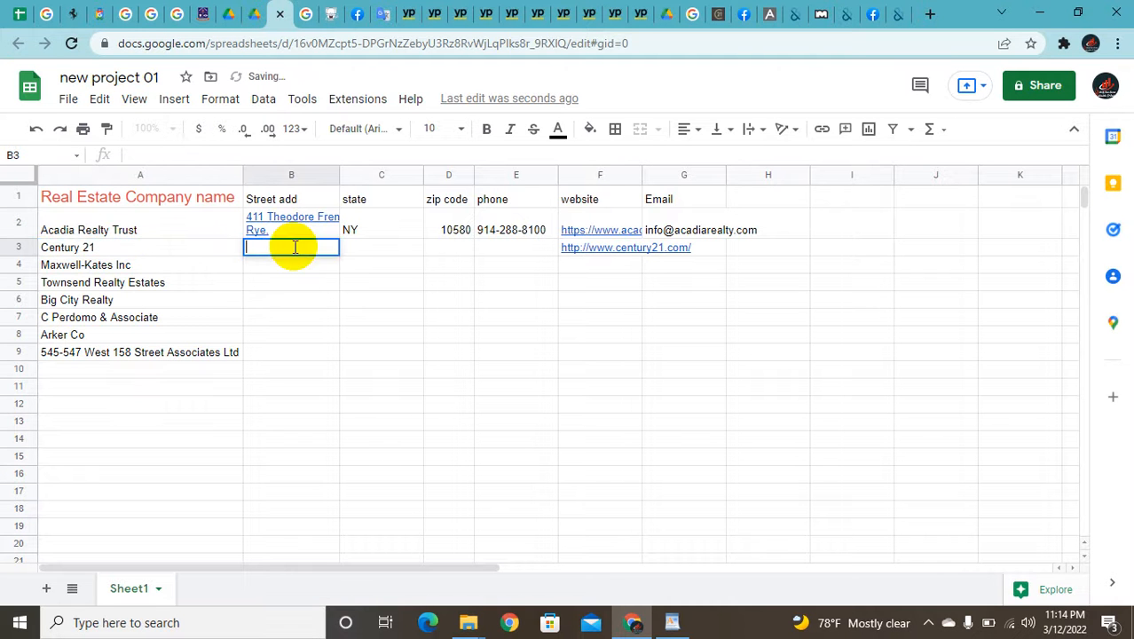
# Check Century 21's Facebook page again and reopen the Contact page on its website to look for a street address.
pyautogui.click(719, 14)
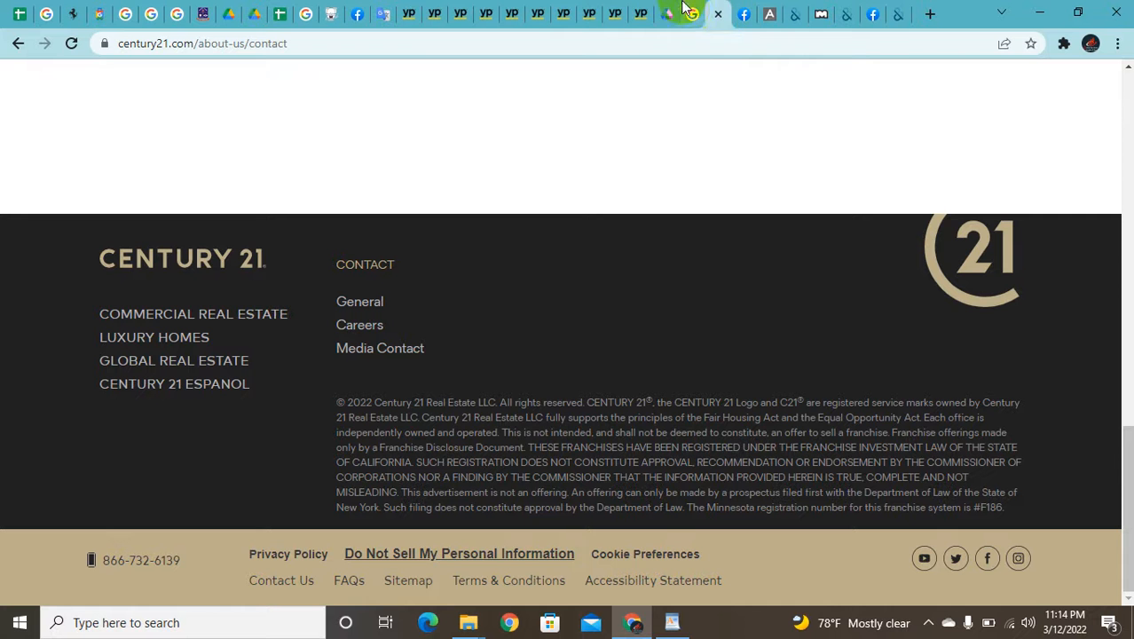
pyautogui.click(757, 16)
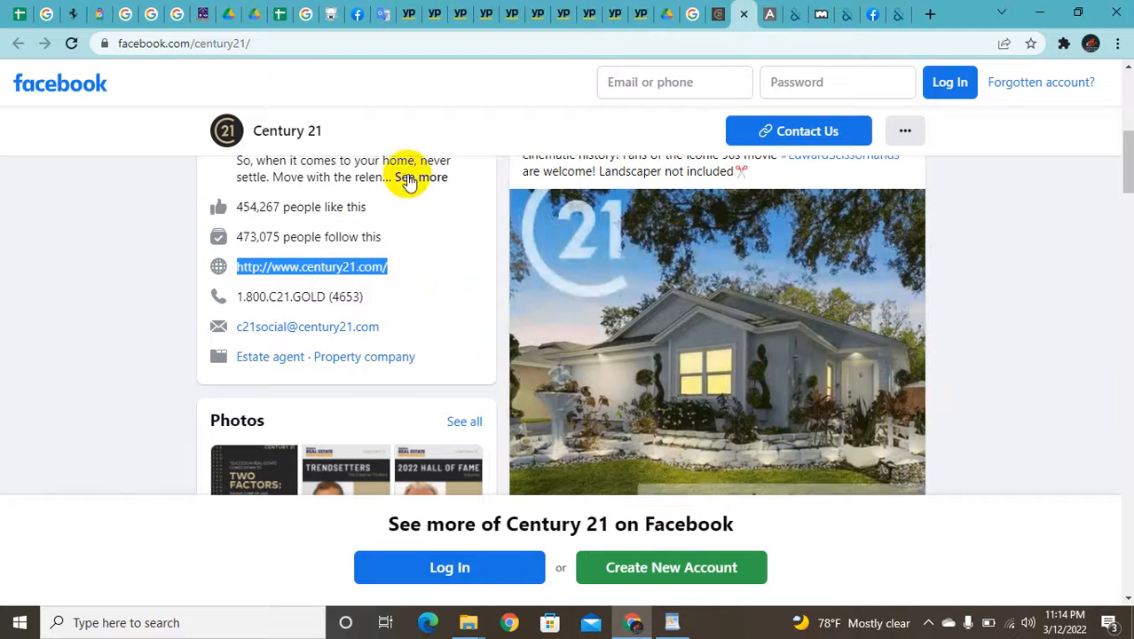
pyautogui.scroll(3, 460, 148)
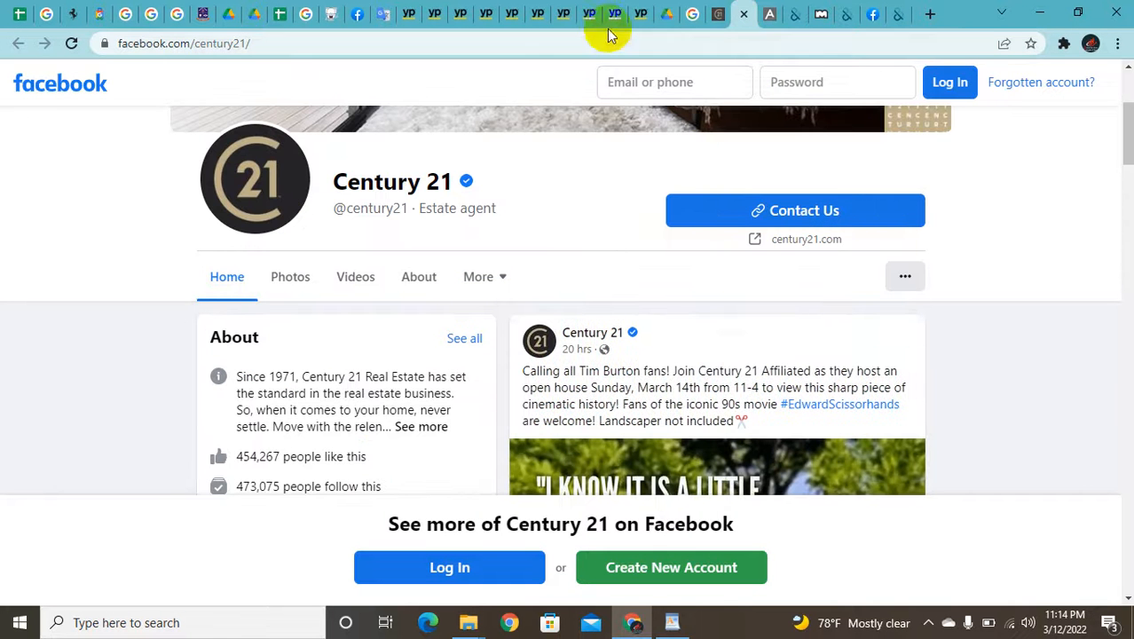
pyautogui.click(715, 14)
pyautogui.scroll(5, 587, 229)
pyautogui.scroll(9, 586, 229)
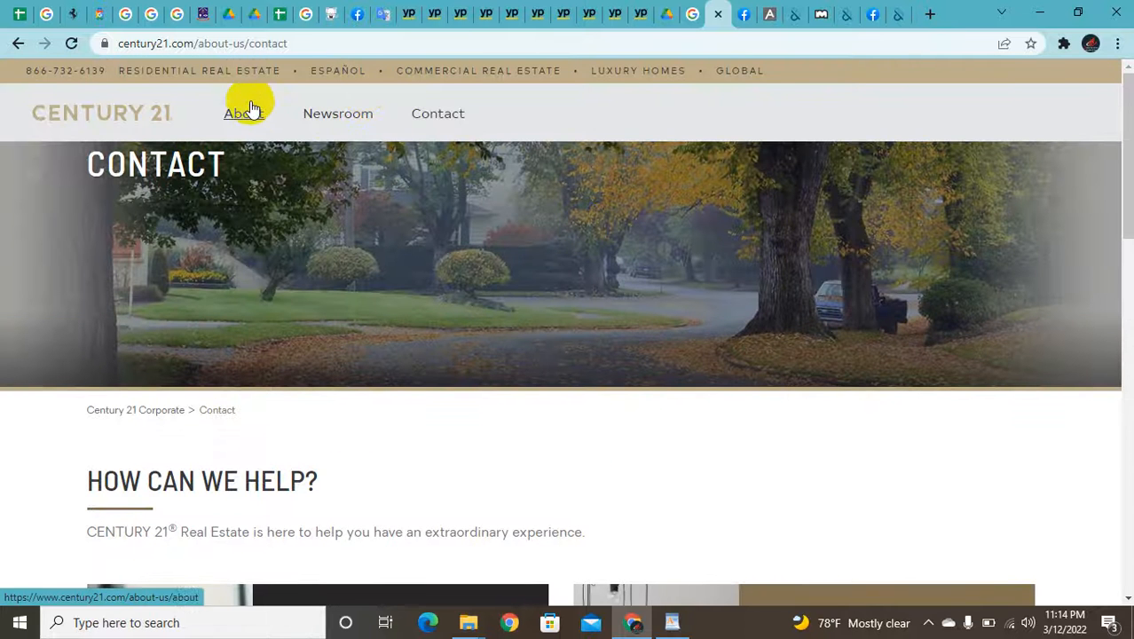
pyautogui.click(443, 113)
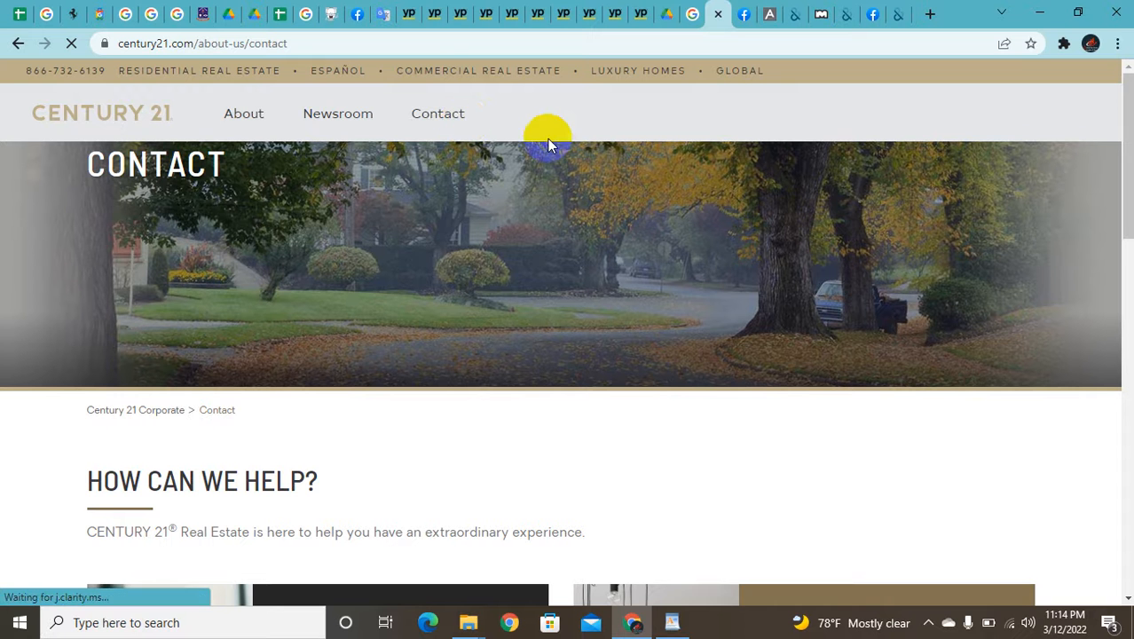
# Go back to the Century 21 homepage and look through its footer for address information.
pyautogui.click(16, 48)
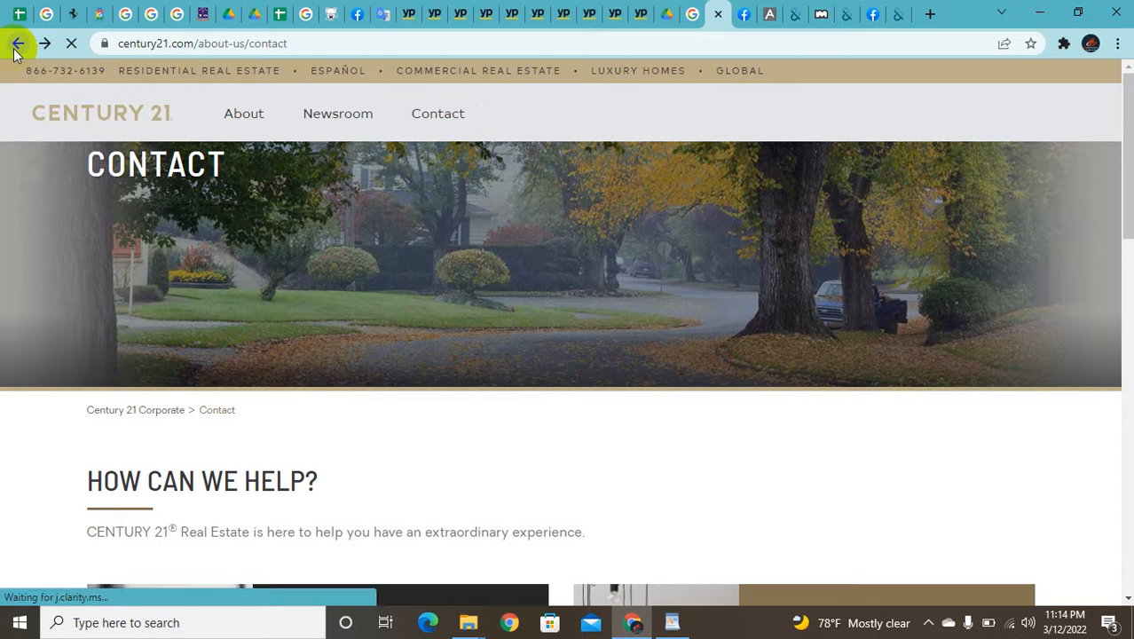
pyautogui.click(16, 46)
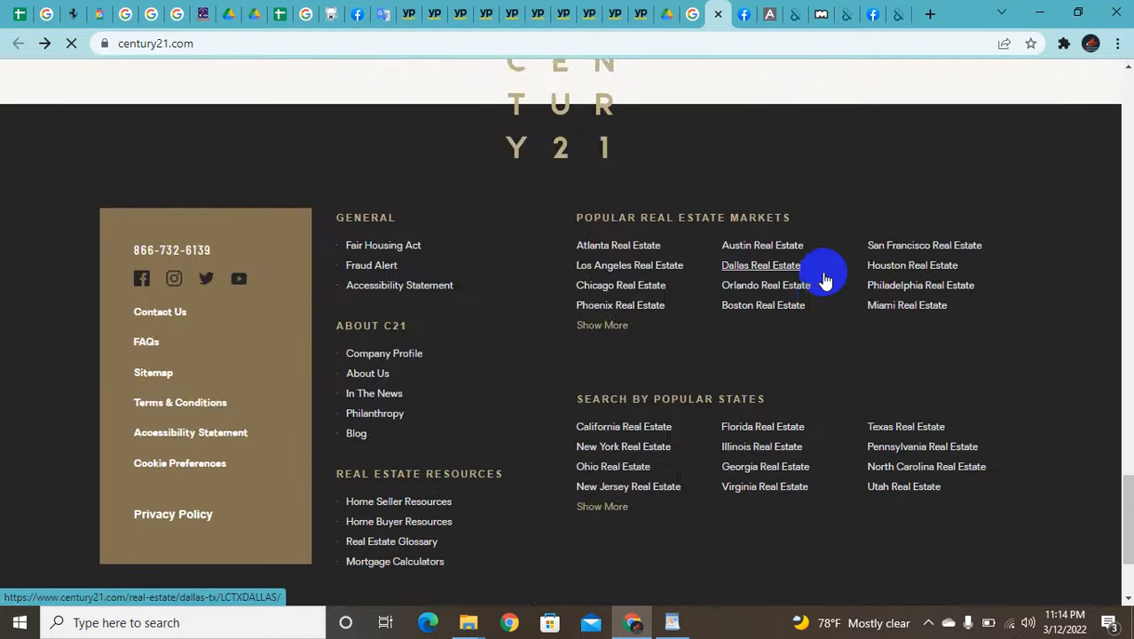
pyautogui.scroll(-1, 795, 296)
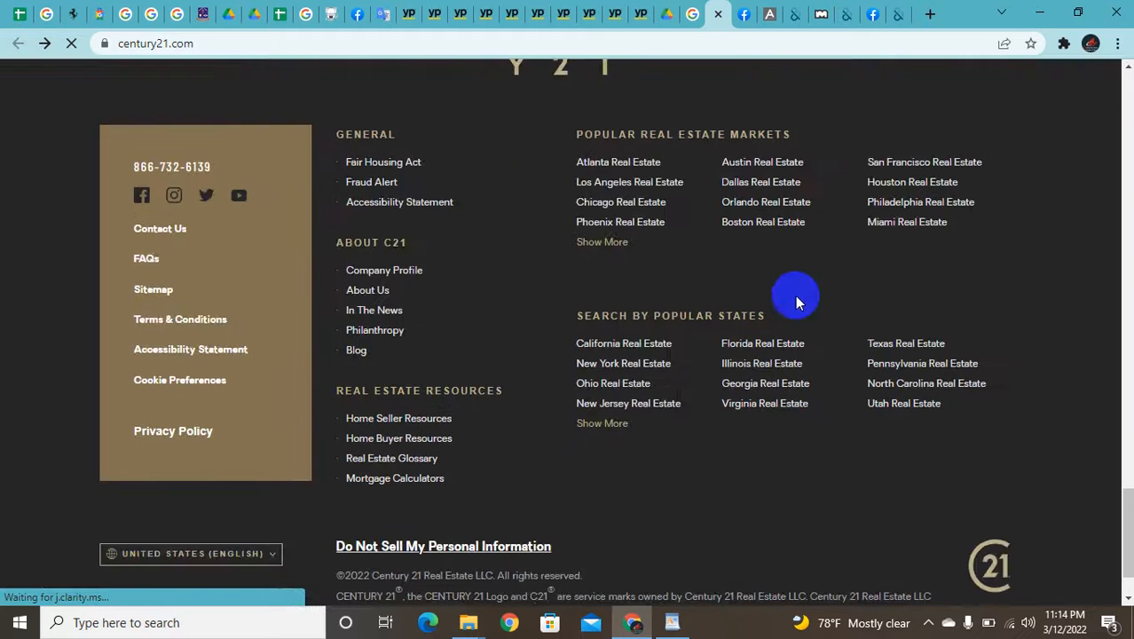
# Open Century 21's New York real estate page and look through its county listings, area information and footer for a street address.
pyautogui.click(600, 365)
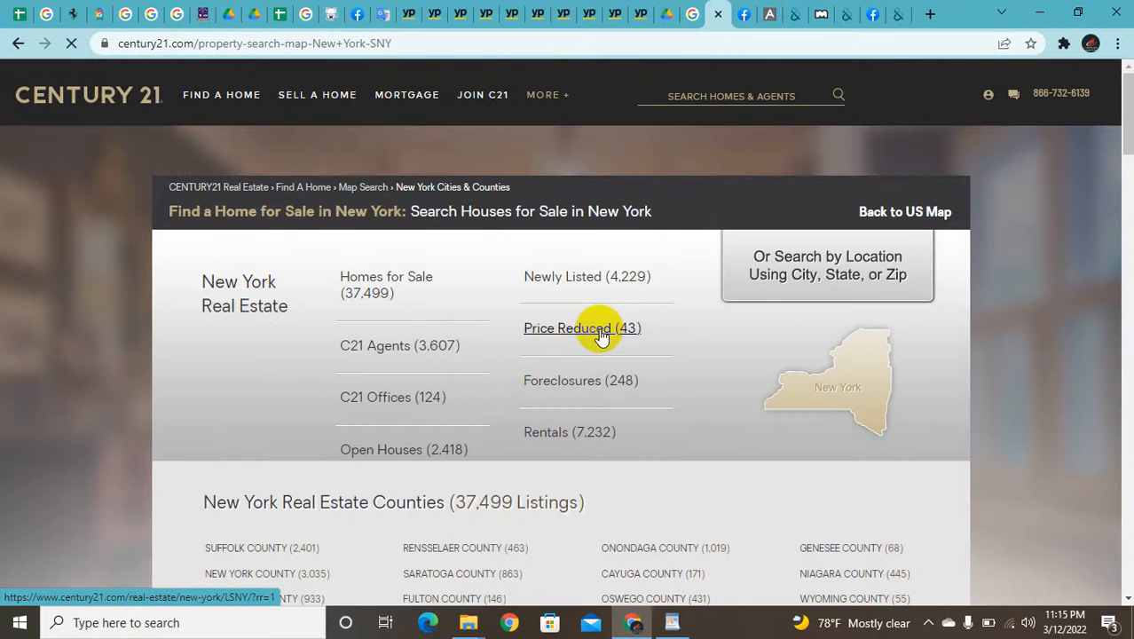
pyautogui.scroll(-2, 523, 296)
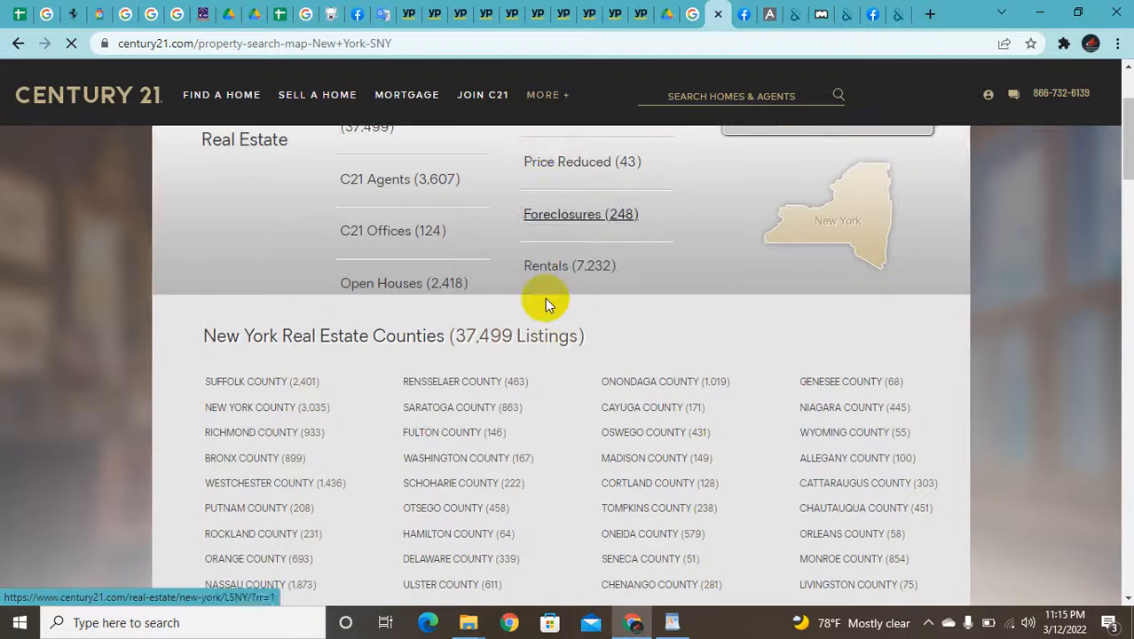
pyautogui.scroll(-1, 543, 301)
pyautogui.scroll(-1, 422, 304)
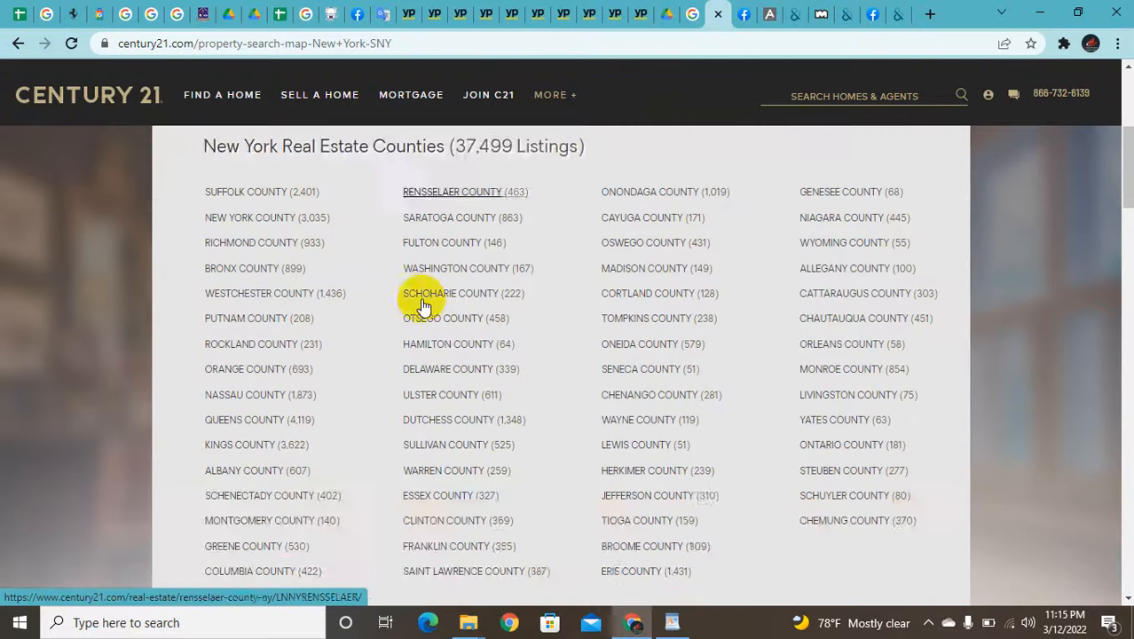
pyautogui.scroll(-10, 422, 304)
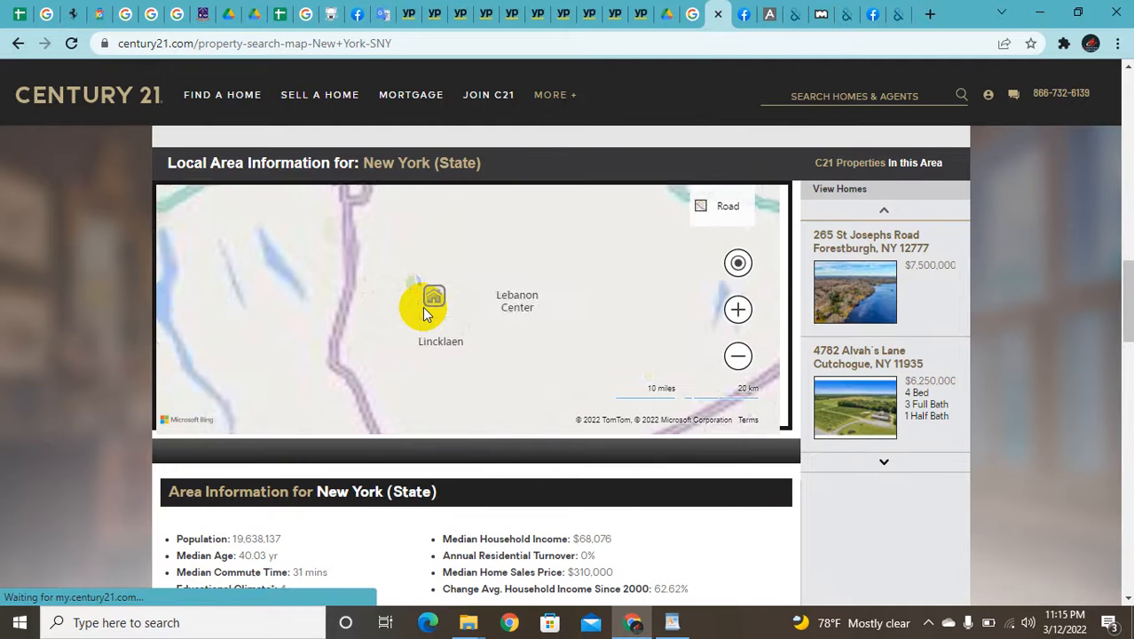
pyautogui.scroll(-2, 496, 474)
pyautogui.scroll(-15, 495, 475)
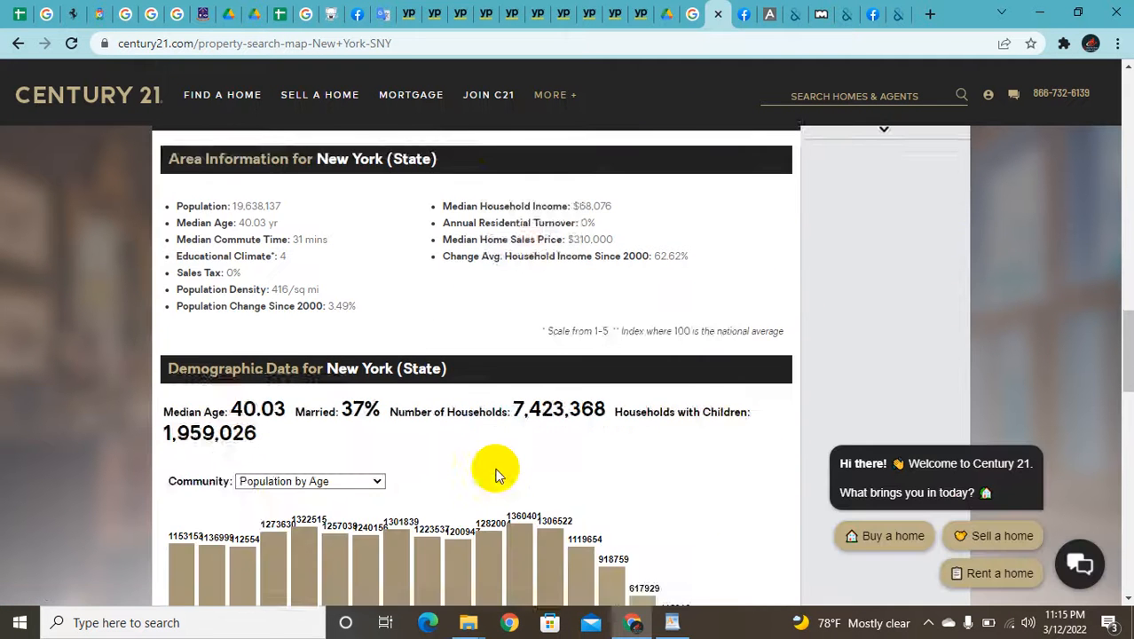
pyautogui.scroll(-4, 494, 474)
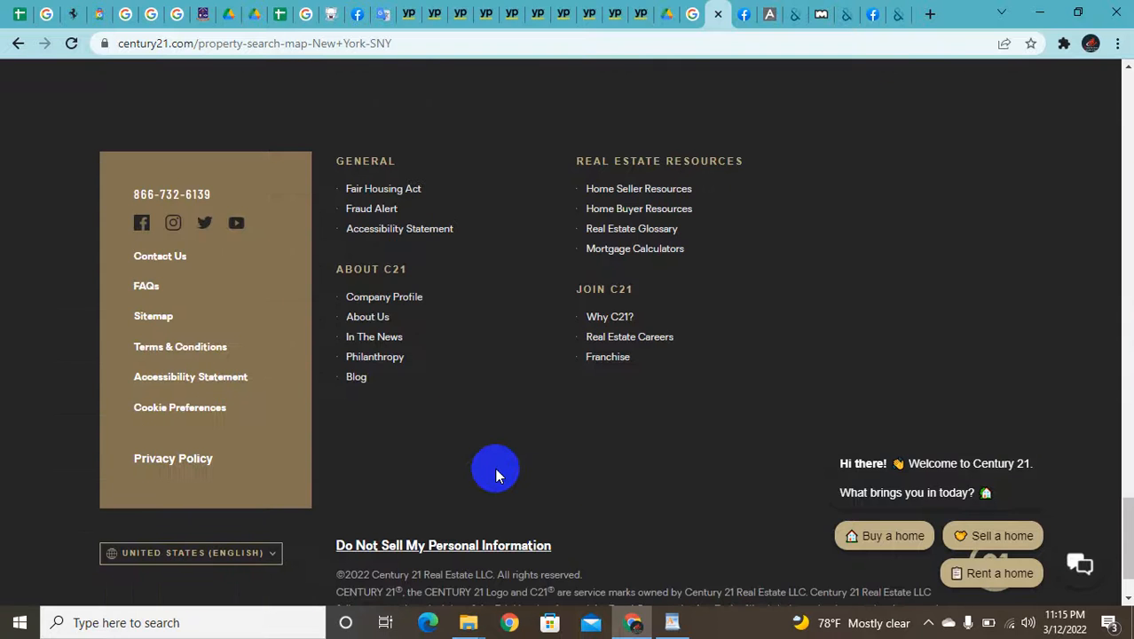
pyautogui.scroll(10, 495, 475)
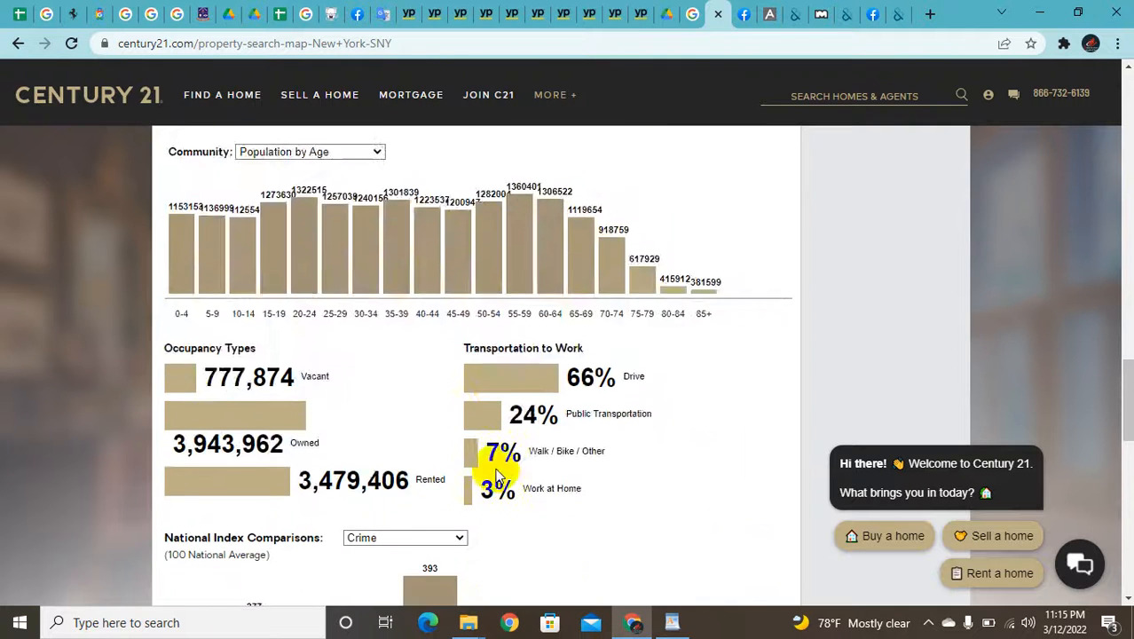
pyautogui.scroll(12, 495, 474)
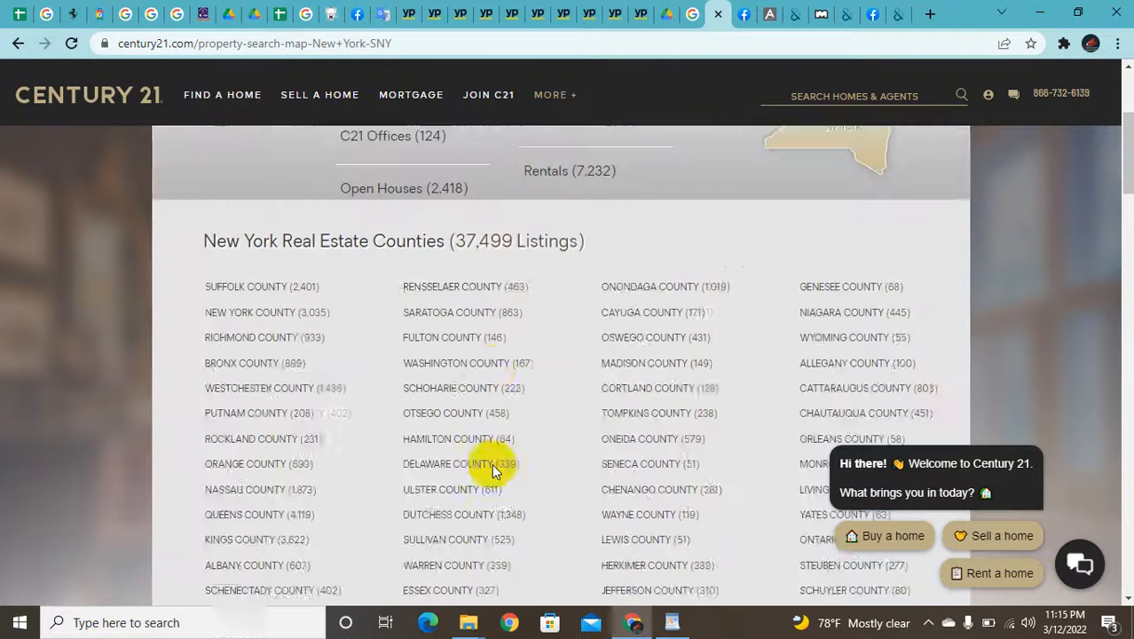
pyautogui.scroll(2, 494, 466)
pyautogui.scroll(-1, 493, 462)
pyautogui.scroll(2, 495, 470)
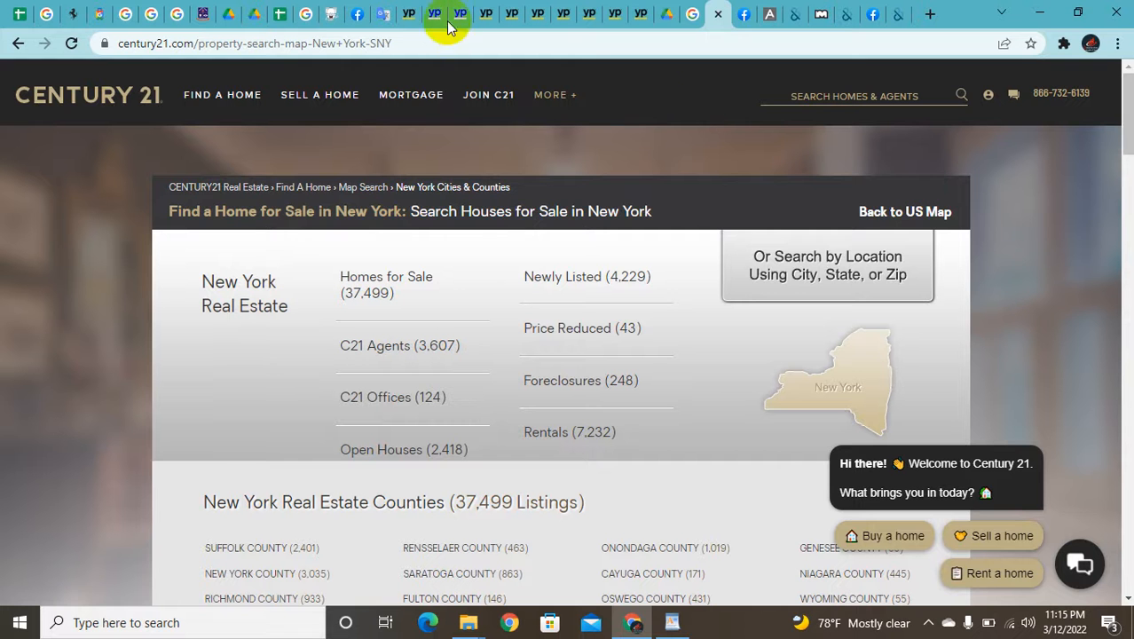
# Check Century 21's search page for homes by city, state or zip, and return to the Google results for Century 21.
pyautogui.click(848, 260)
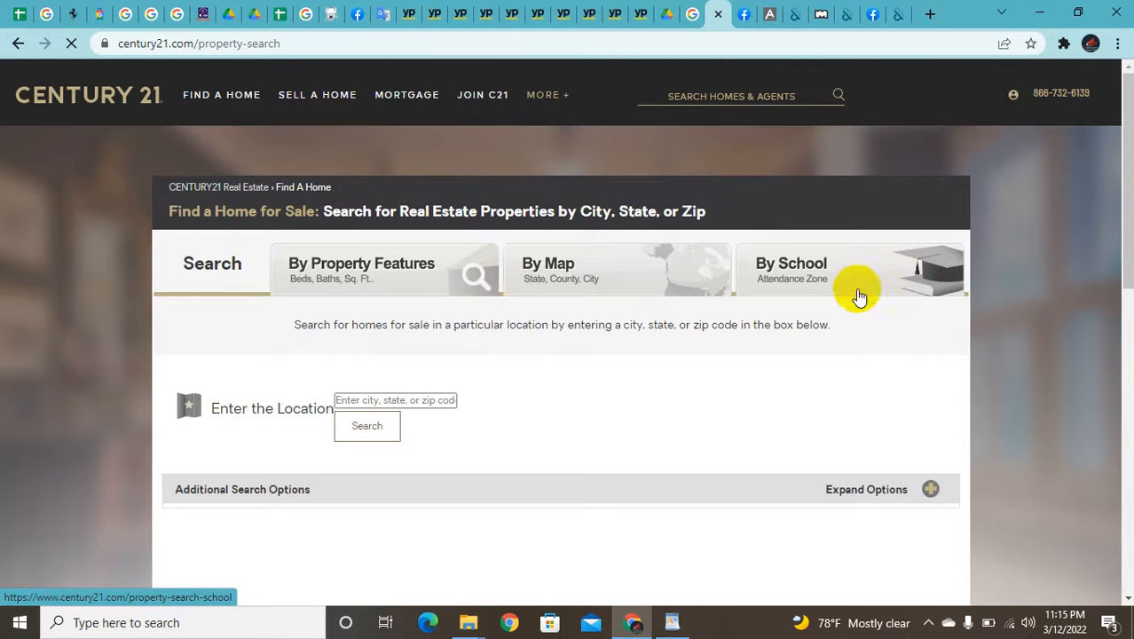
pyautogui.scroll(-3, 543, 463)
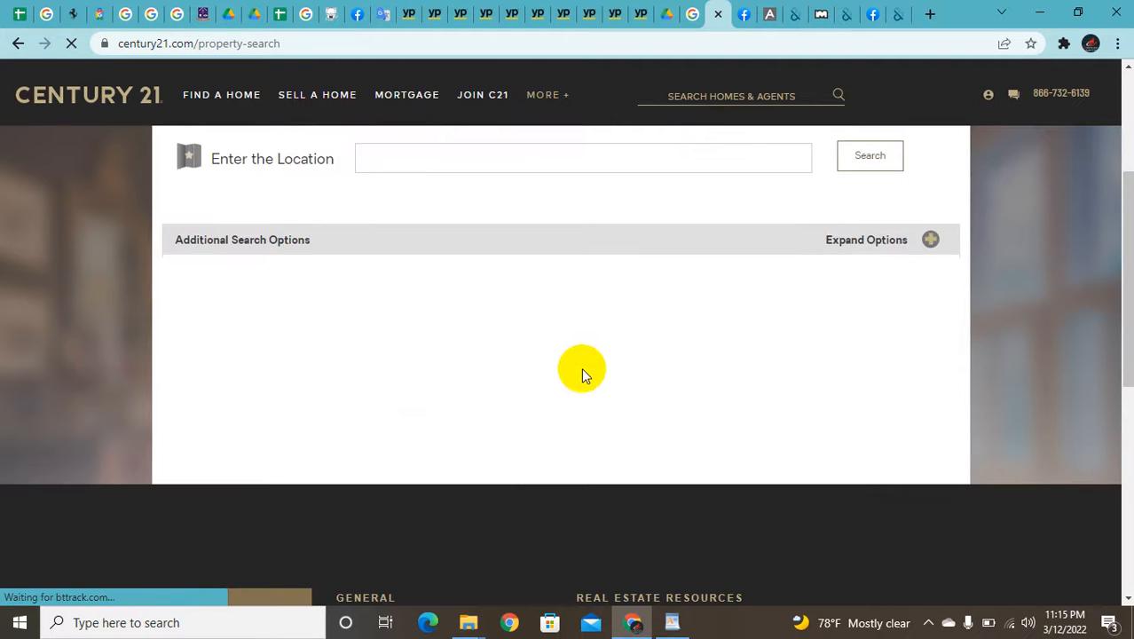
pyautogui.scroll(3, 582, 370)
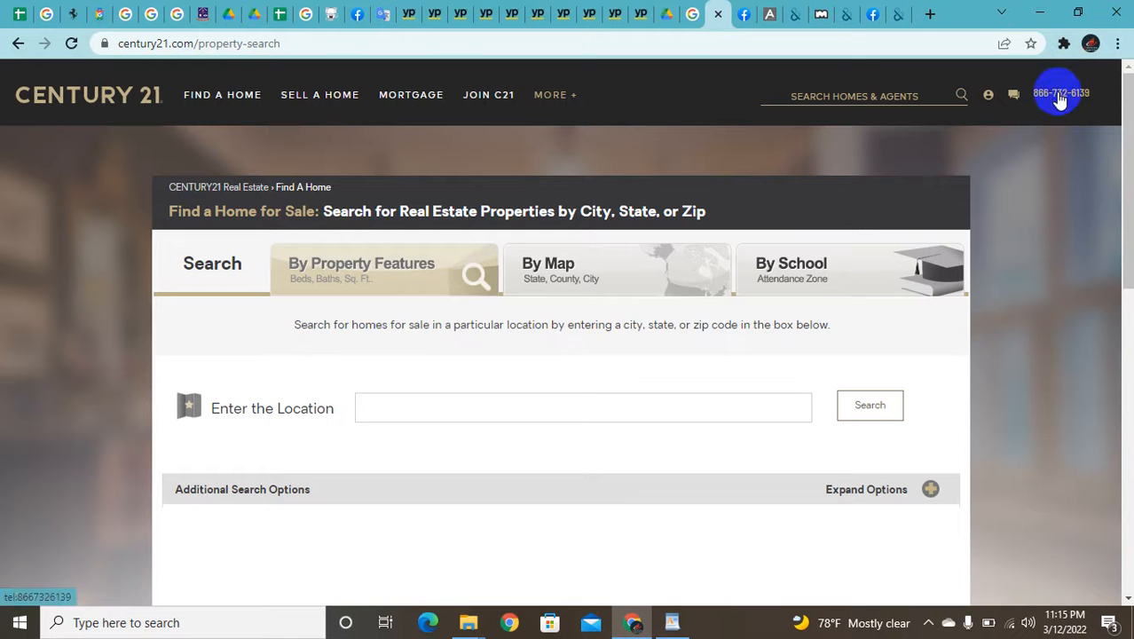
pyautogui.click(689, 13)
pyautogui.scroll(3, 567, 152)
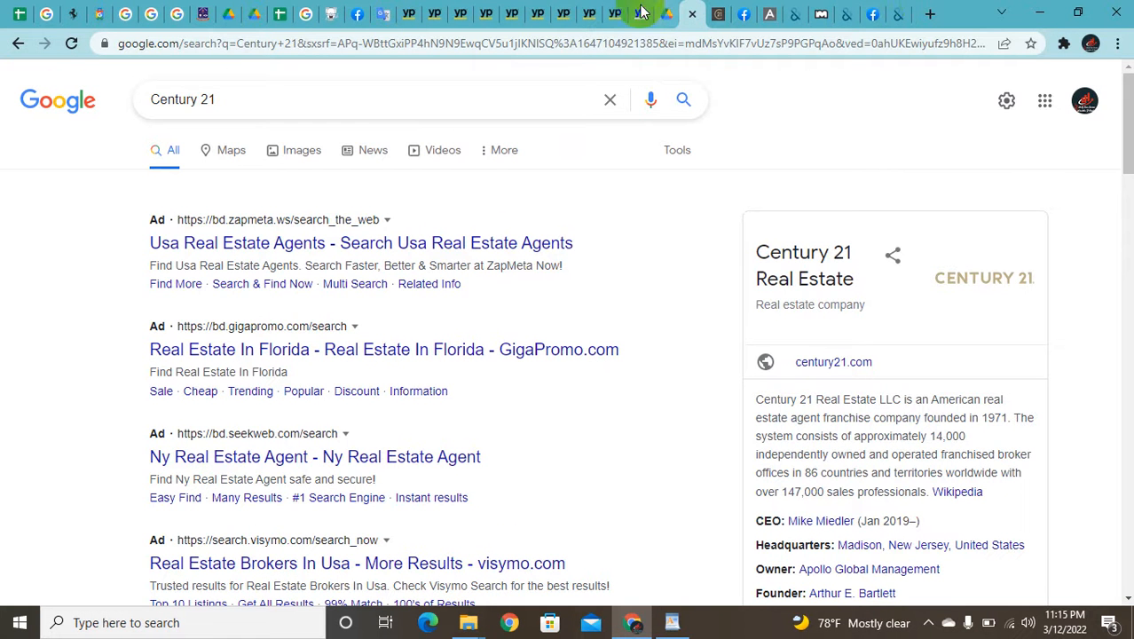
# Minimize the browser and WordPad windows to show the desktop and launch FastStone Capture.
pyautogui.click(1039, 11)
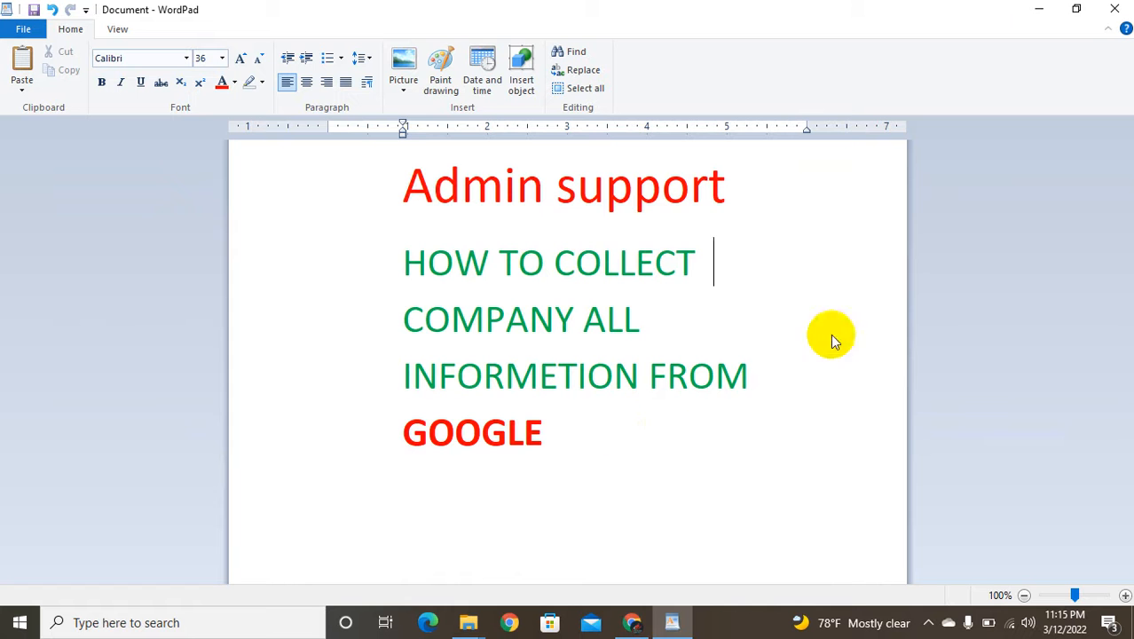
pyautogui.click(1036, 9)
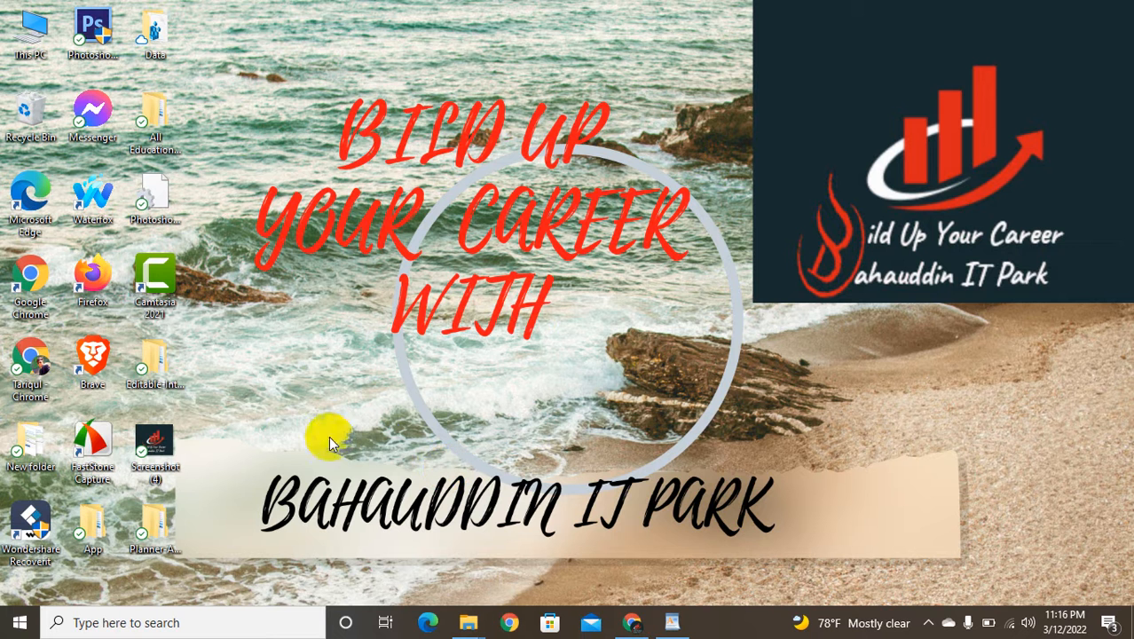
pyautogui.click(110, 441)
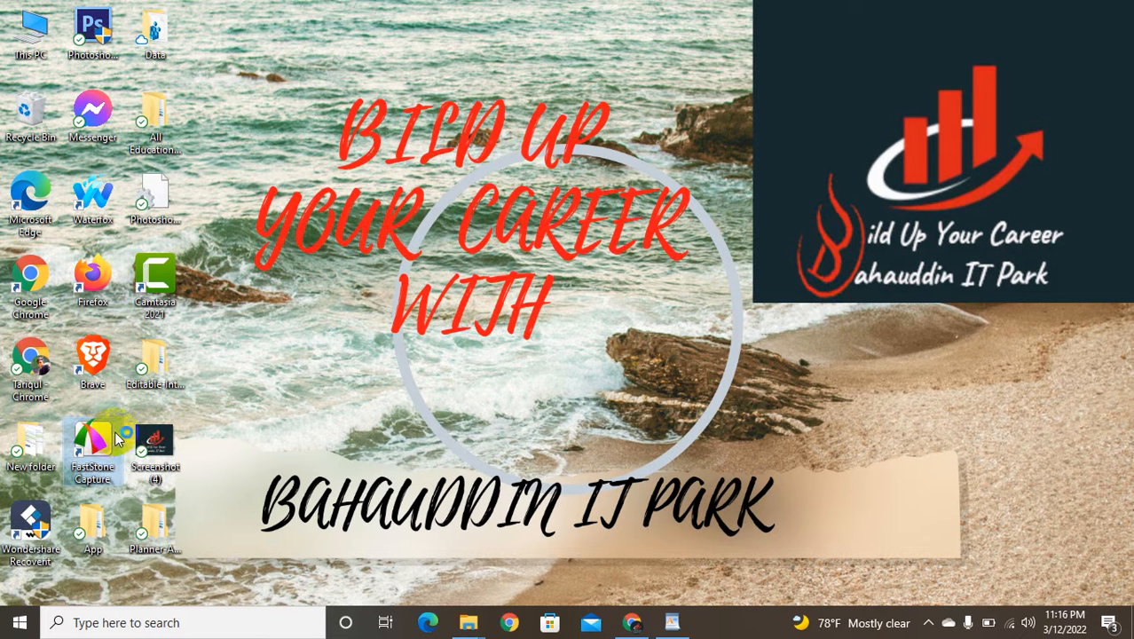
pyautogui.doubleClick(116, 435)
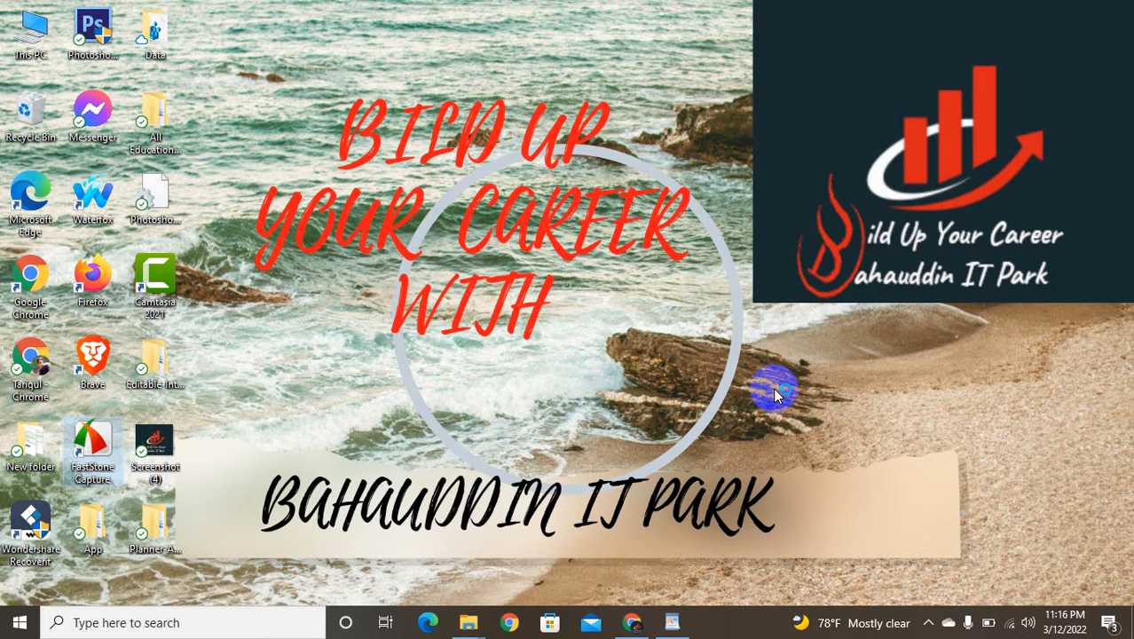